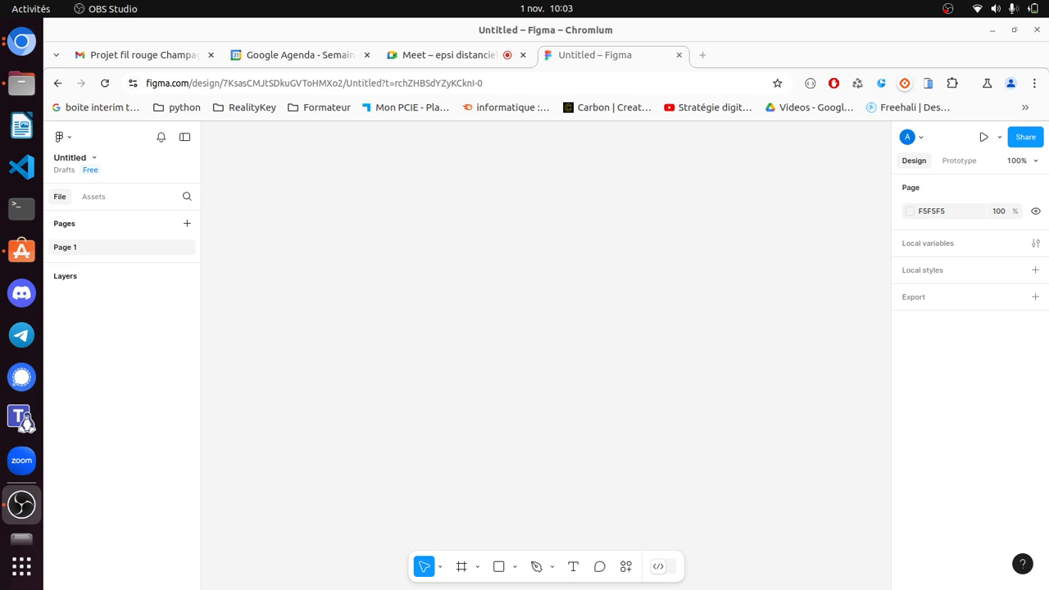
- Rename the untitled design file to 'halloween', fixing a typo along the way
click(70, 157)
text(h)
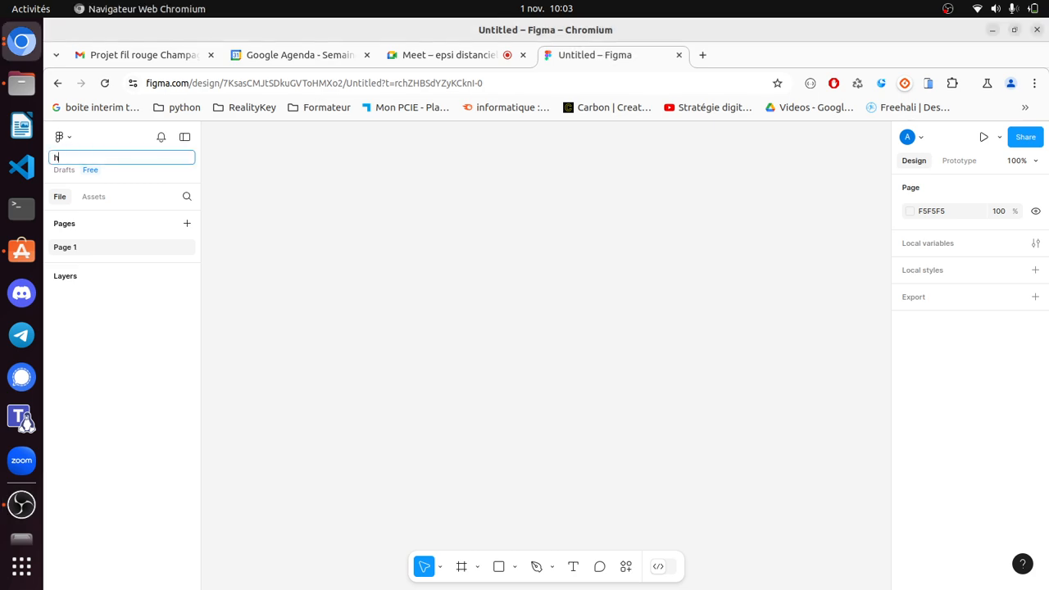
text(allowwe)
key(BackSpace)
text(een)
key(Return)
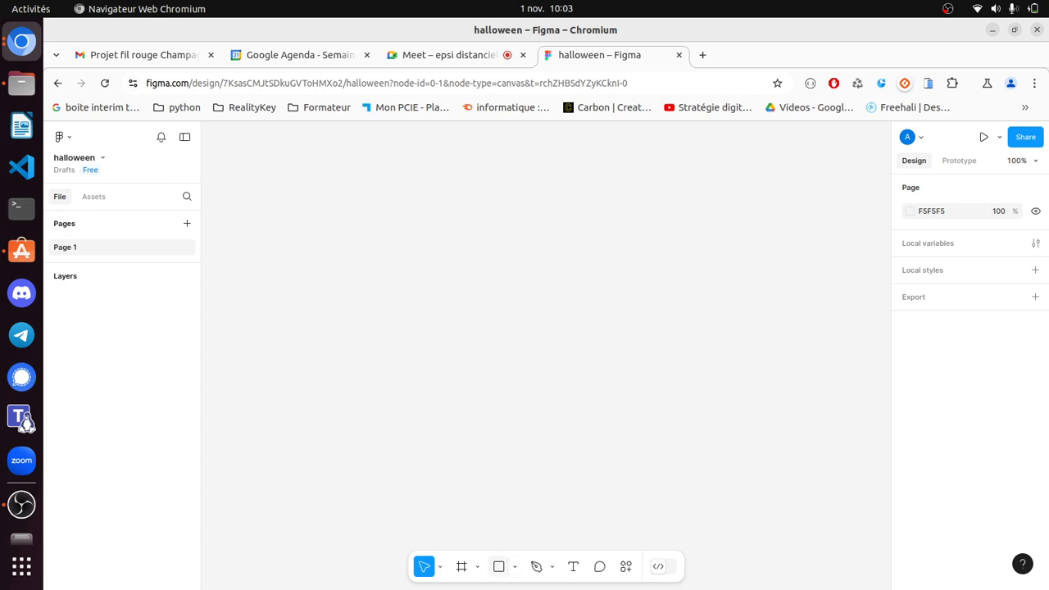
key(r)
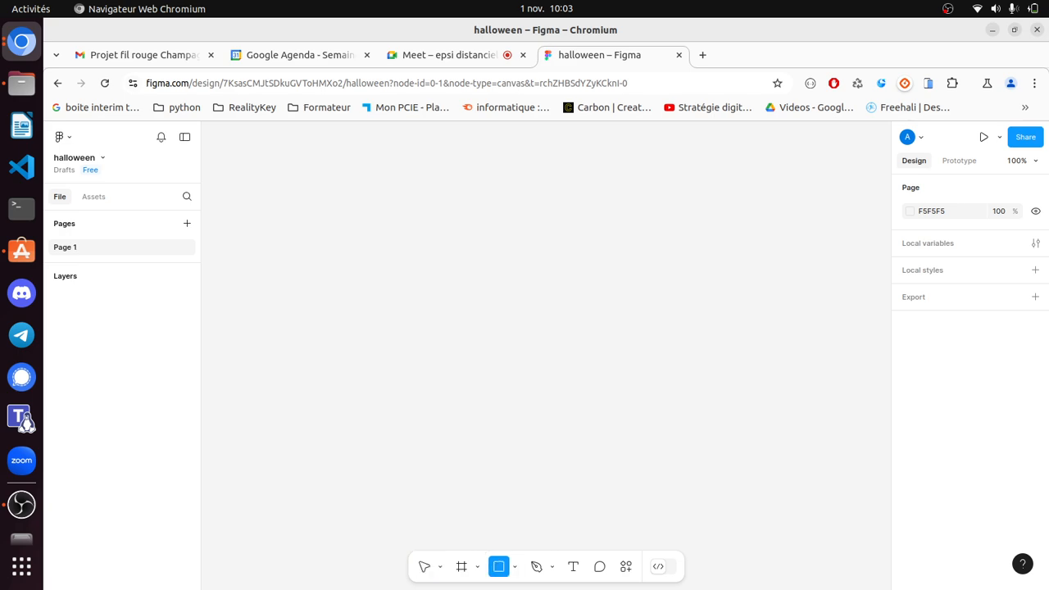
mouse_move(358, 210)
mouse_down()
mouse_move(563, 289)
mouse_move(761, 485)
mouse_up()
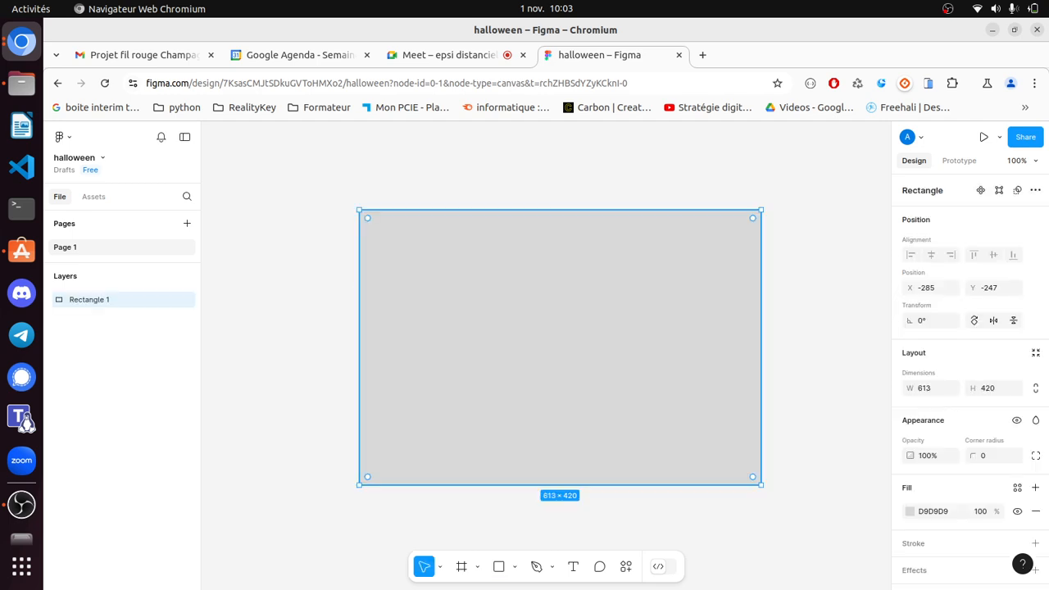
key(Escape)
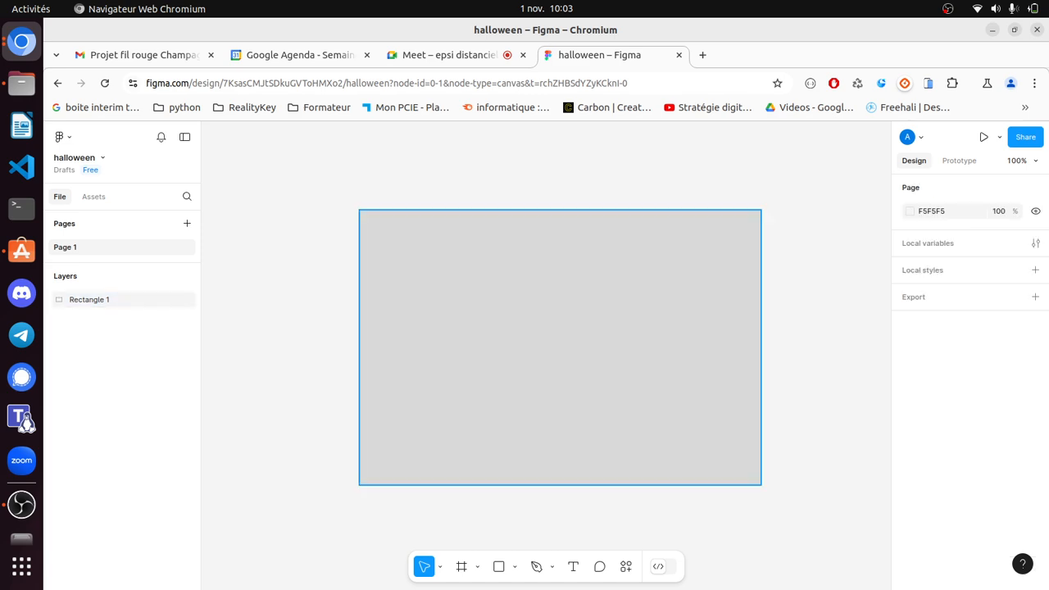
click(559, 348)
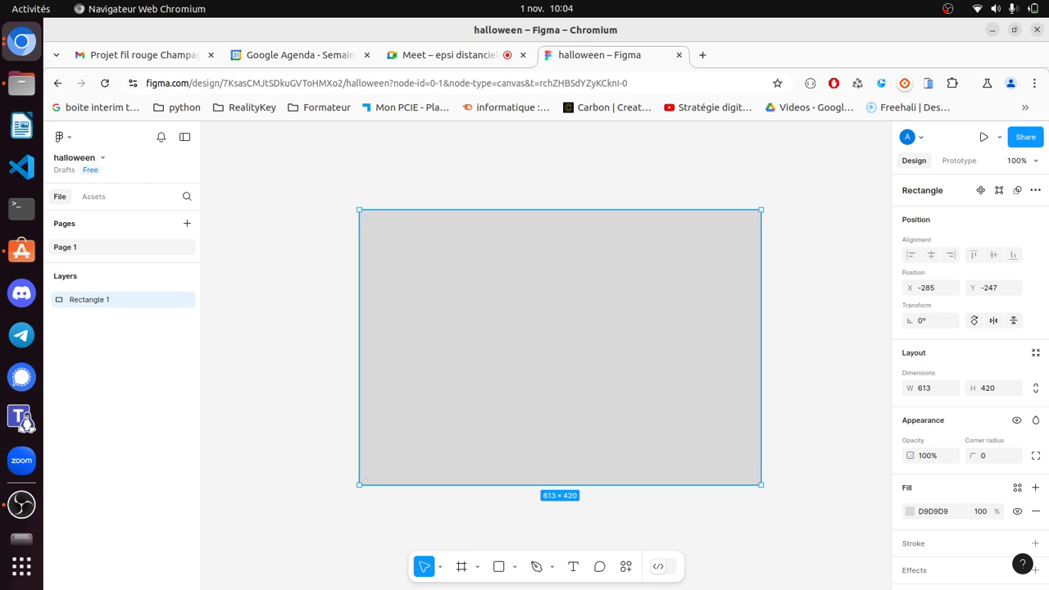
key(Escape)
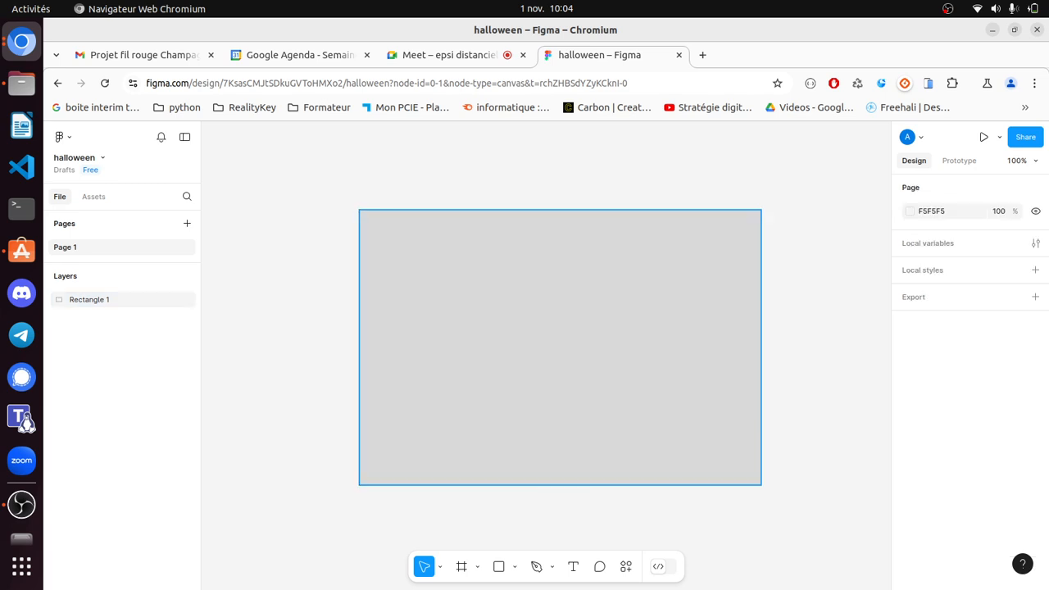
click(559, 347)
key(Delete)
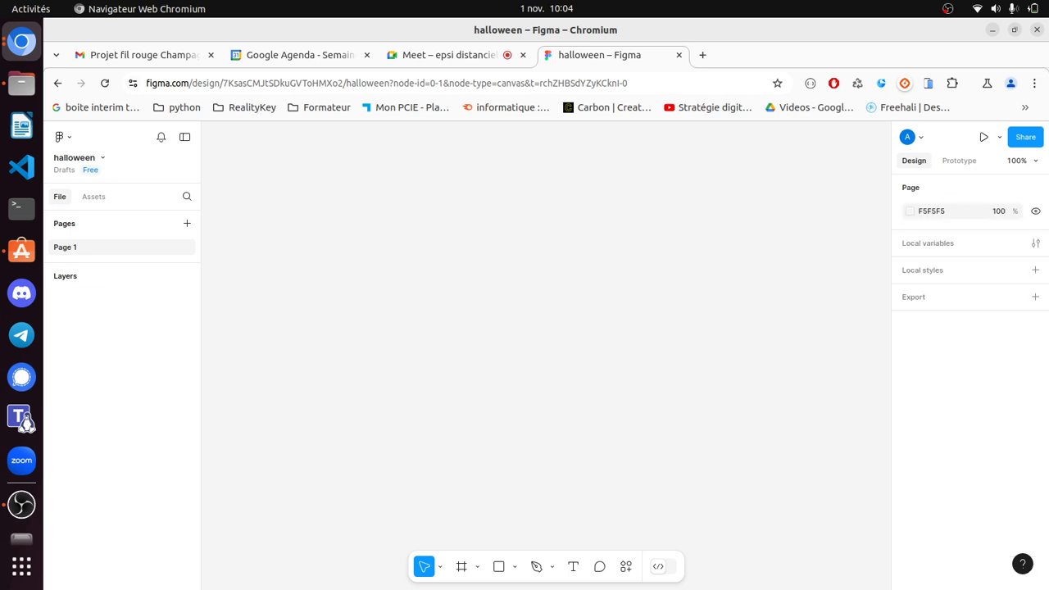
- Add an iPhone 16 preset frame (393 × 852) to the canvas
click(461, 566)
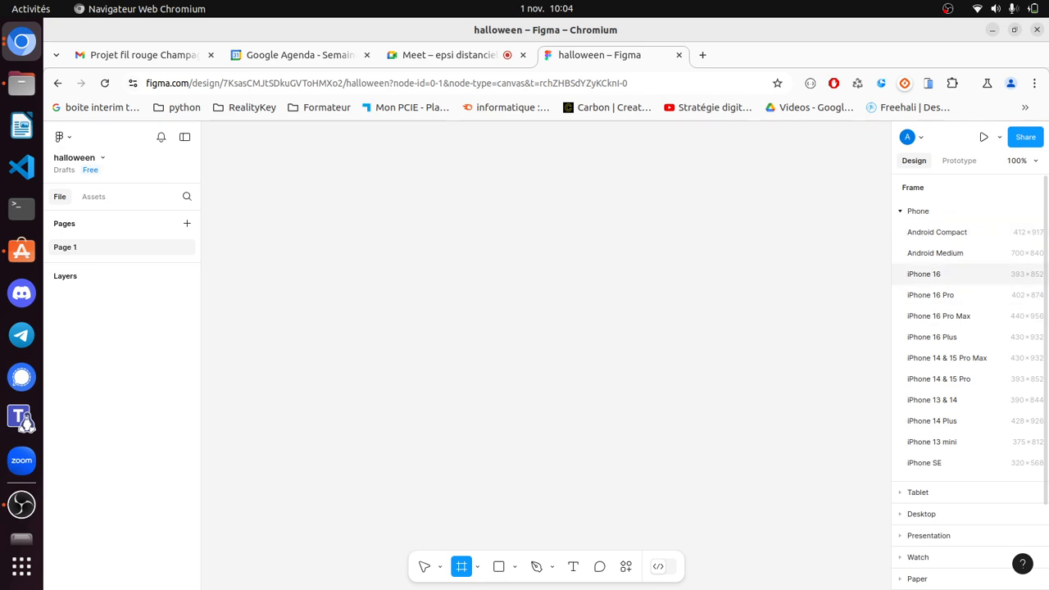
click(967, 273)
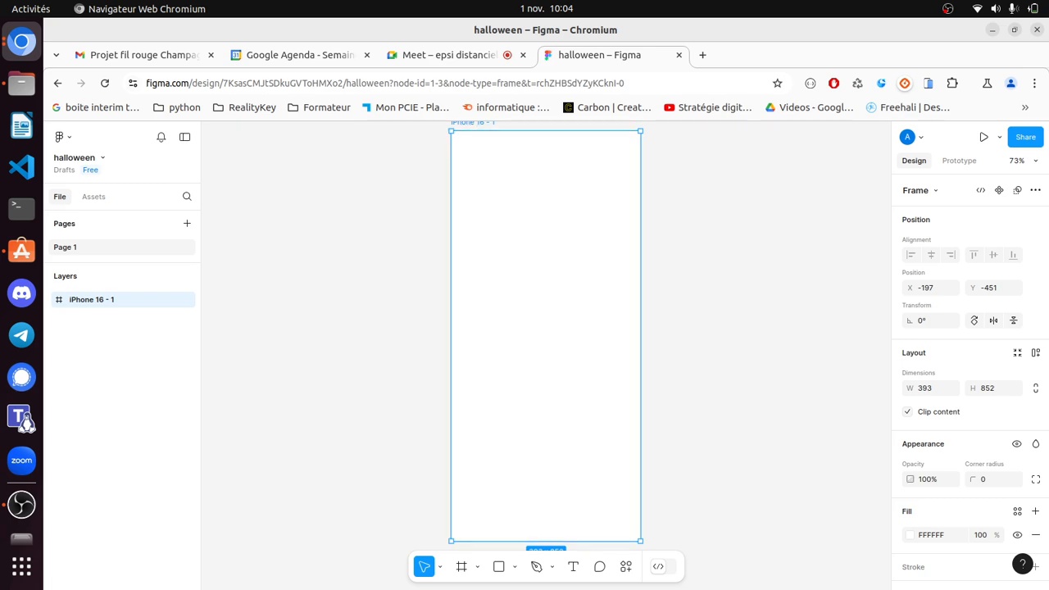
key(Escape)
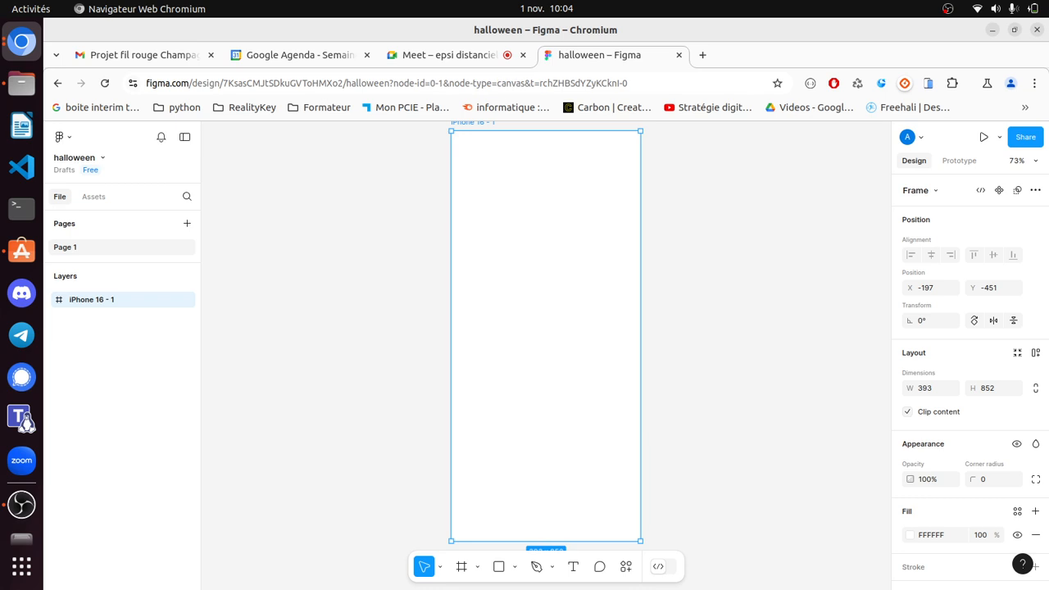
- Rename the iPhone 16 - 1 frame to 'home'
scroll(545, 336, up, 2)
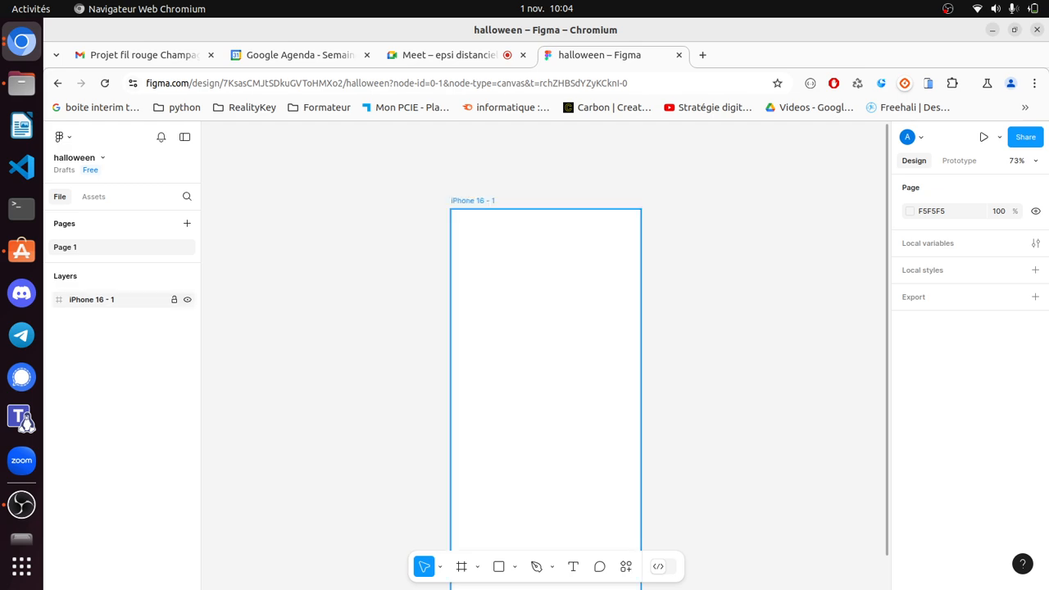
click(91, 299)
double_click(91, 299)
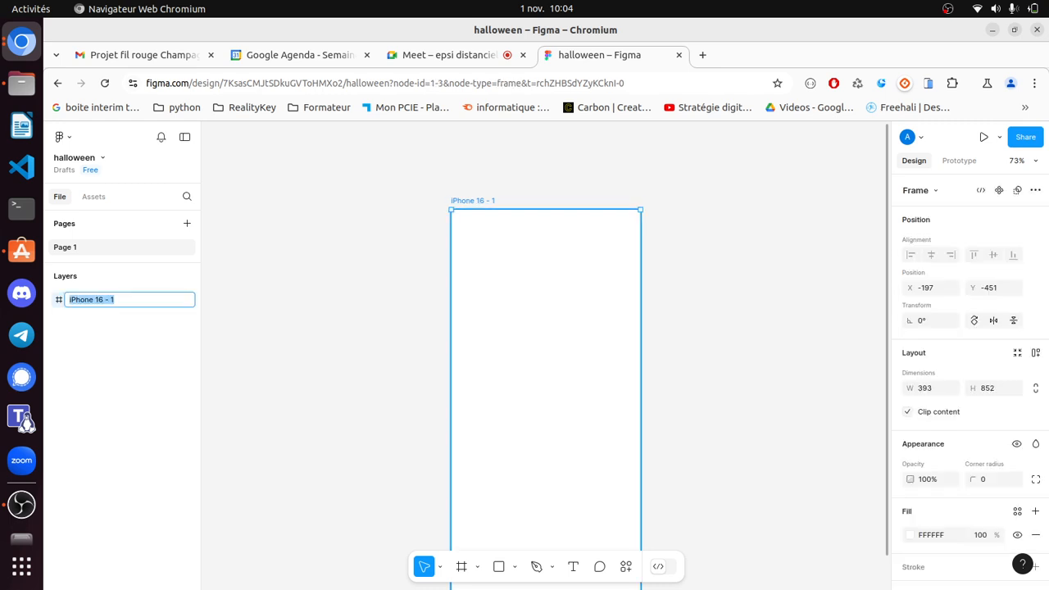
text(home)
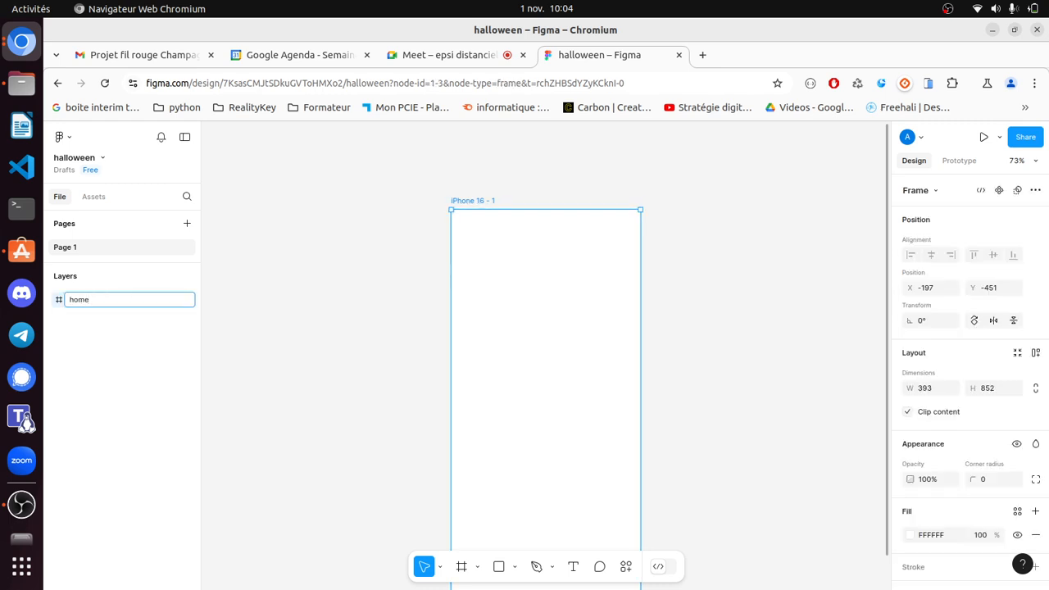
key(Return)
key(Escape)
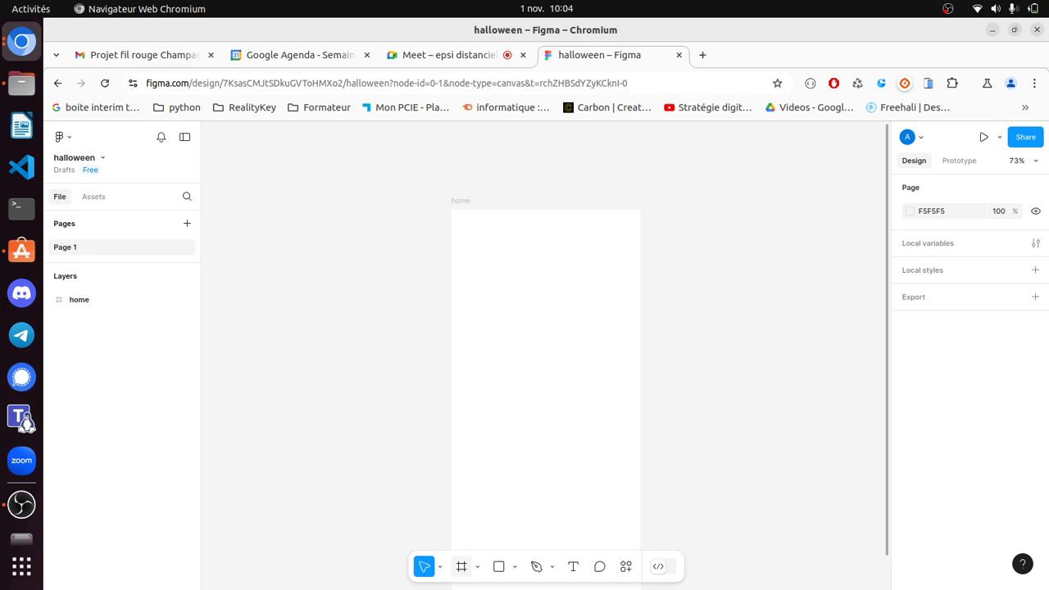
- Draw a grey 393 × 62 rectangle across the top of the home frame and check its size
click(462, 566)
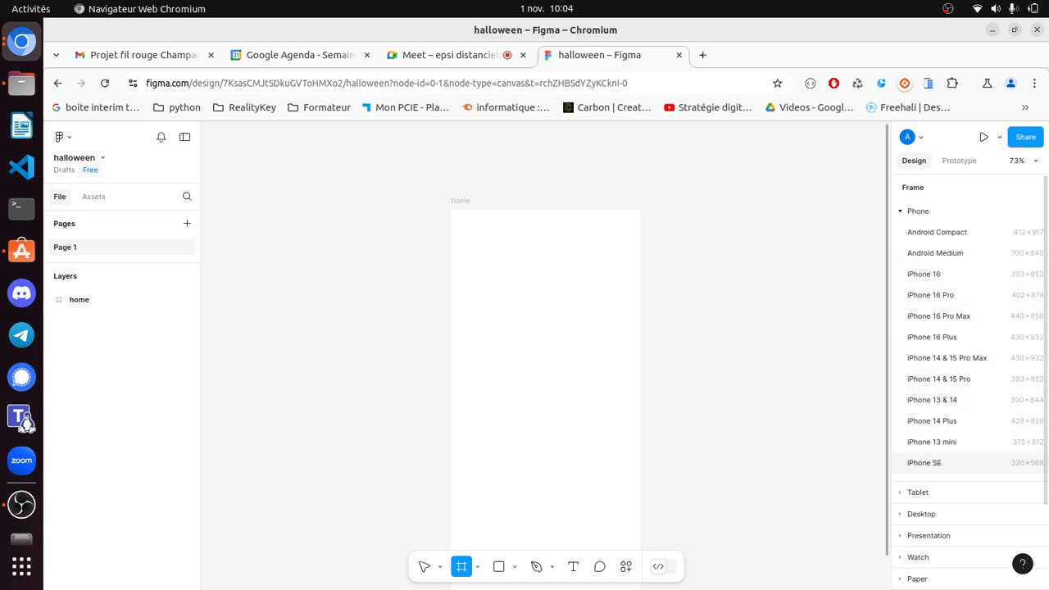
click(423, 566)
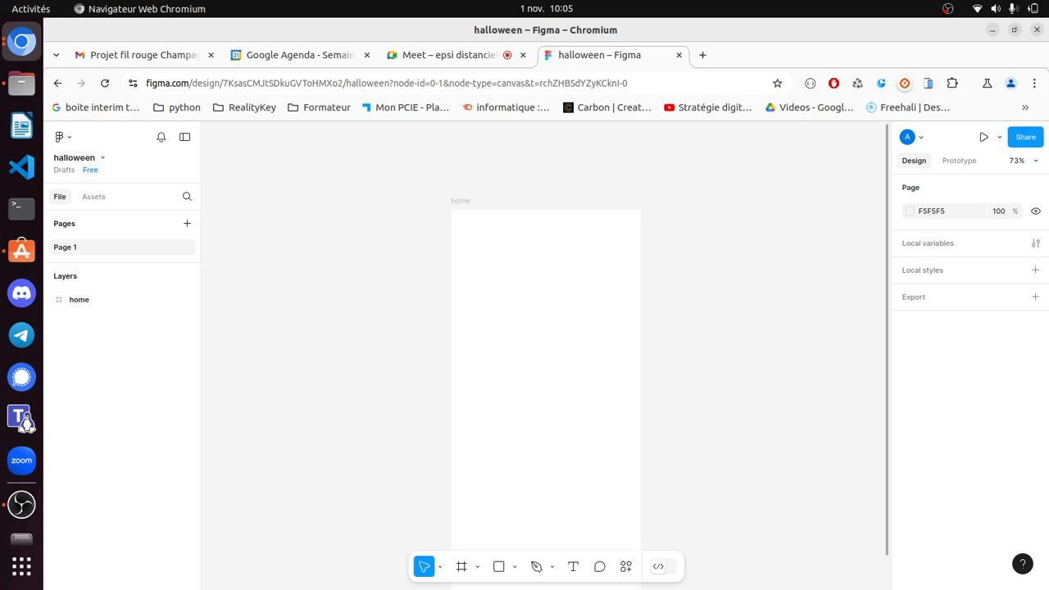
key(r)
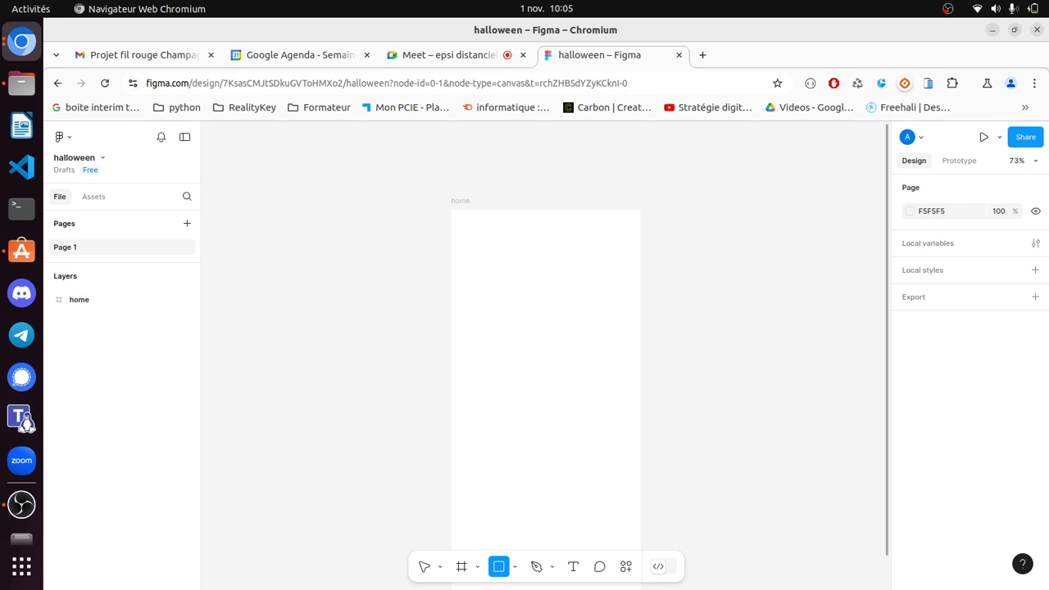
mouse_move(451, 211)
mouse_down()
mouse_move(451, 587)
mouse_move(640, 239)
mouse_up()
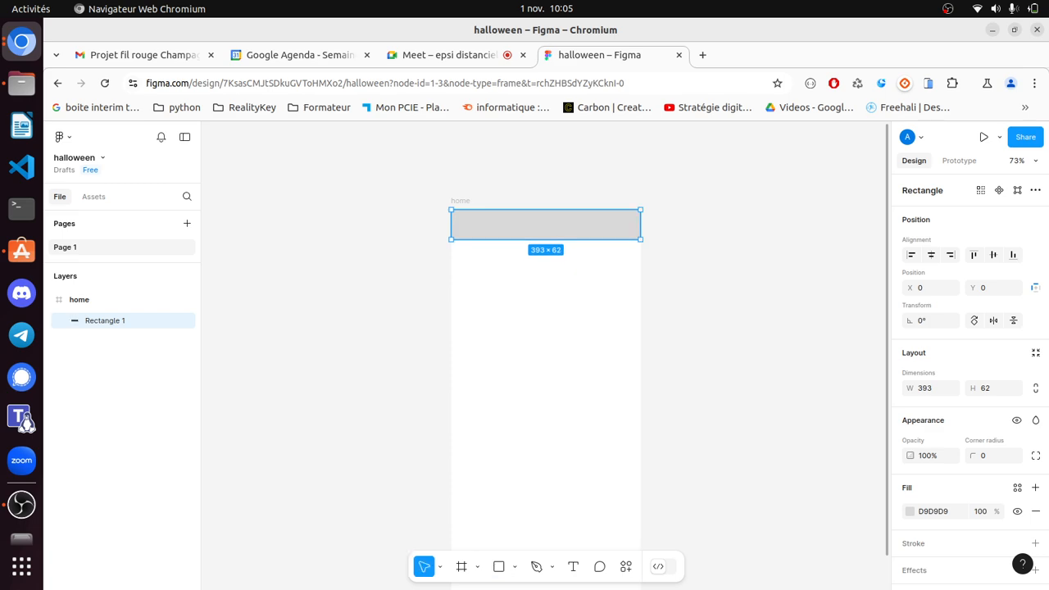
key(Escape)
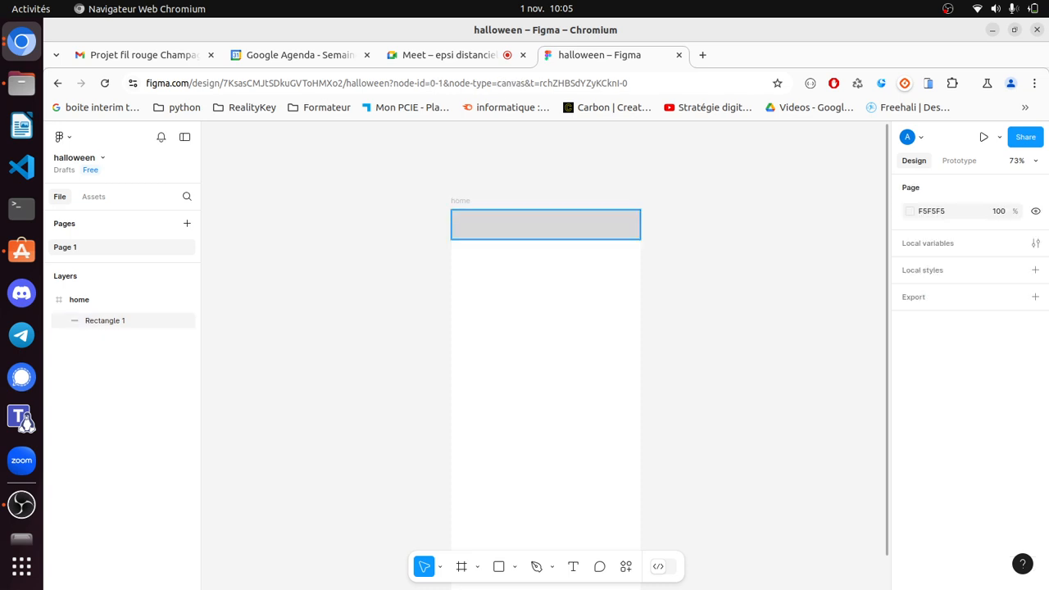
click(546, 225)
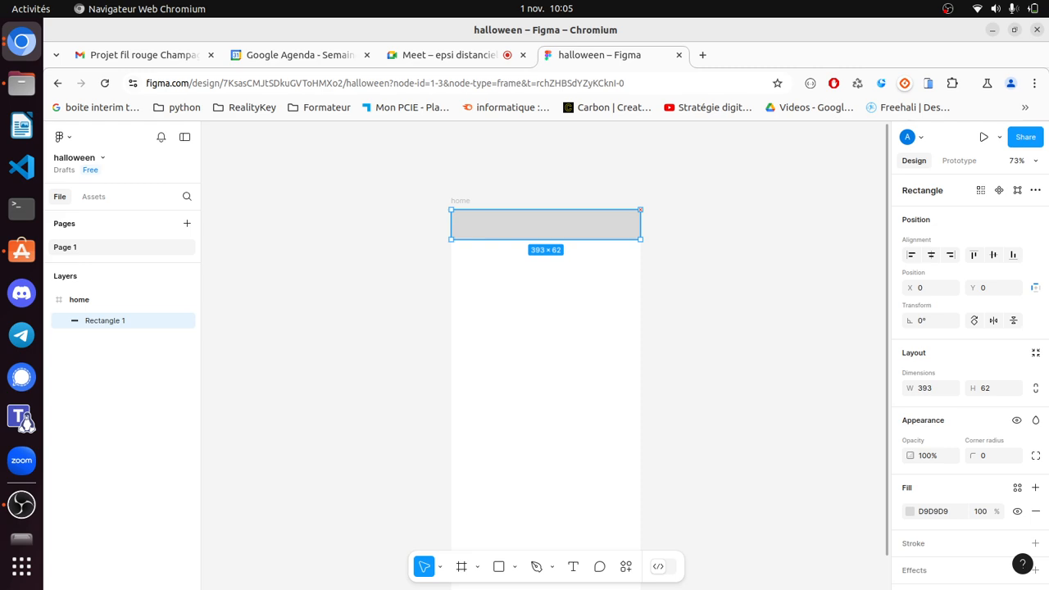
key(Escape)
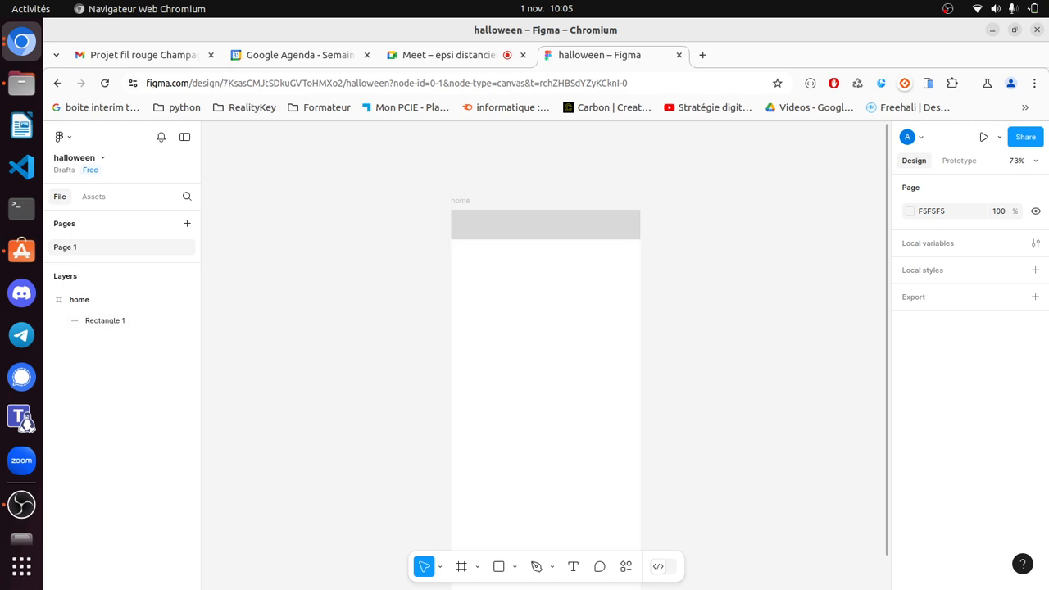
click(546, 225)
key(Escape)
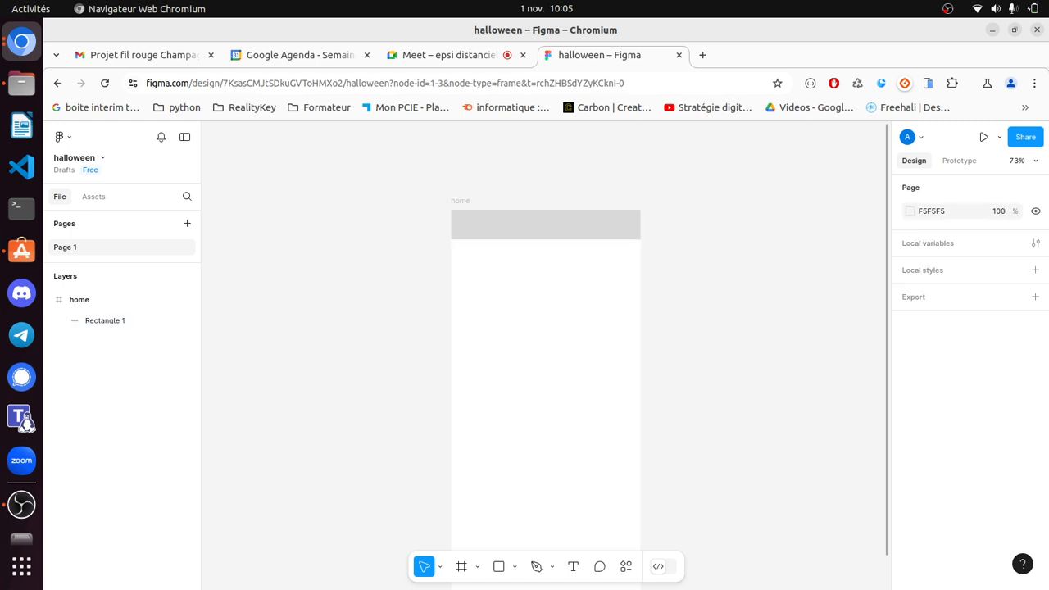
click(63, 137)
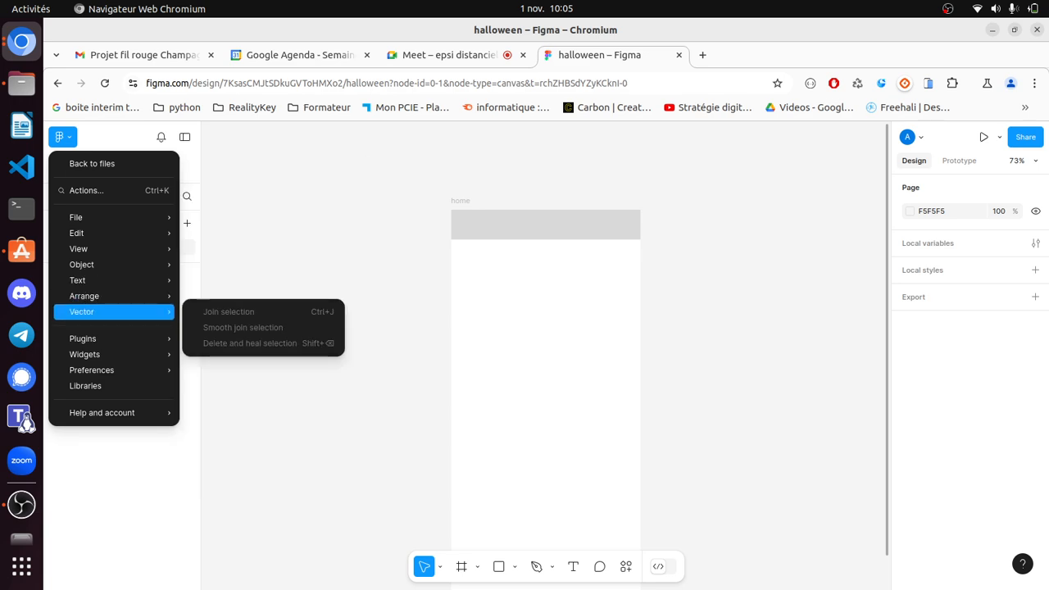
- Import the 28 × 24 fontisto:nav-icon-a hamburger icon as a frame through the Iconify plugin
mouse_move(115, 338)
mouse_move(246, 365)
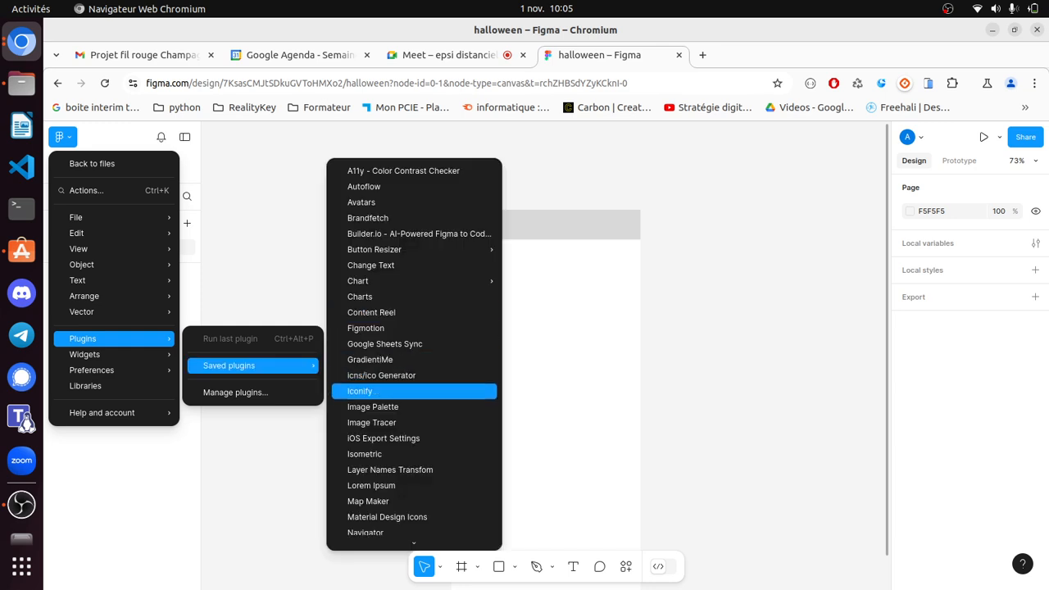
click(360, 391)
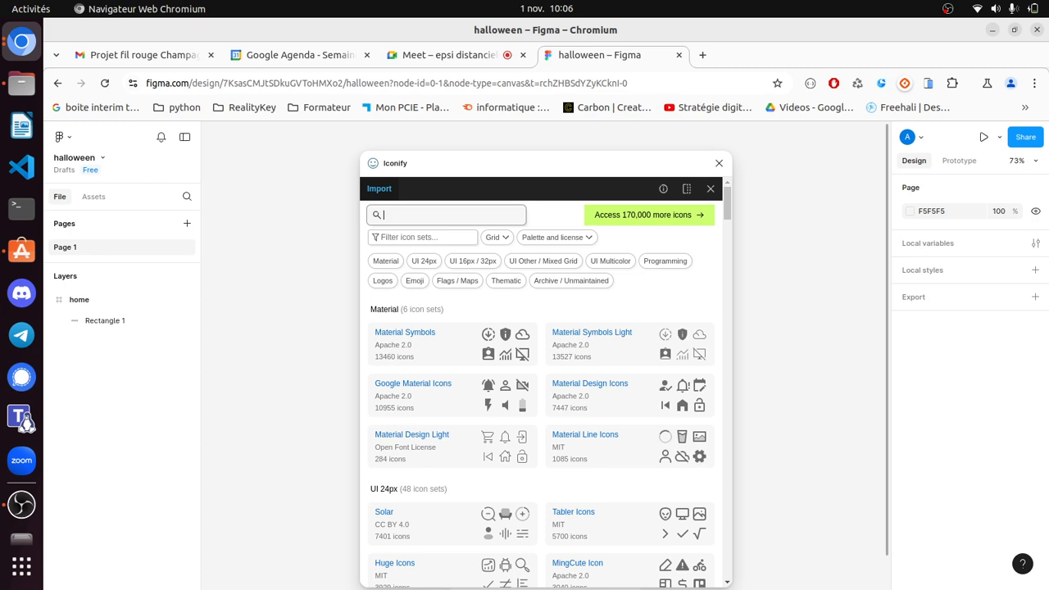
text(nav)
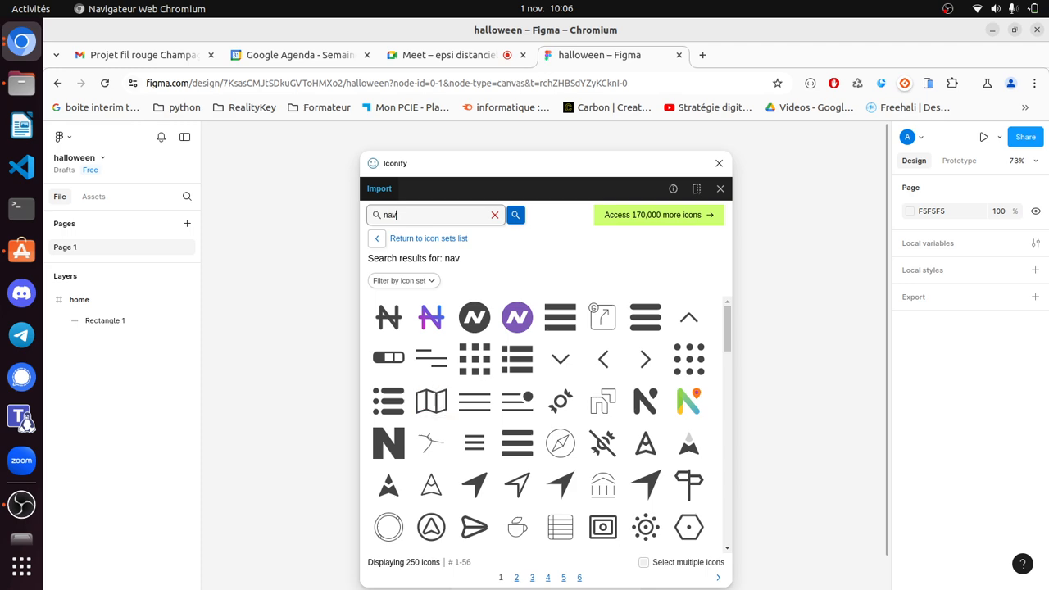
click(645, 317)
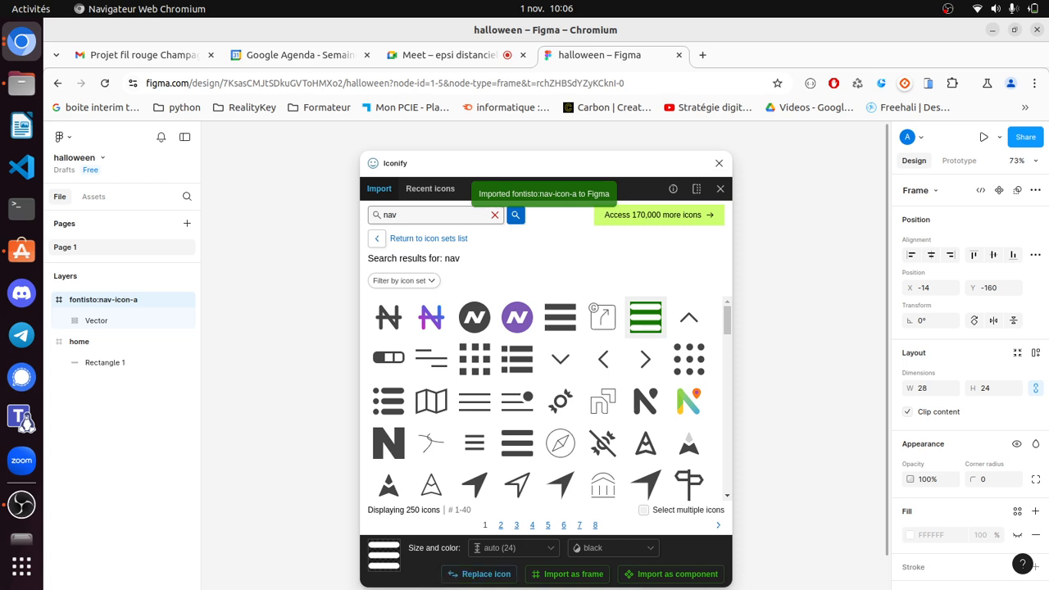
click(718, 163)
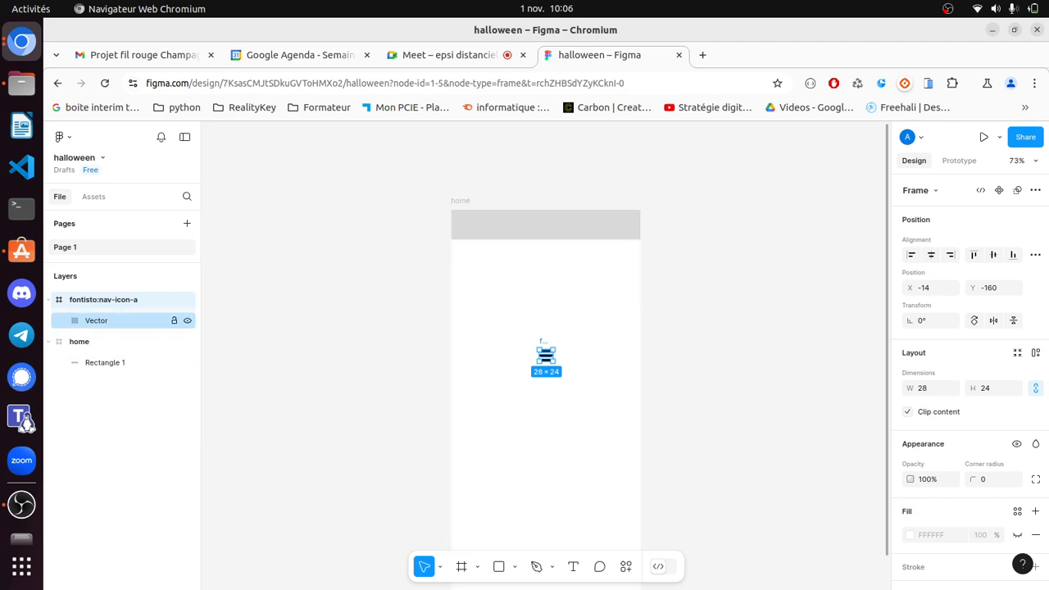
- Move the hamburger icon into the home frame in Layers, undoing an accidental Vector move
drag(97, 320, 96, 348)
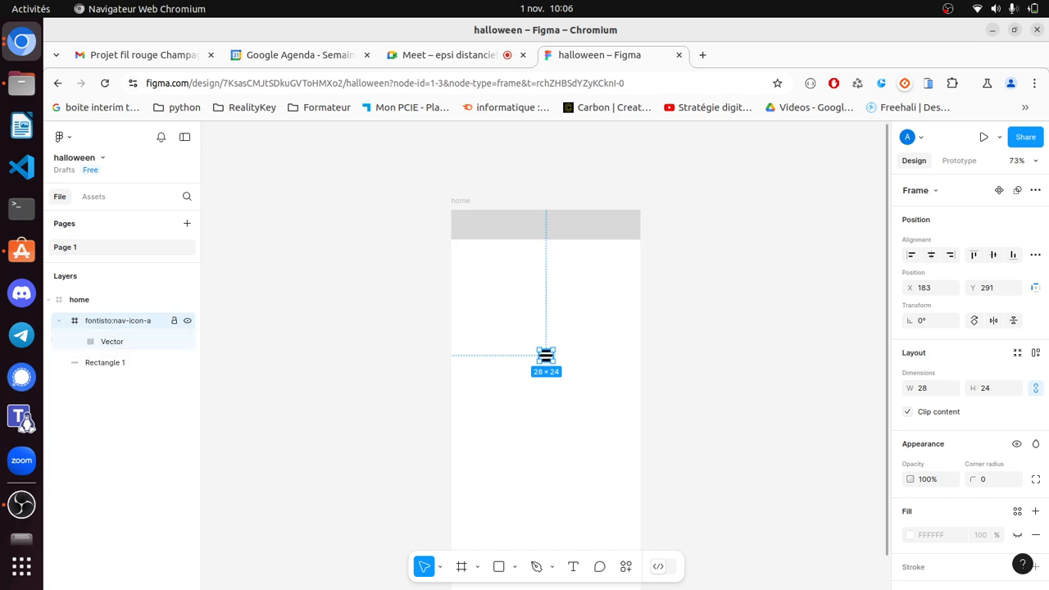
click(58, 320)
click(58, 320)
click(112, 342)
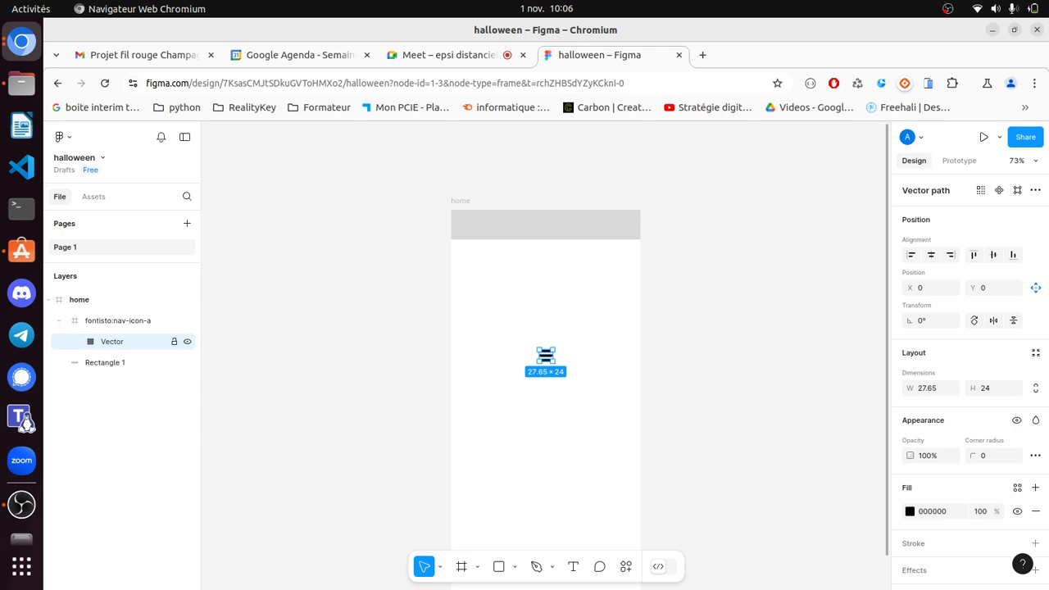
drag(112, 341, 123, 311)
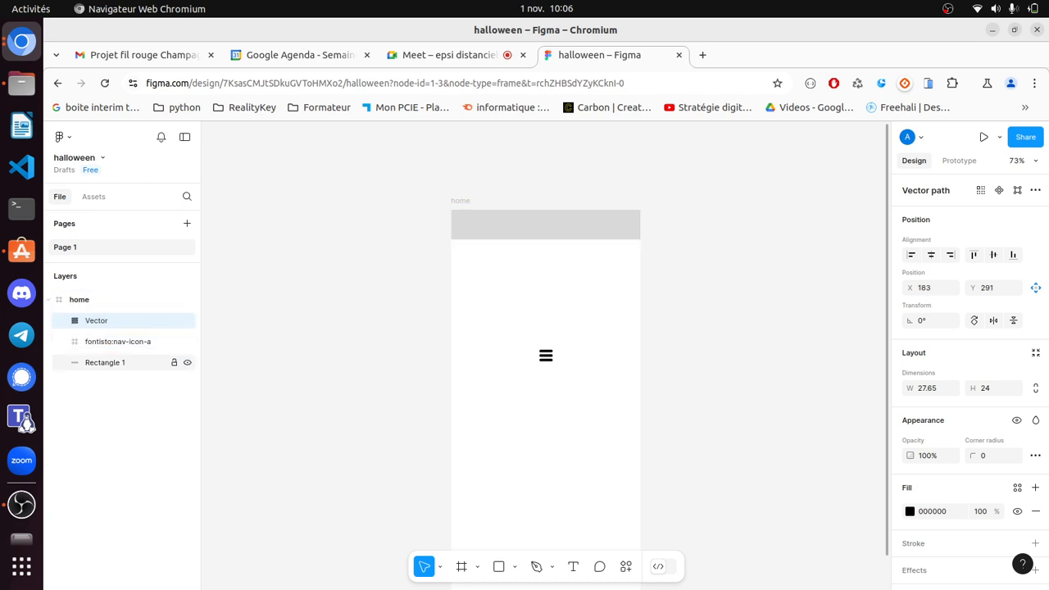
click(123, 341)
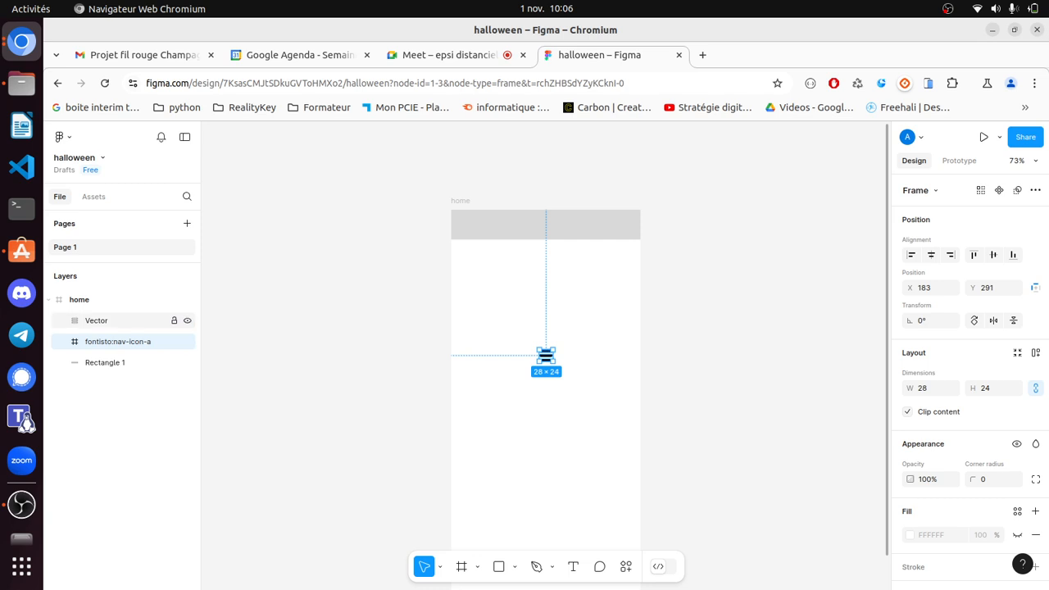
click(96, 320)
key(Escape)
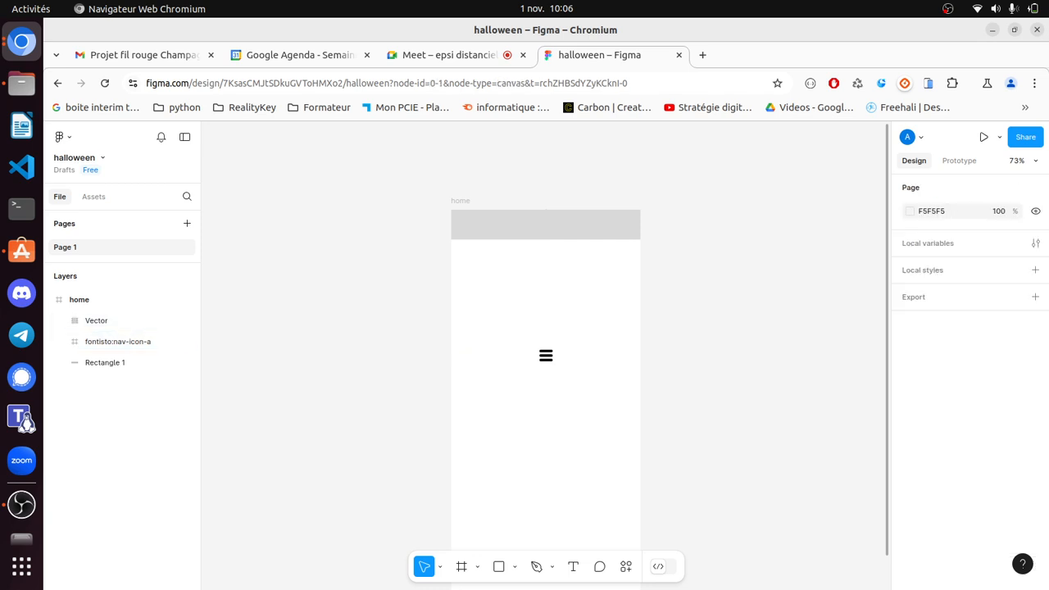
click(95, 321)
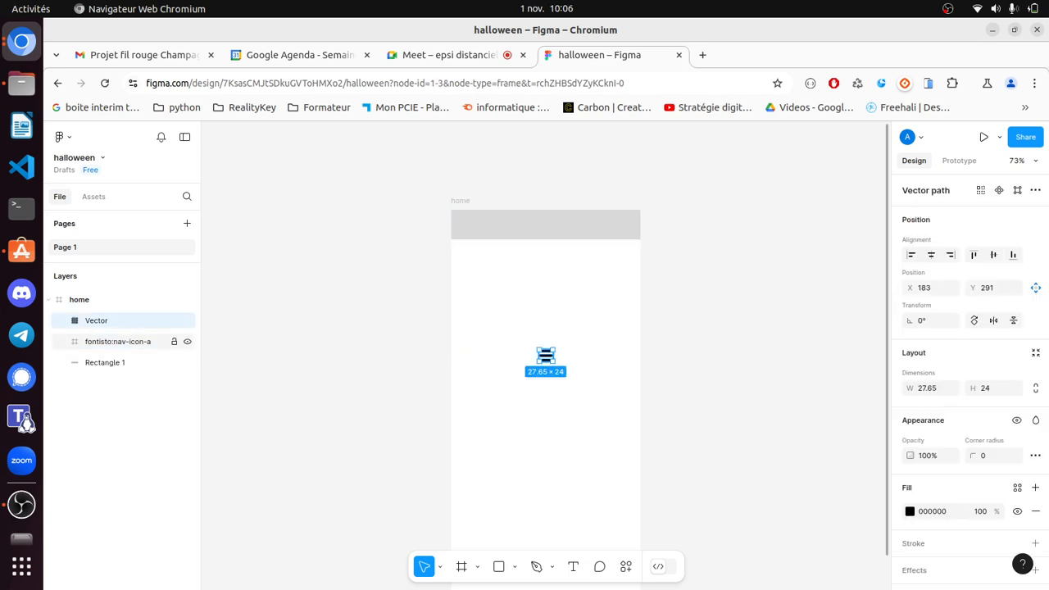
click(118, 342)
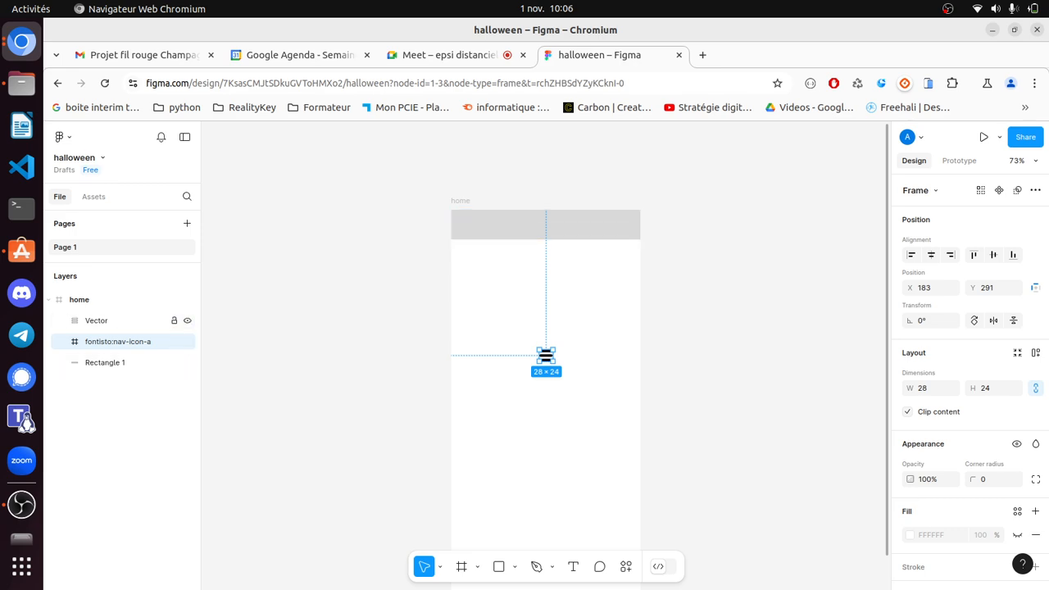
click(546, 355)
key(ctrl+z)
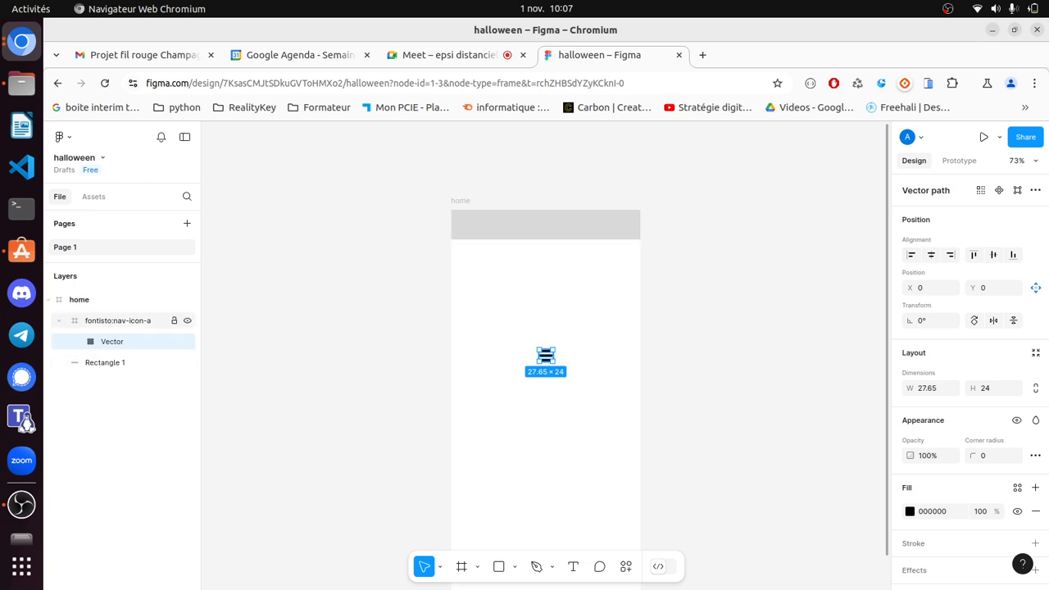
- Place the icon frame above Rectangle 1 in home and move it to the header's right end (X 352, Y 19)
click(118, 321)
drag(118, 320, 118, 291)
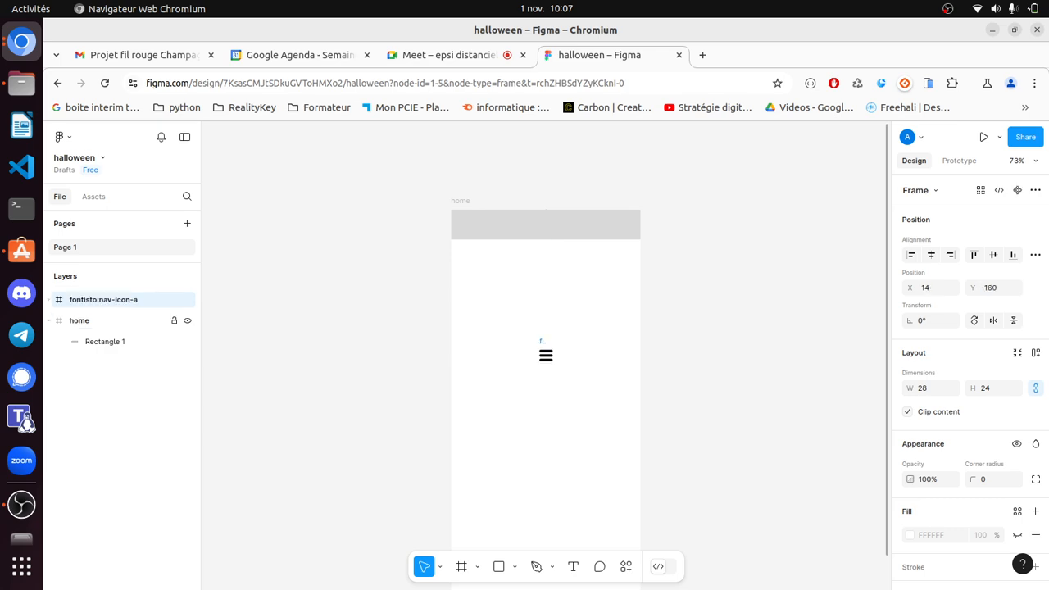
drag(118, 332, 118, 334)
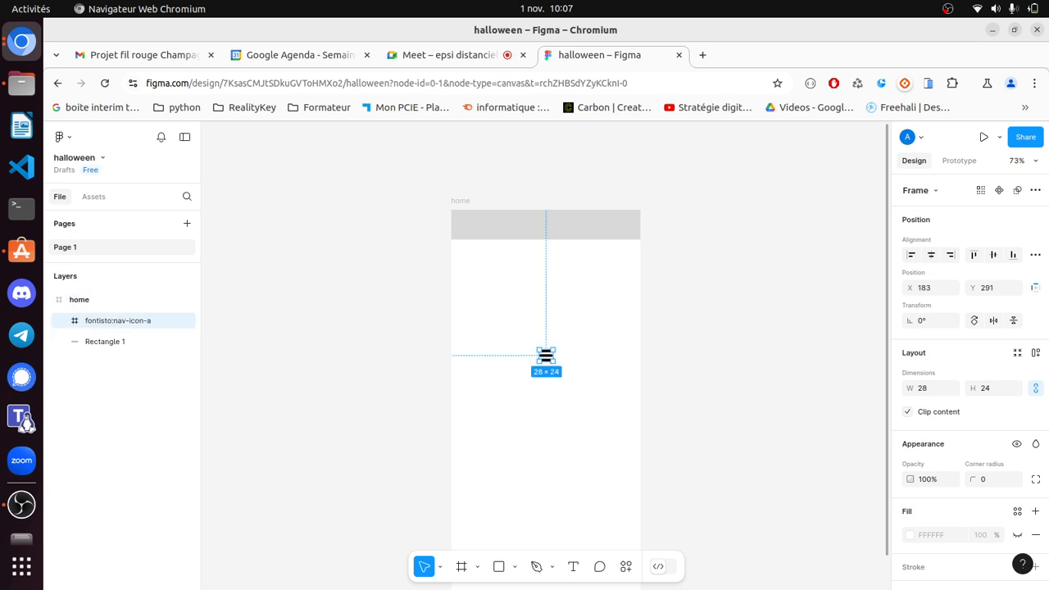
key(Escape)
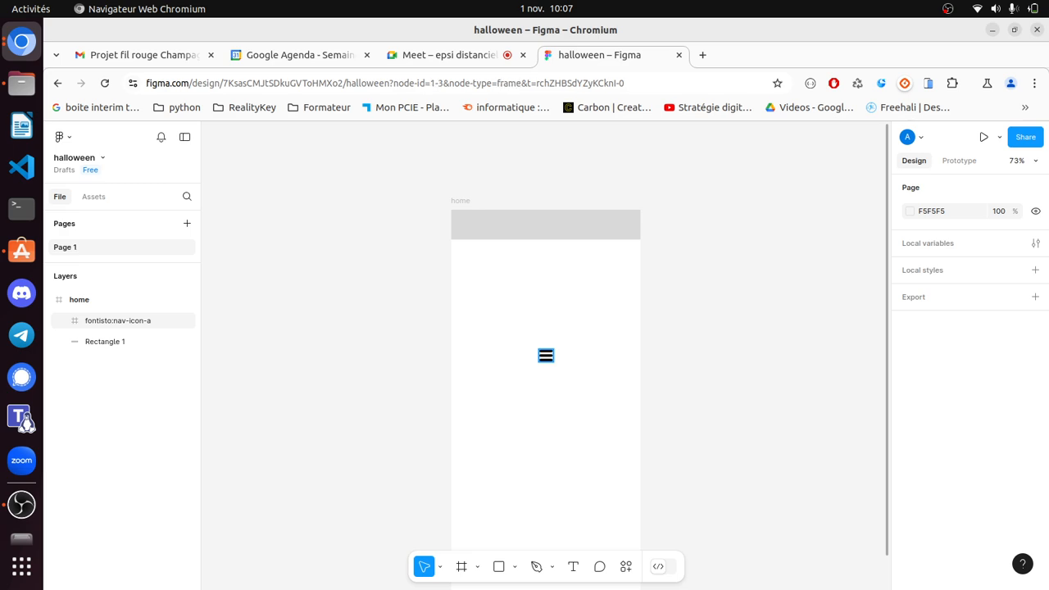
drag(546, 354, 627, 226)
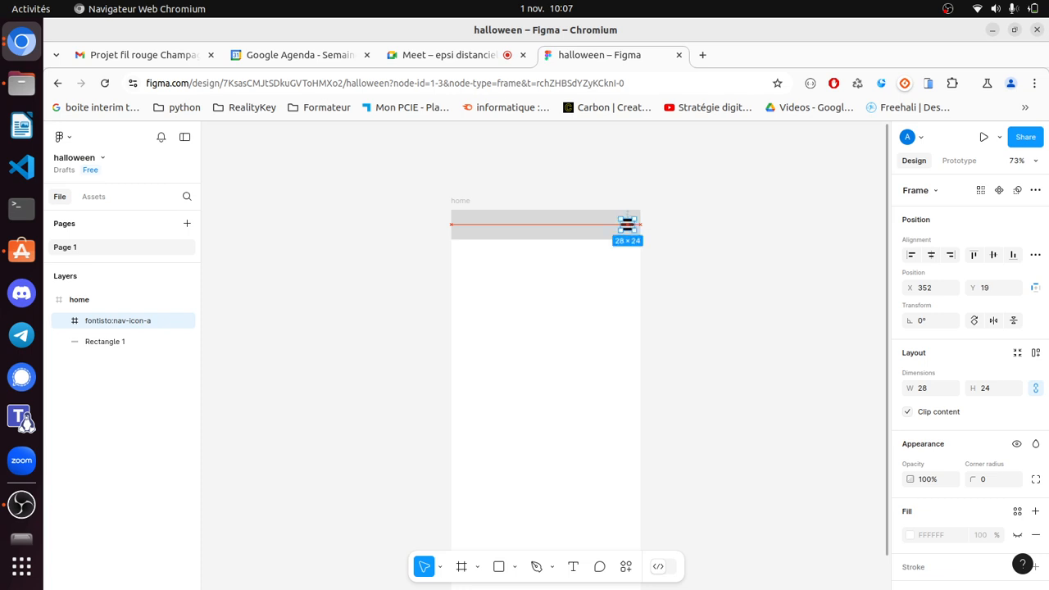
key(Escape)
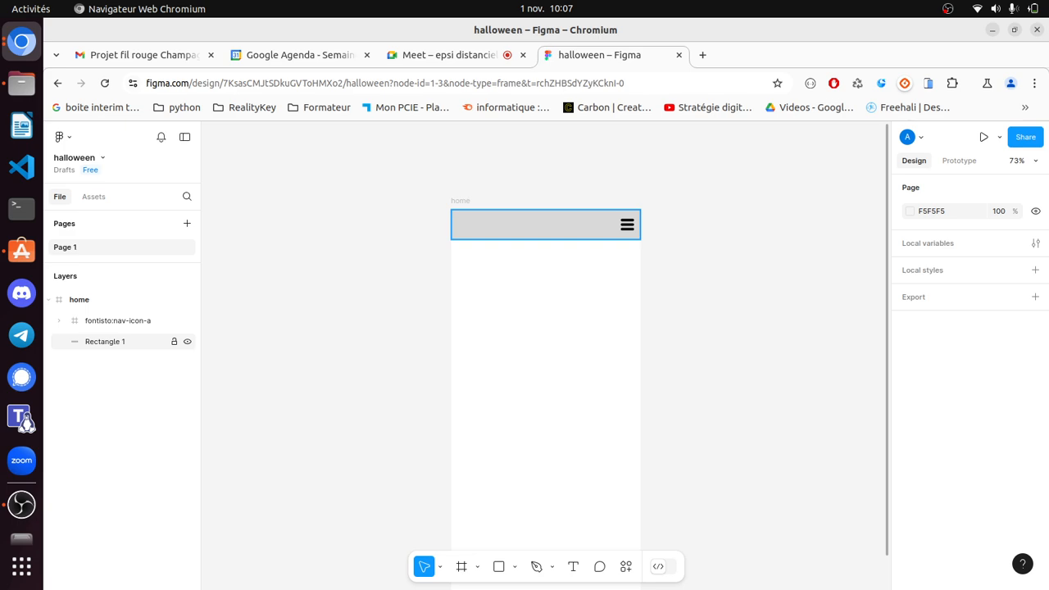
- Rename the Rectangle 1 header layer to 'navbar'
double_click(105, 341)
text(navbar)
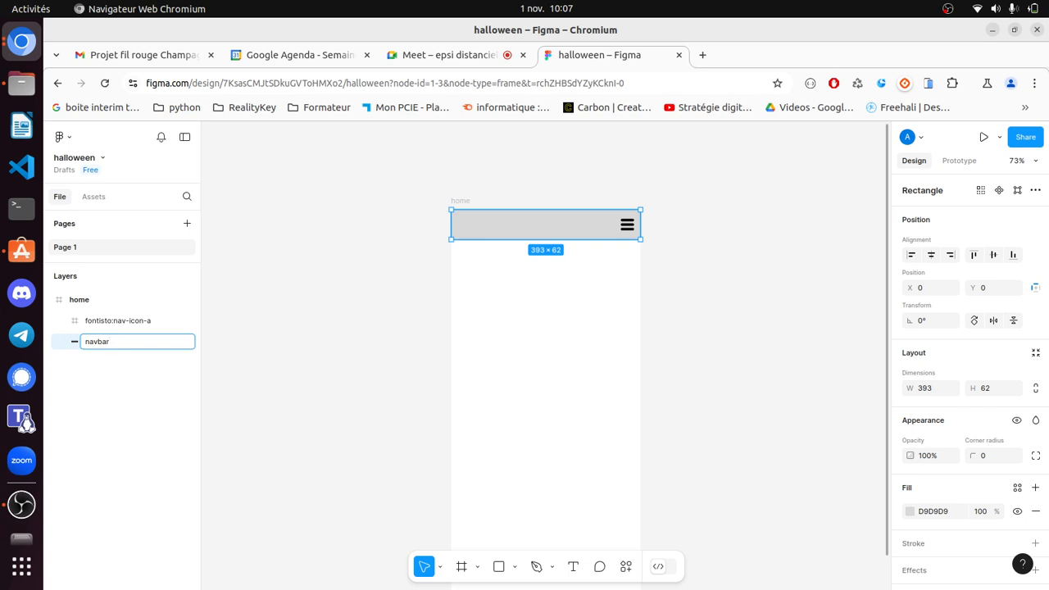
click(328, 360)
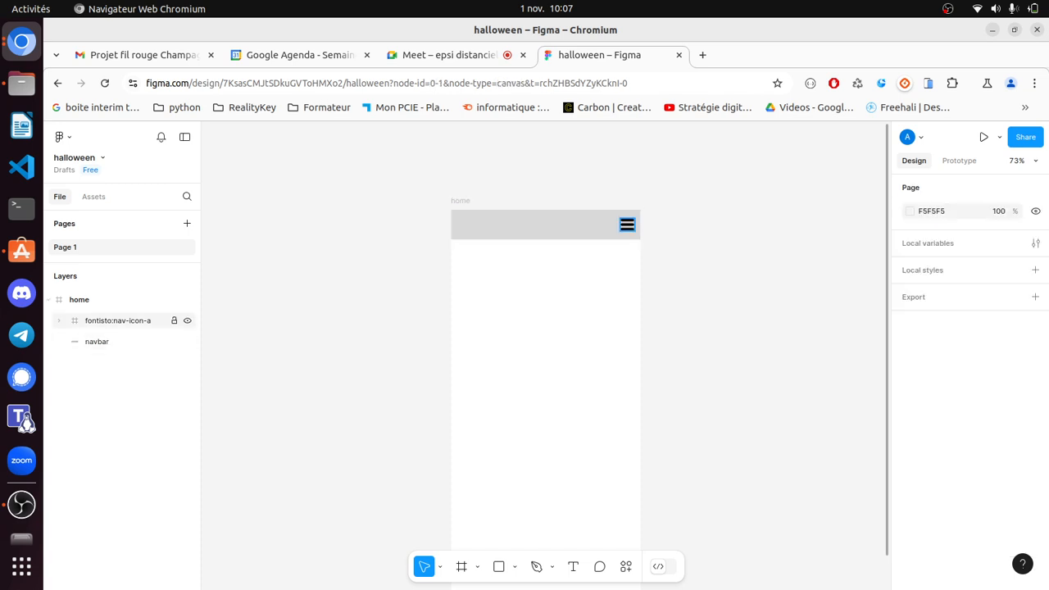
- Group the navbar rectangle with the hamburger icon and name the group 'navbar'
click(115, 341)
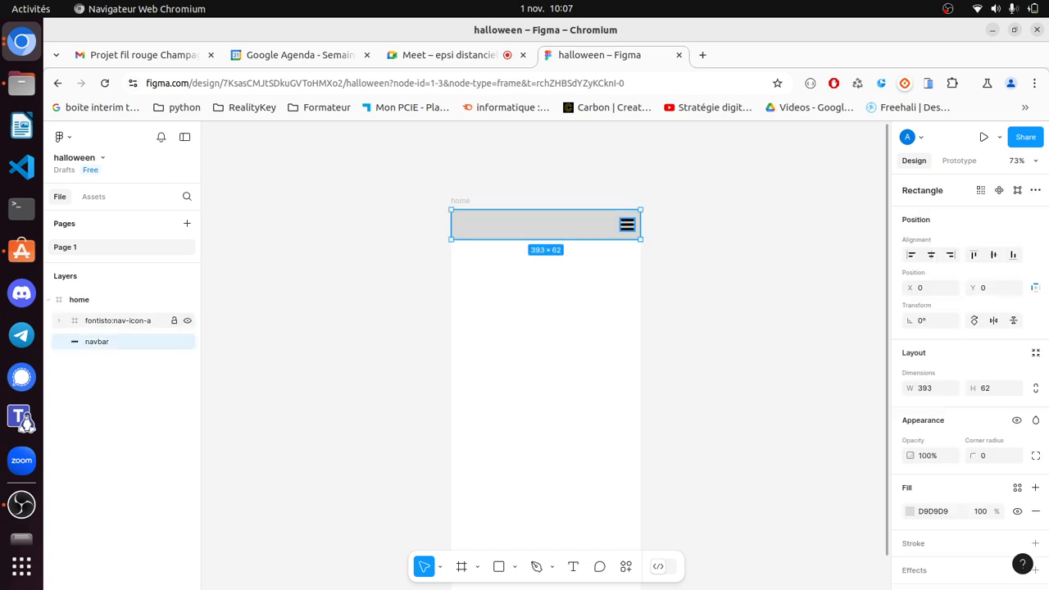
shift+click(117, 321)
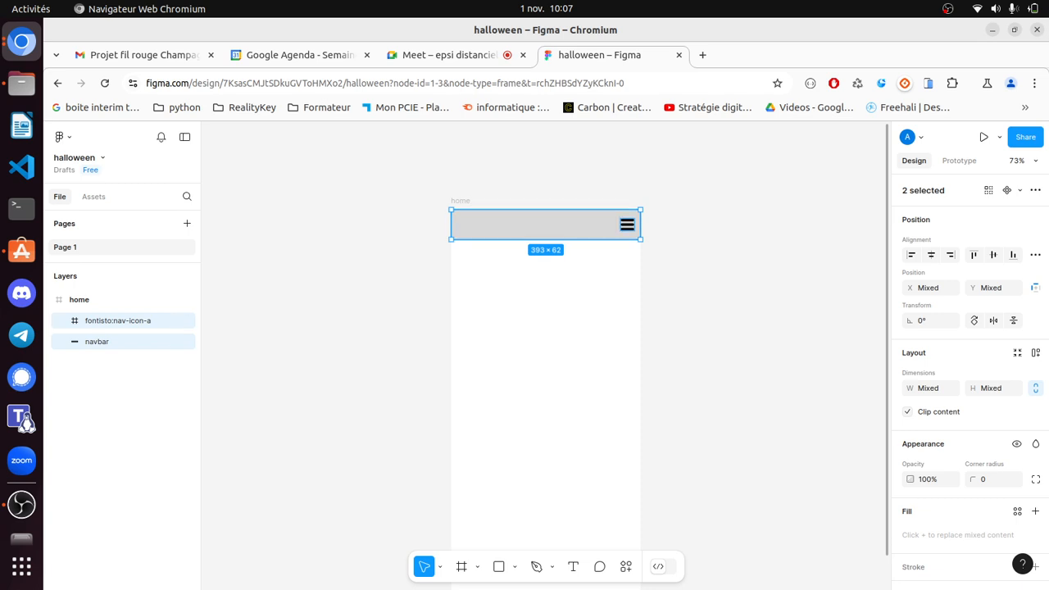
right_click(521, 224)
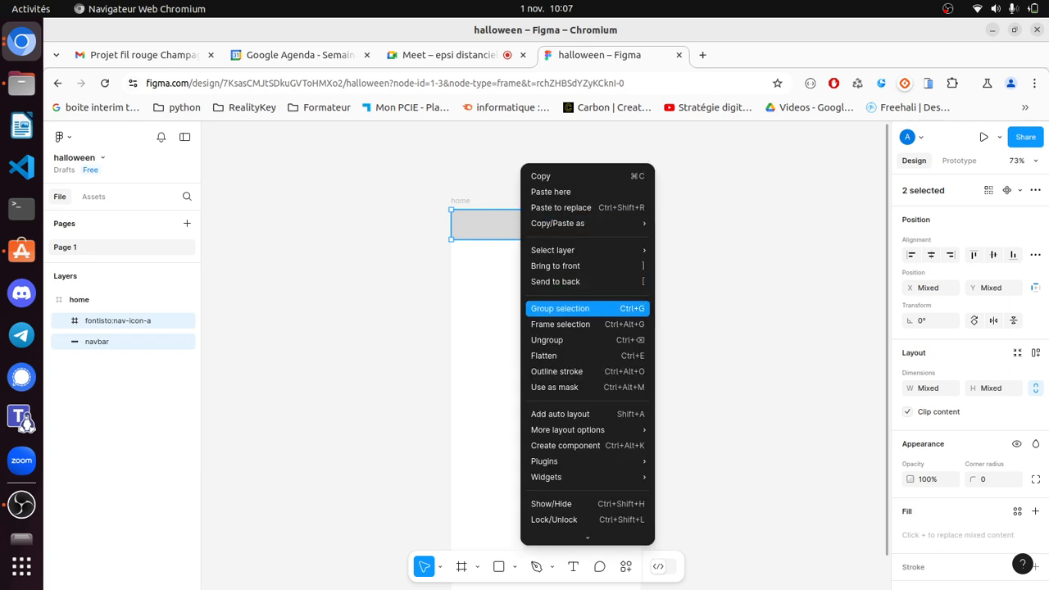
key(Escape)
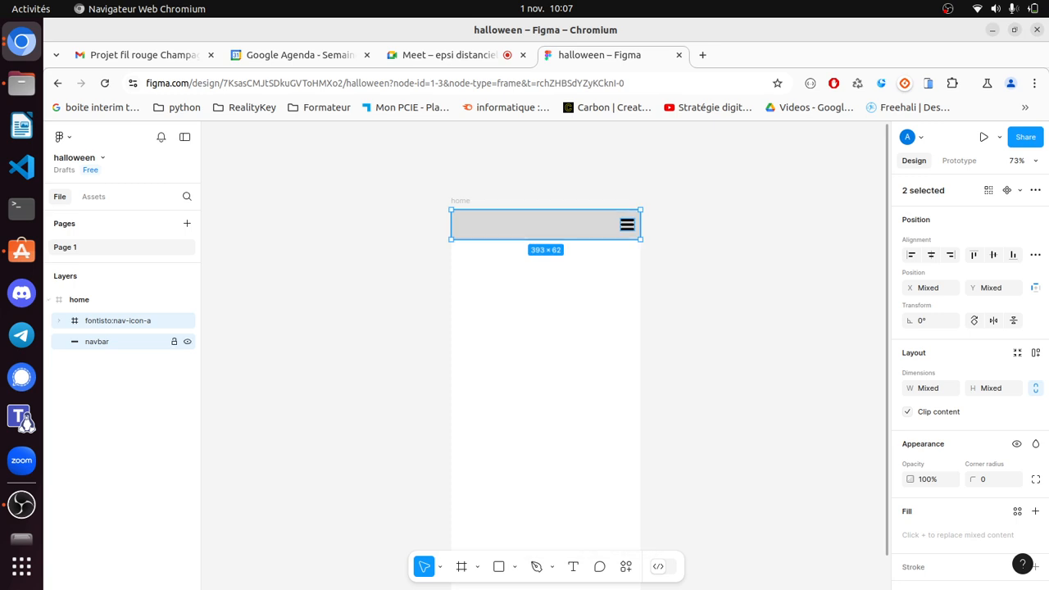
key(ctrl+g)
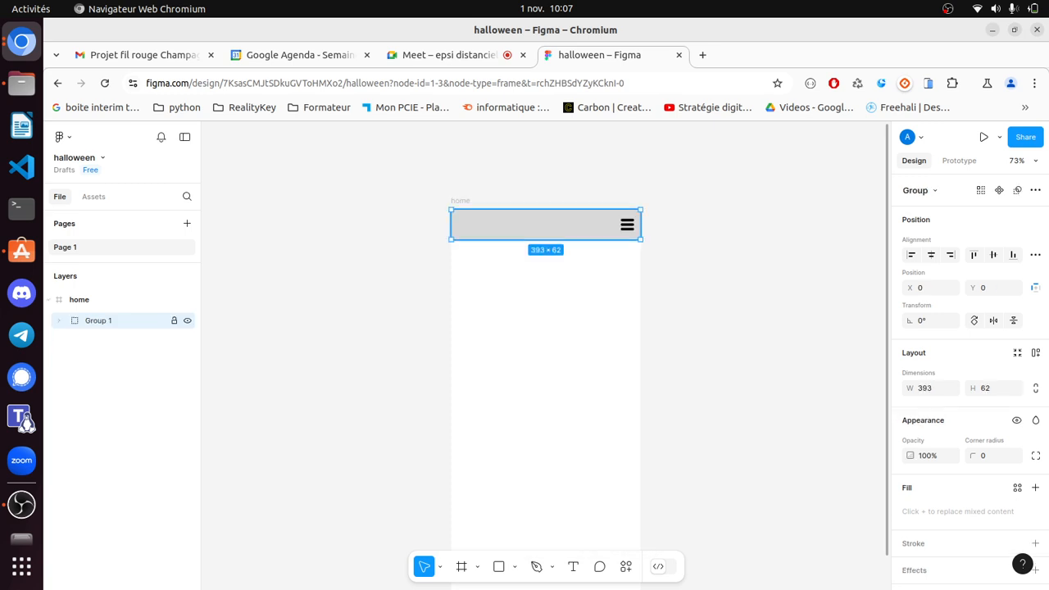
key(ctrl+r)
text(navbar)
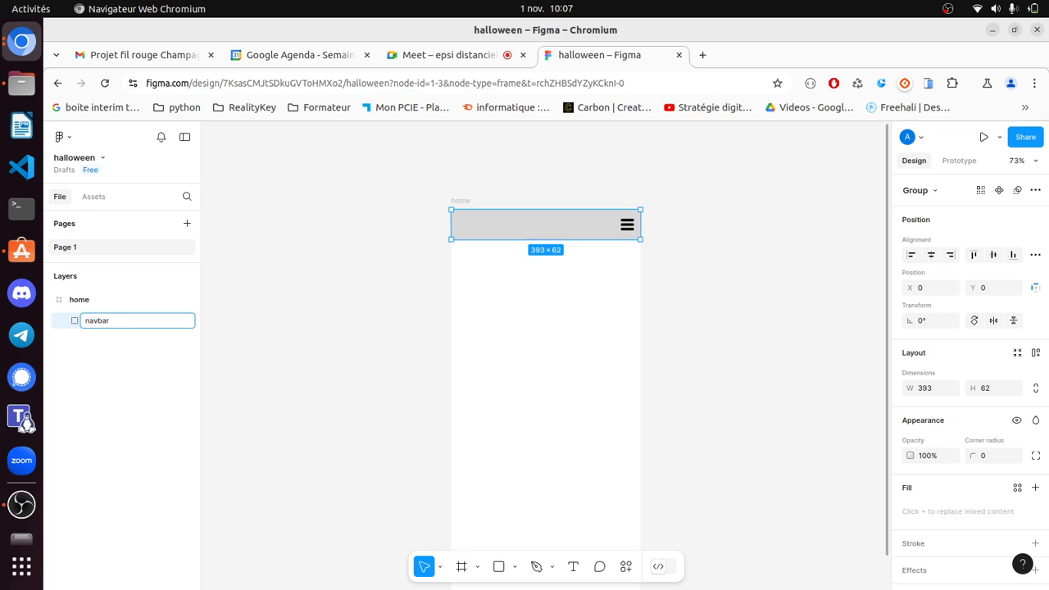
click(327, 352)
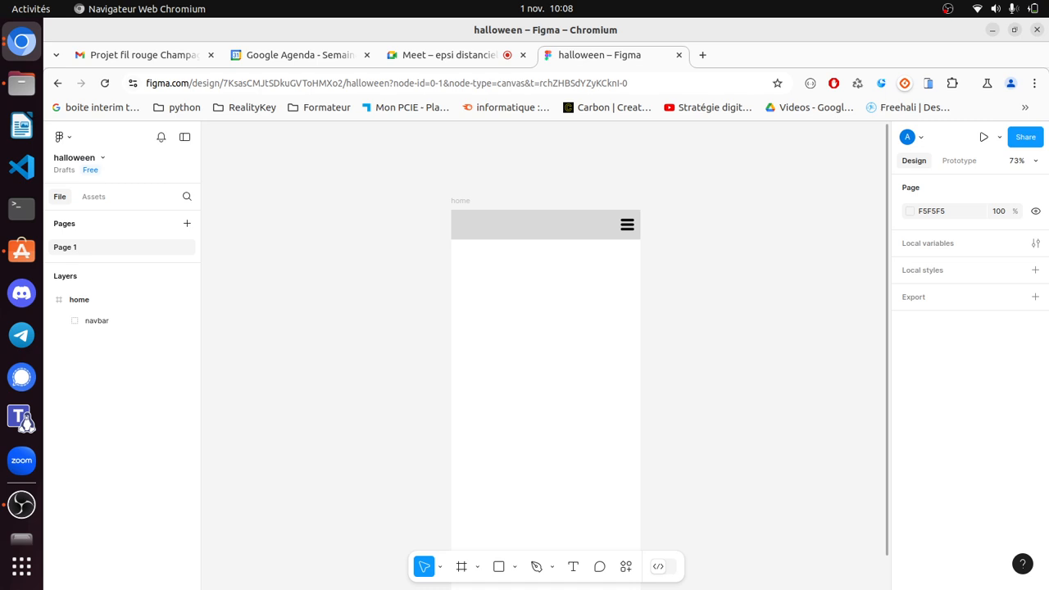
- Copy and paste the home frame to create a duplicate beside it
click(49, 299)
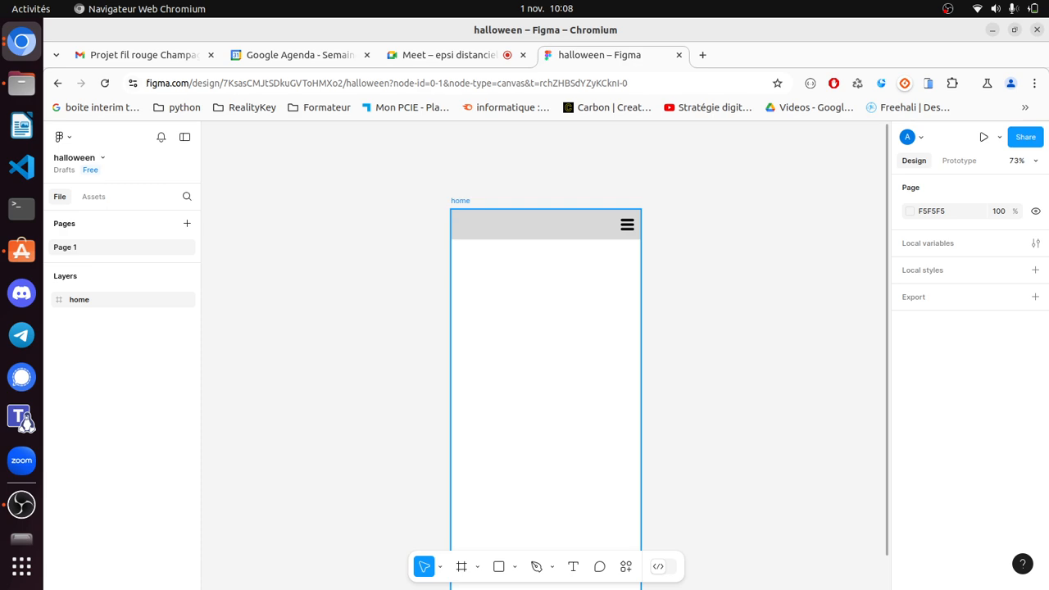
click(461, 201)
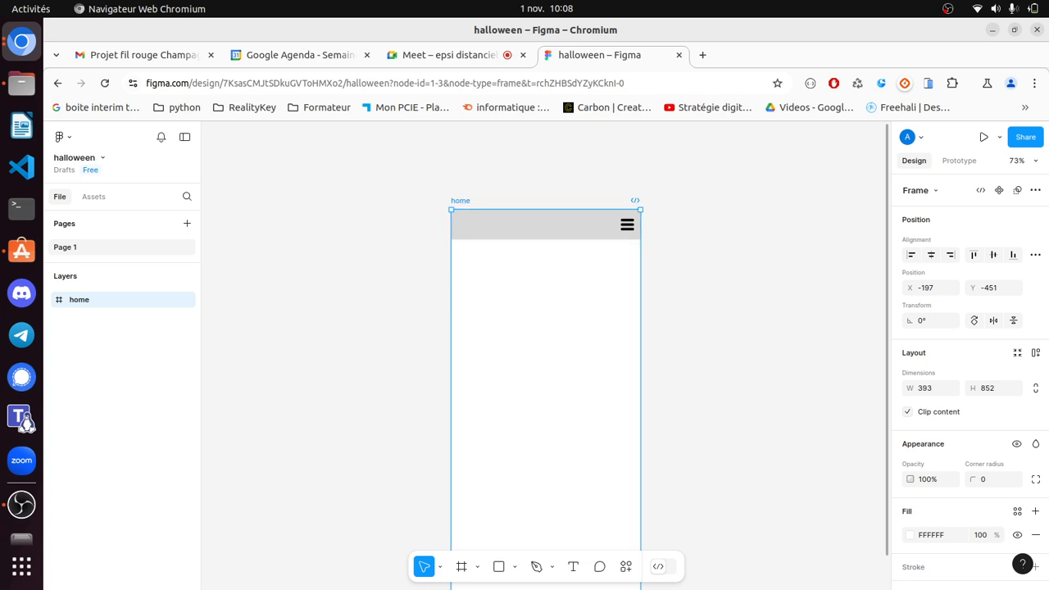
key(Escape)
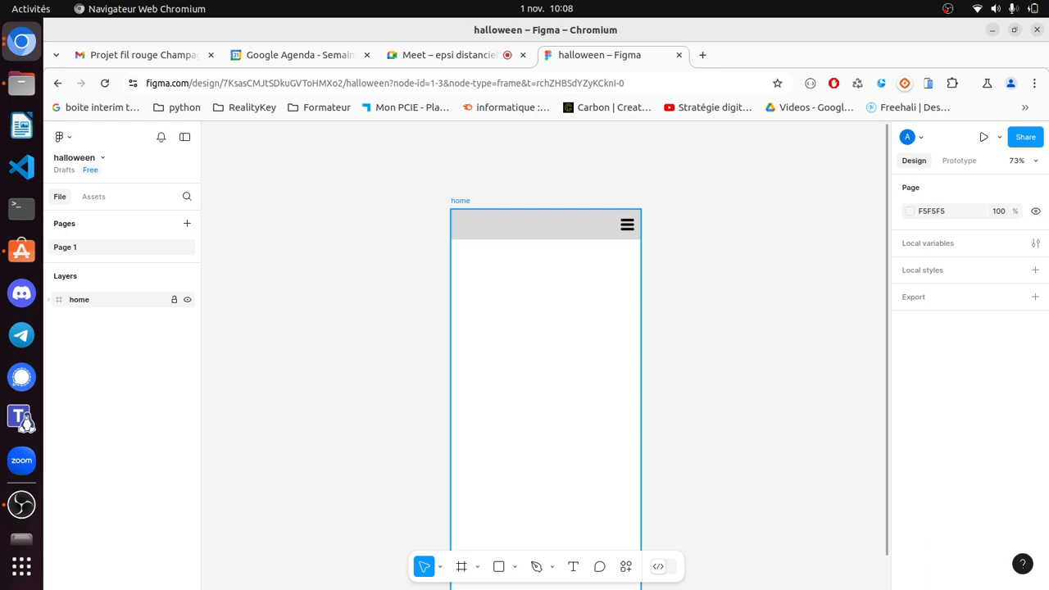
click(461, 201)
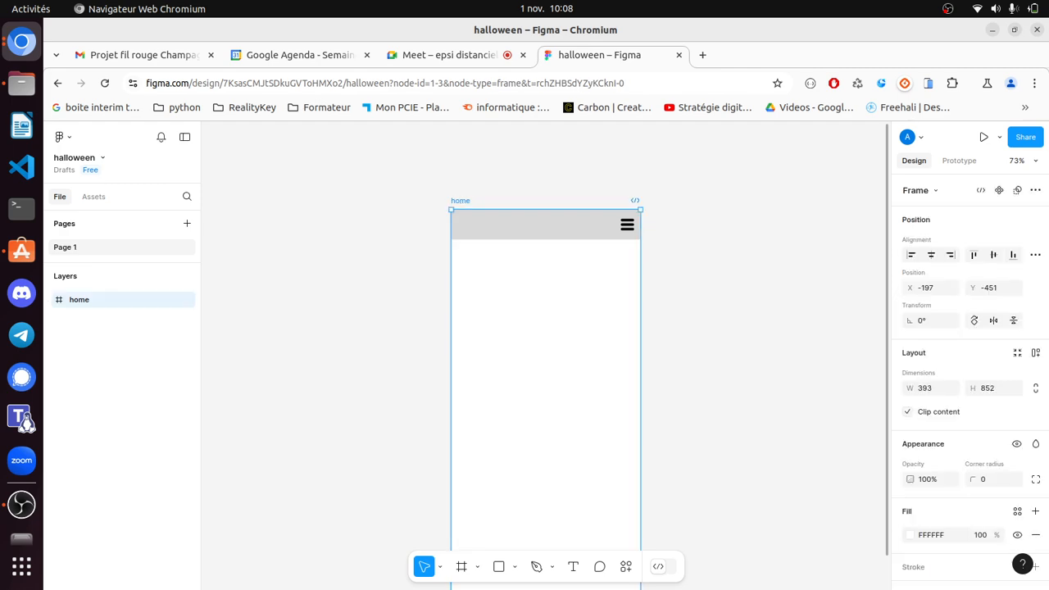
key(Escape)
key(ctrl+v)
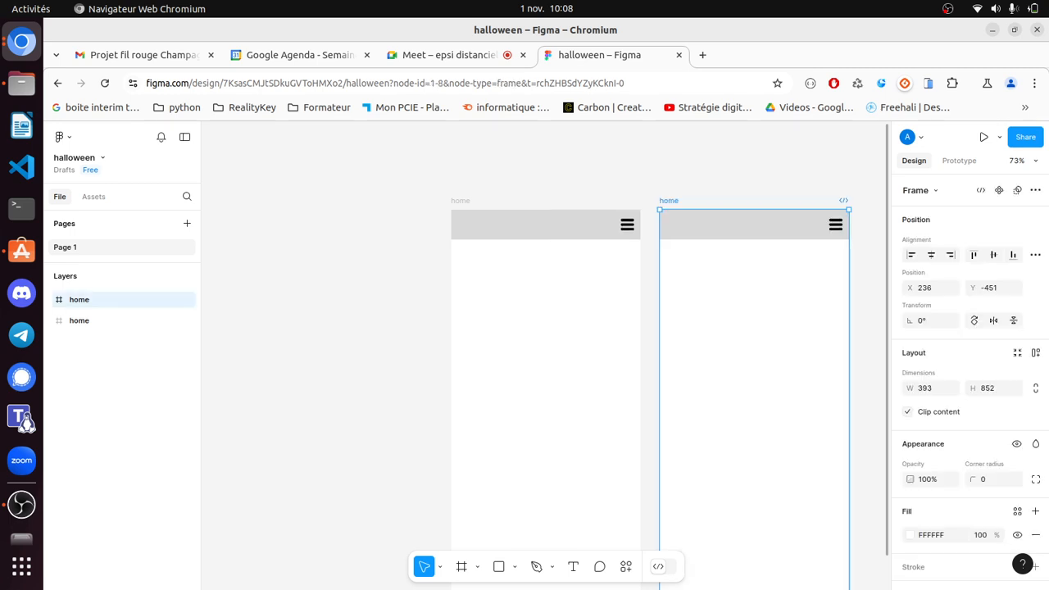
- Rename the copied frame to 'navbar-open'
double_click(115, 300)
text(n)
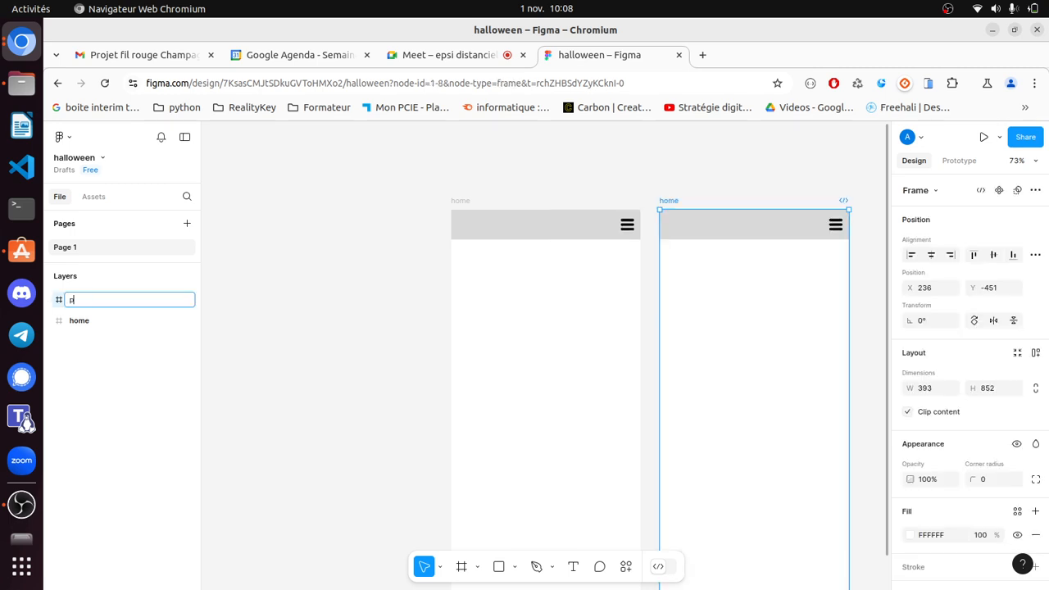
key(BackSpace)
text(navbar-open)
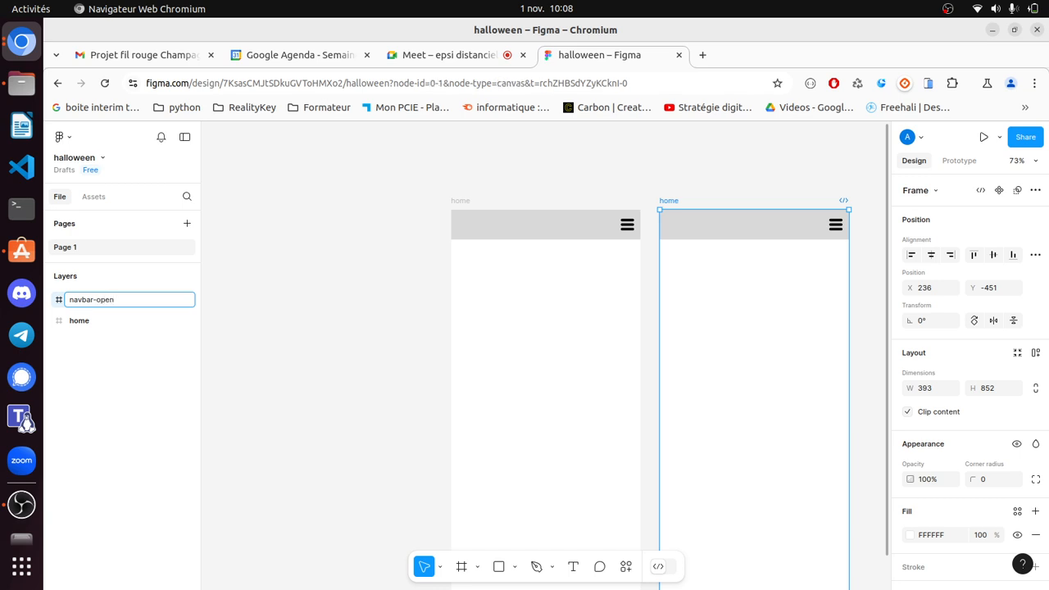
key(Return)
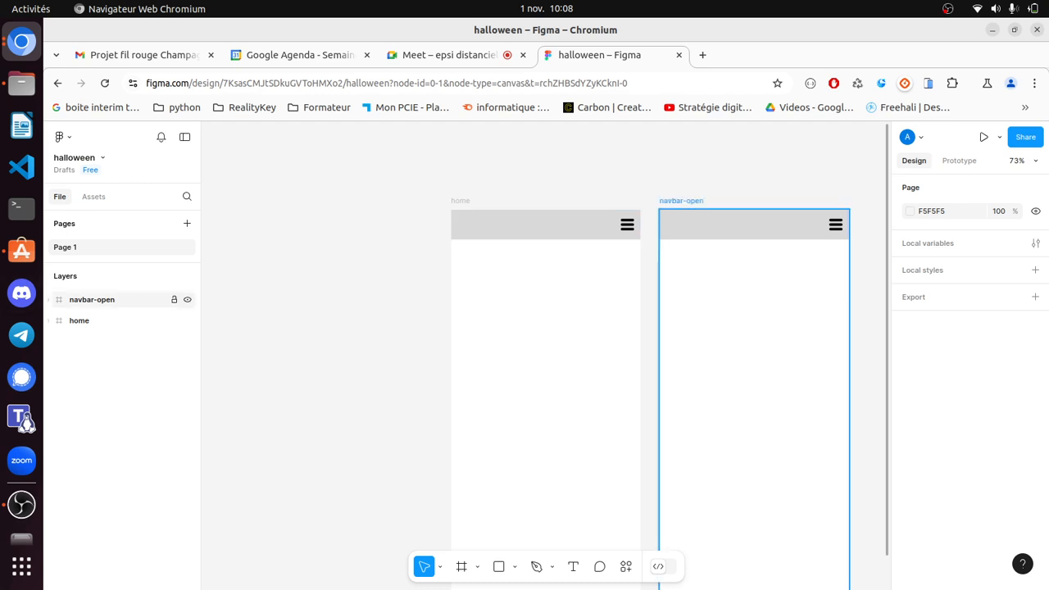
click(49, 299)
- Draw a tall 155 × 702 grey panel on navbar-open's right side inside the navbar group
click(58, 321)
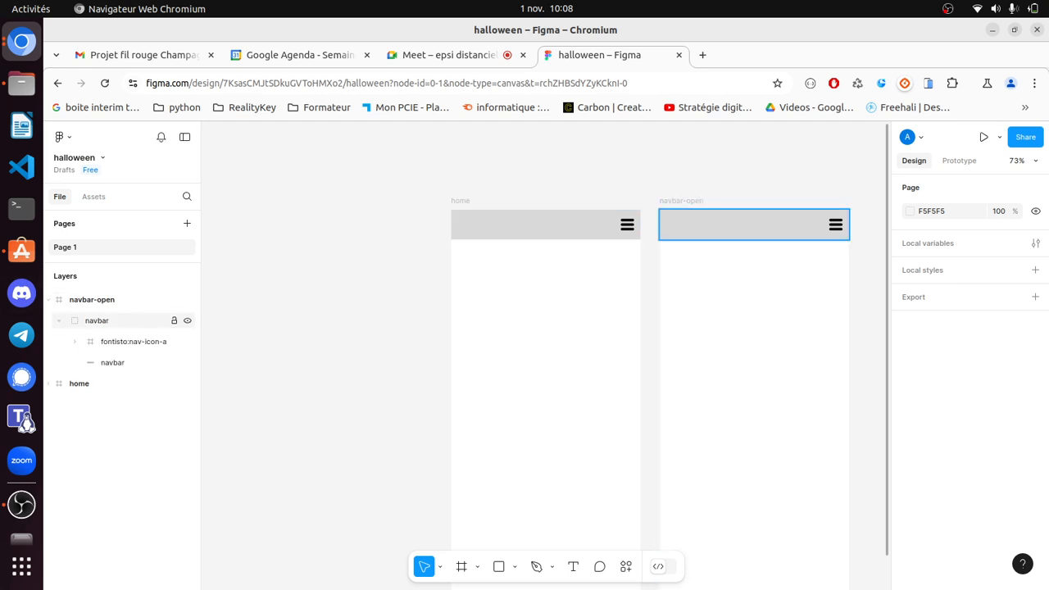
click(498, 566)
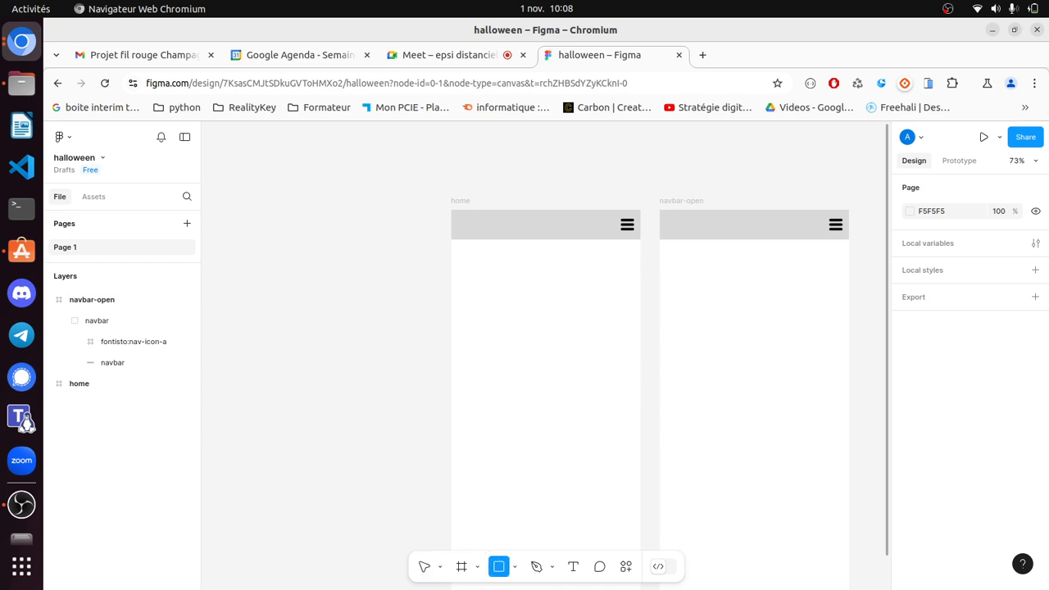
drag(849, 239, 775, 577)
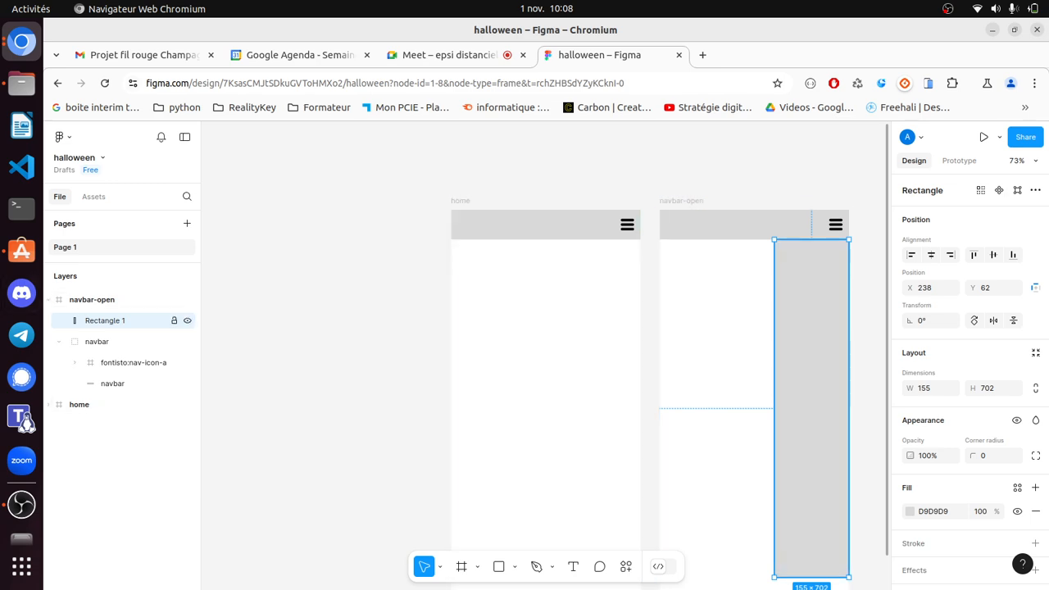
drag(105, 320, 123, 371)
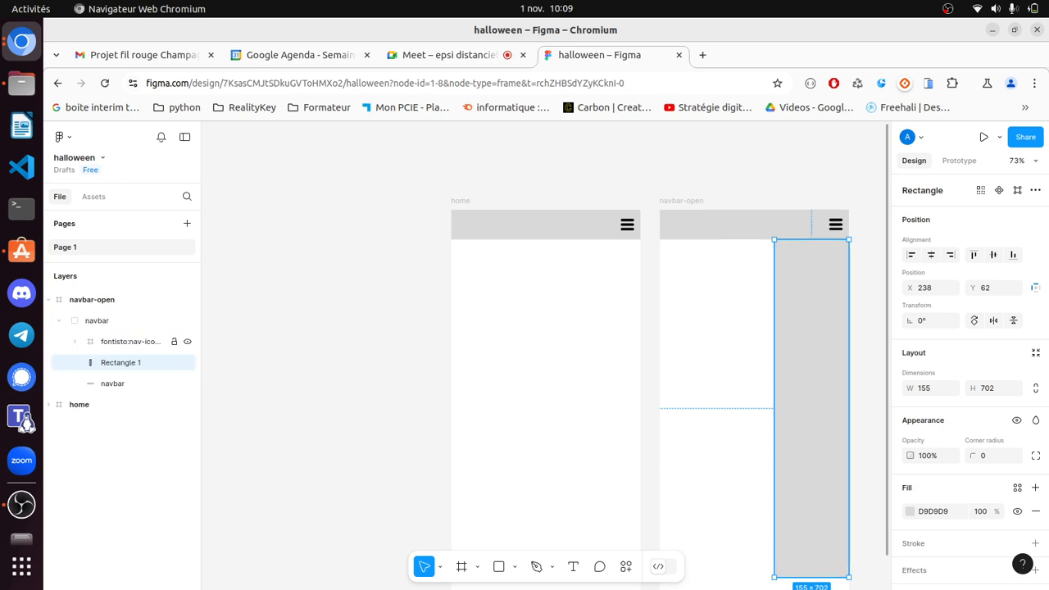
- Rename the new panel layer to 'navbar-list'
double_click(120, 362)
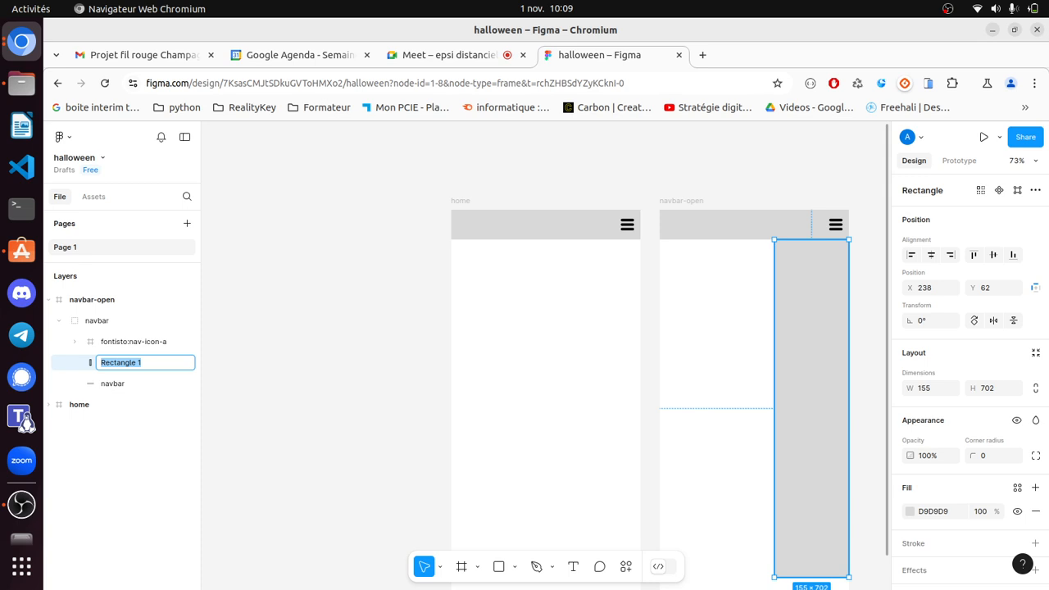
text(nab)
key(BackSpace)
text(vbar-list)
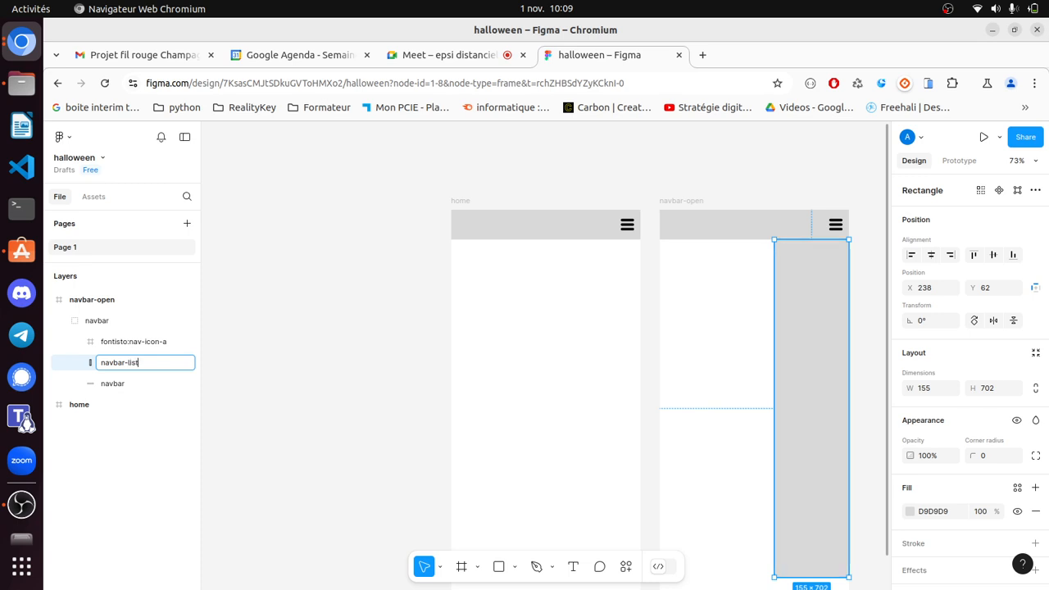
click(328, 362)
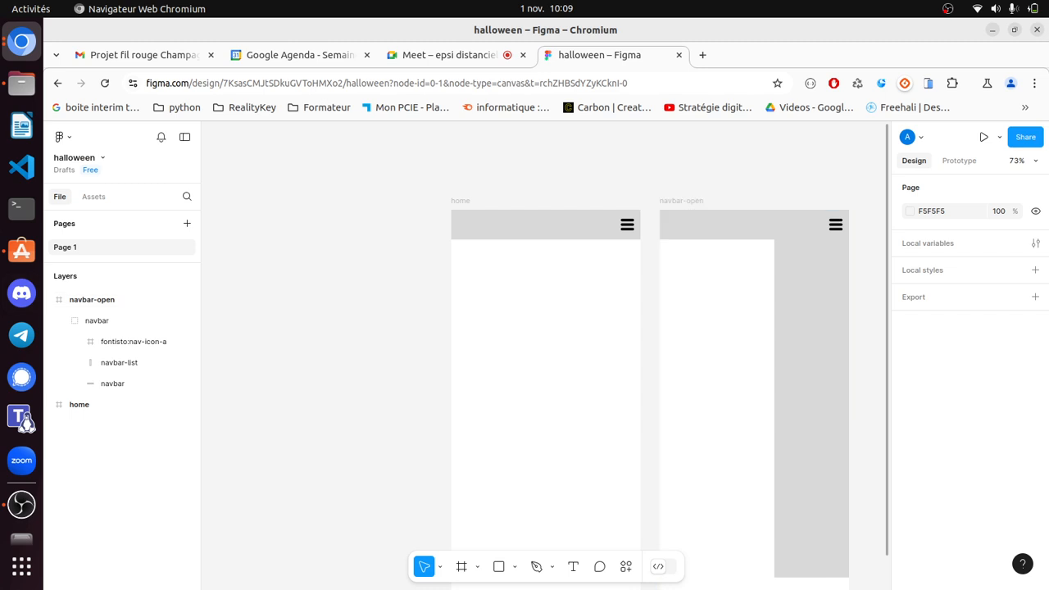
- Add a 'home' text label on the side panel and move it into the navbar group
click(573, 566)
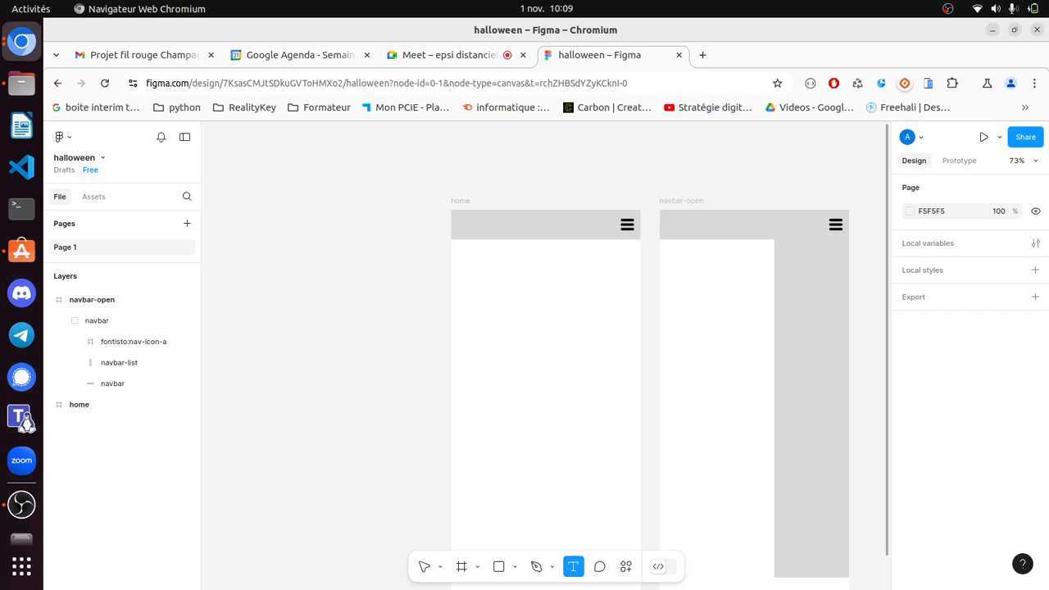
click(833, 274)
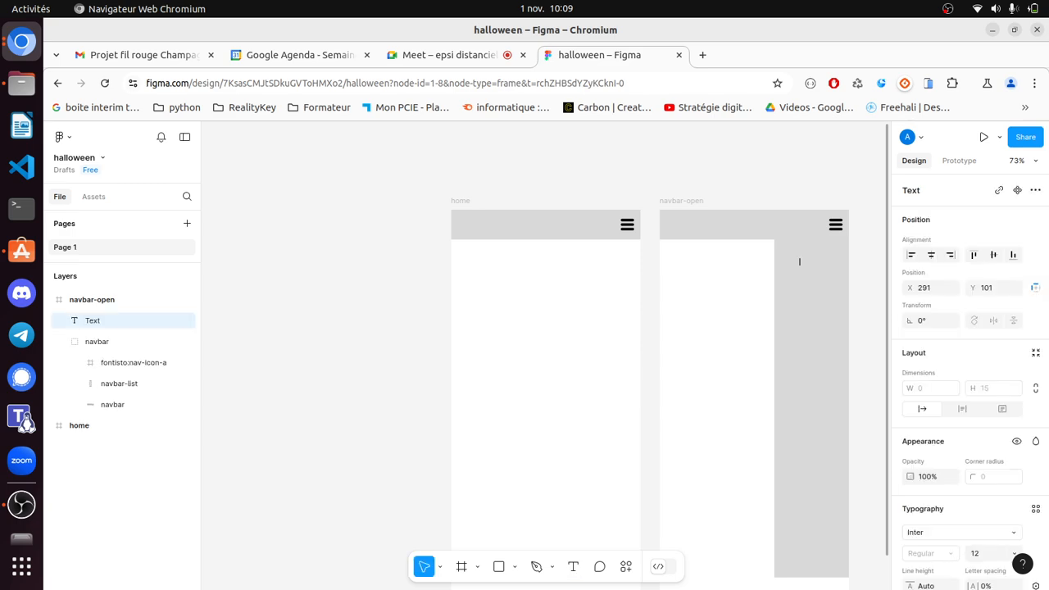
text(home)
key(Escape)
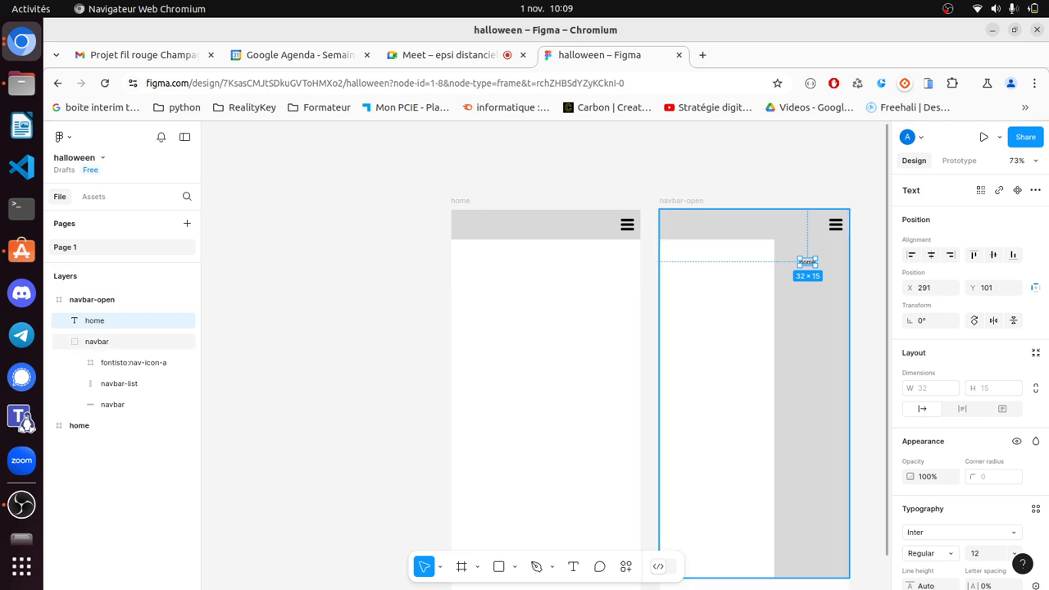
key(Escape)
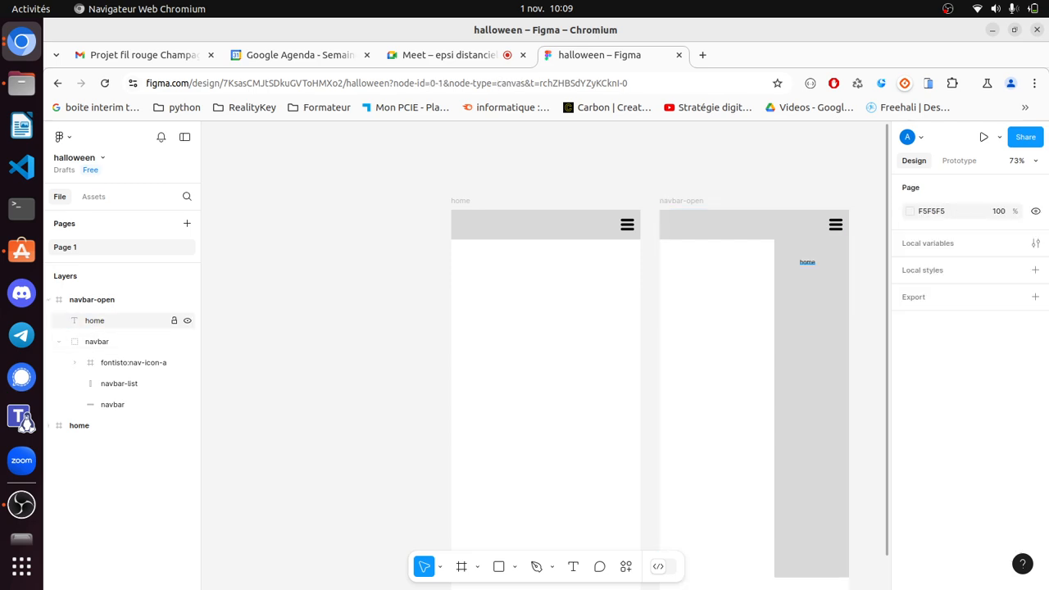
drag(95, 320, 97, 344)
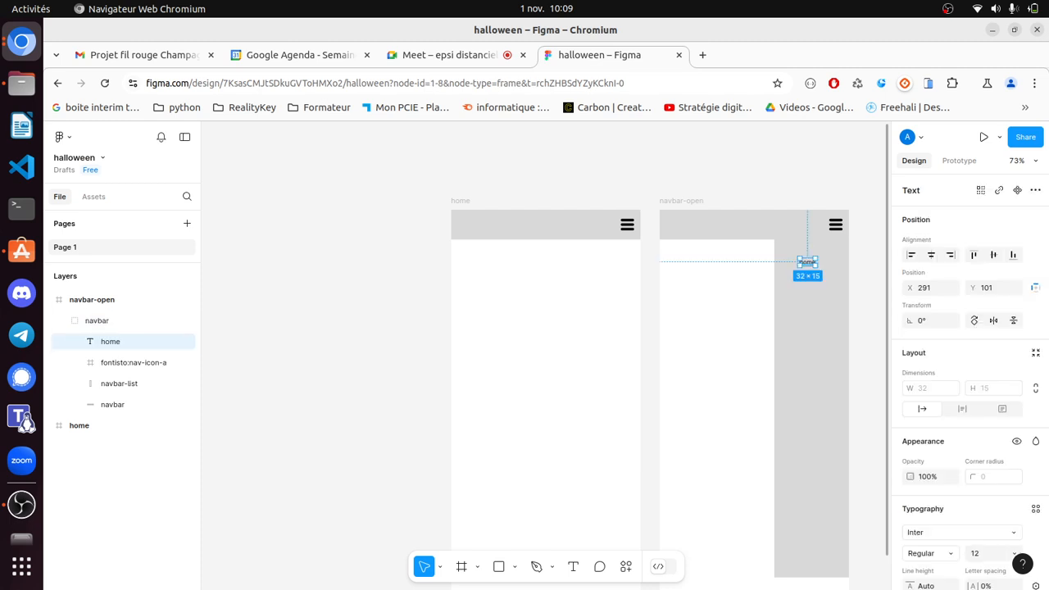
key(Escape)
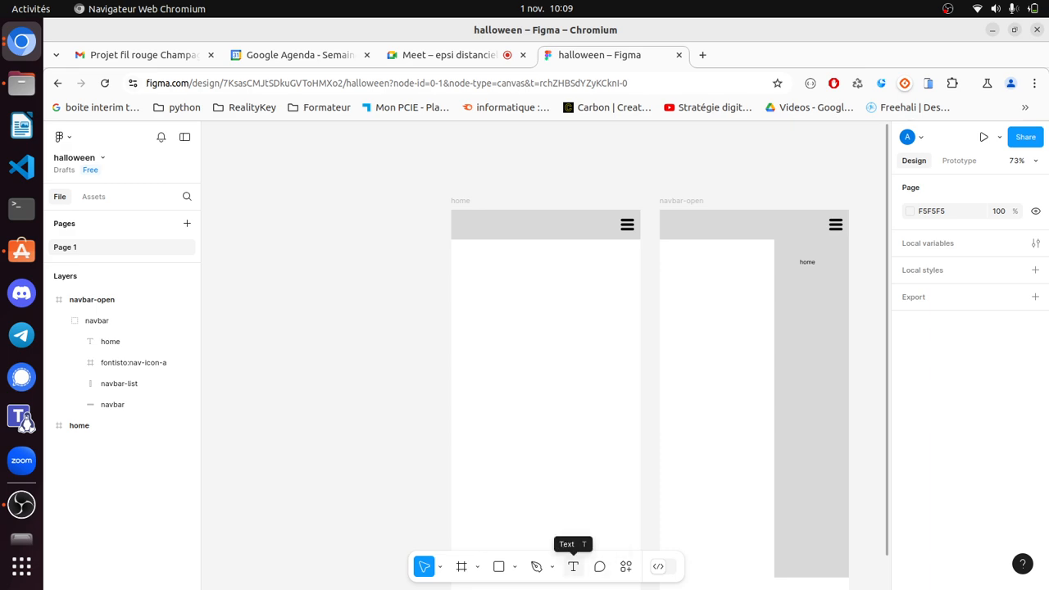
- Add a second 'product' text label on the side panel
click(573, 567)
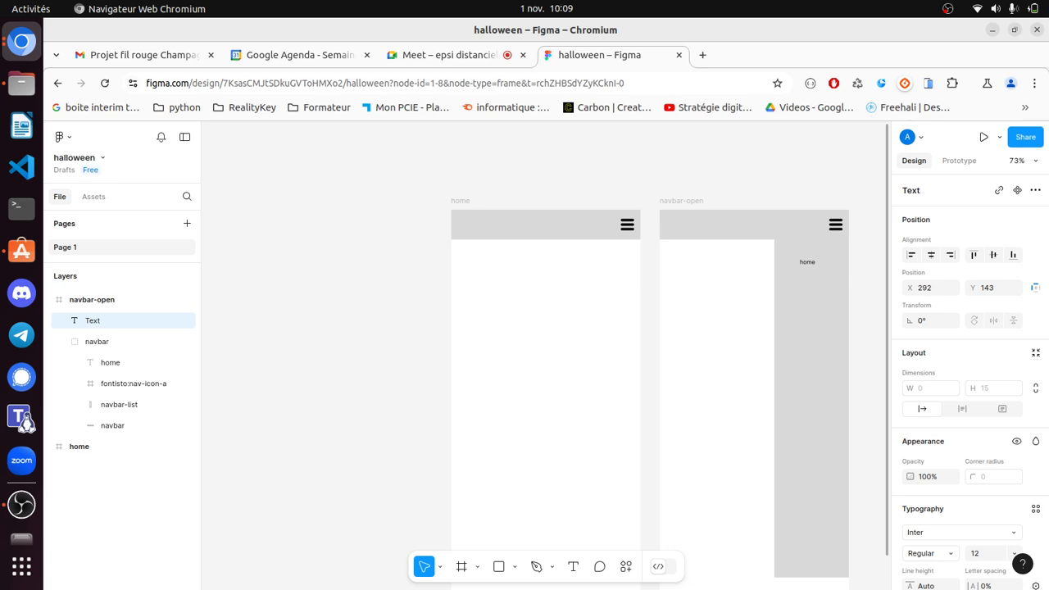
text(product)
key(Escape)
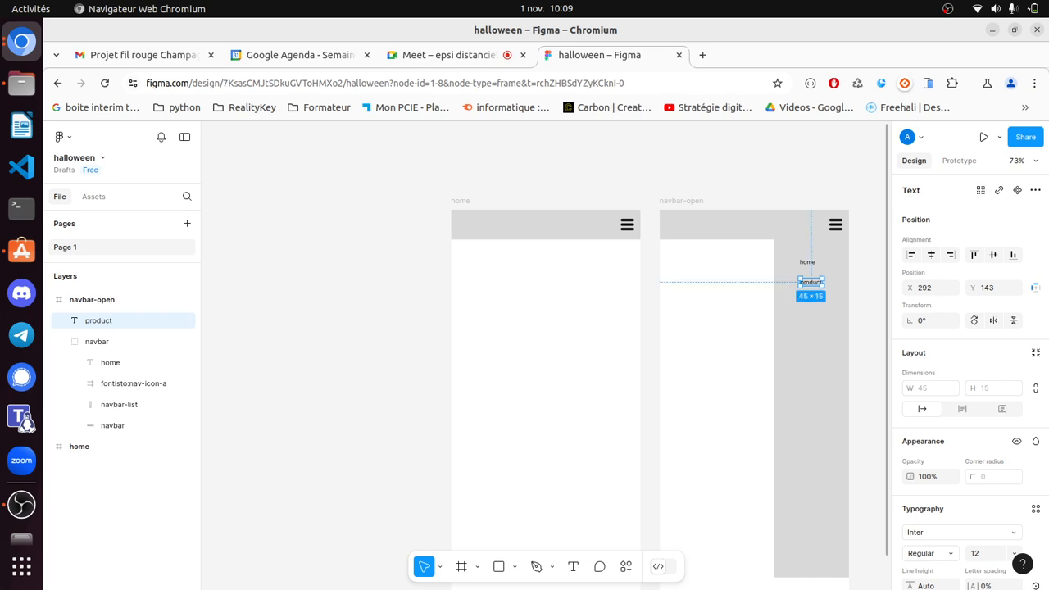
key(Escape)
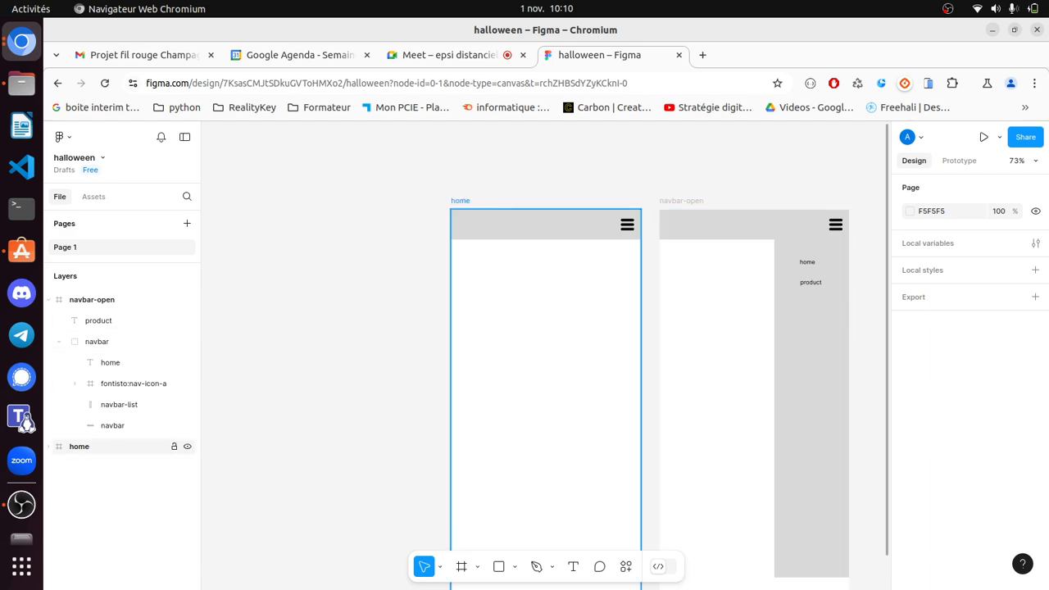
click(79, 447)
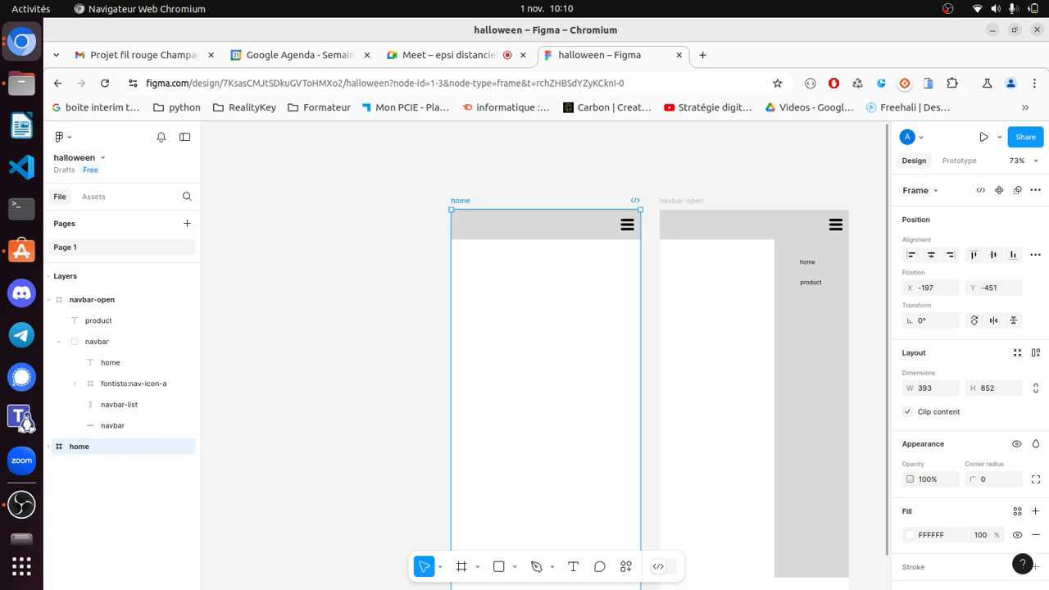
- Drag home above navbar-open in the Layers list and collapse navbar-open's contents
drag(79, 447, 80, 292)
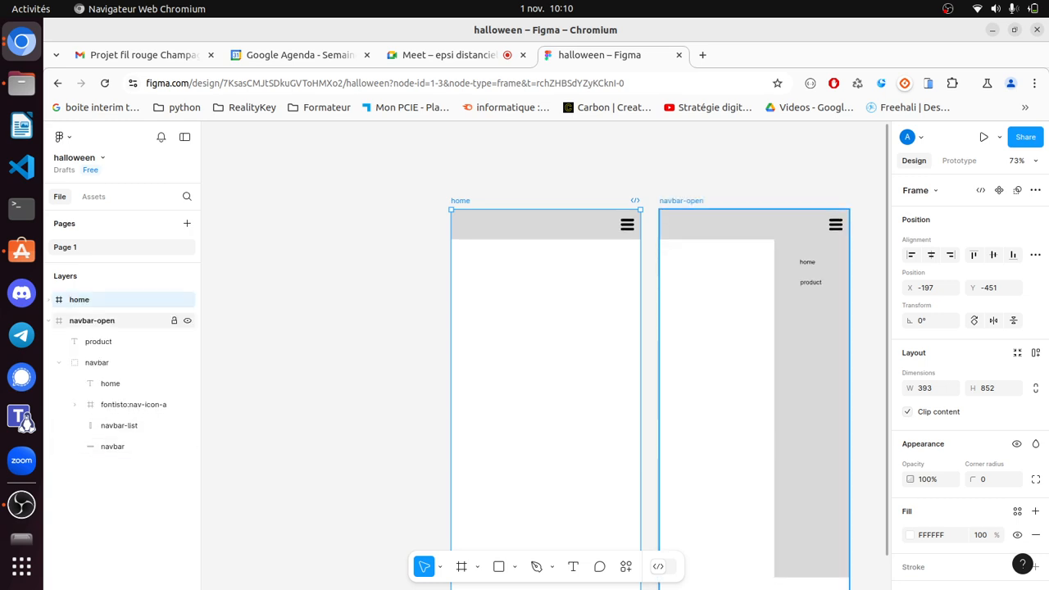
click(48, 320)
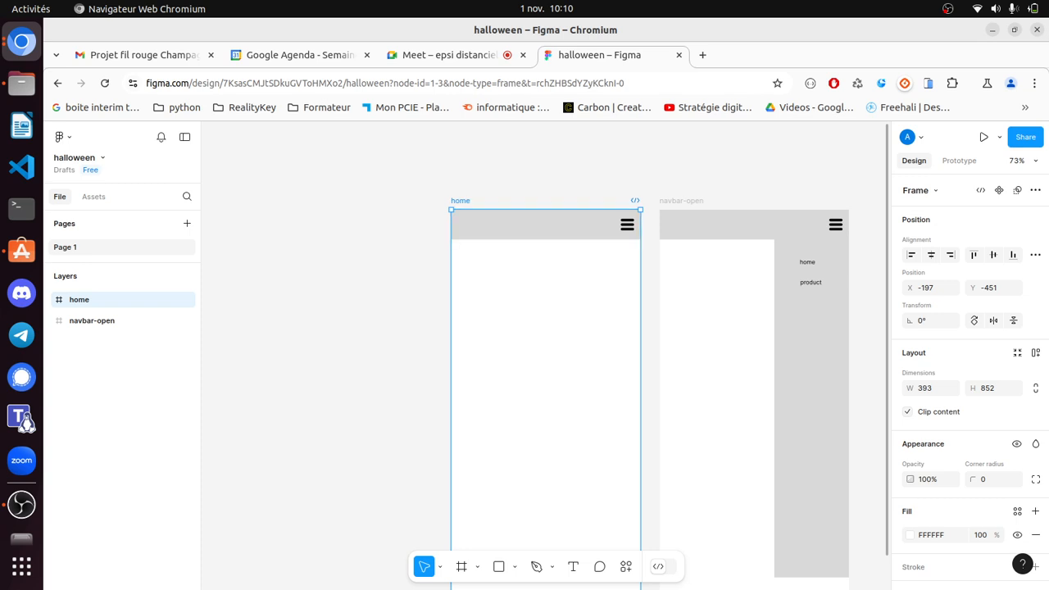
key(Escape)
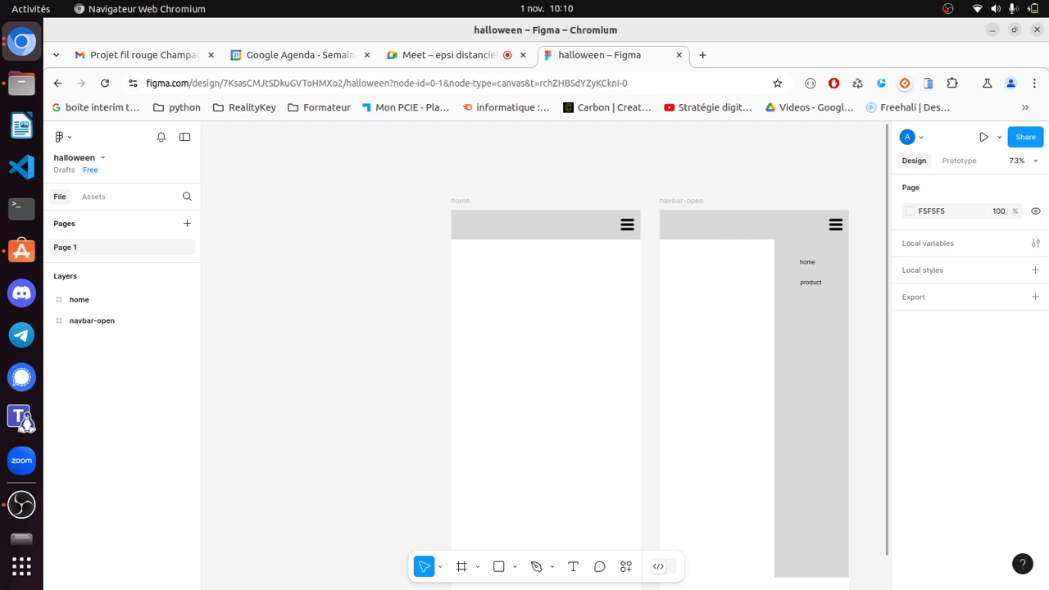
- Link the home frame's menu icon to the navbar-open frame as a prototype connection
click(959, 160)
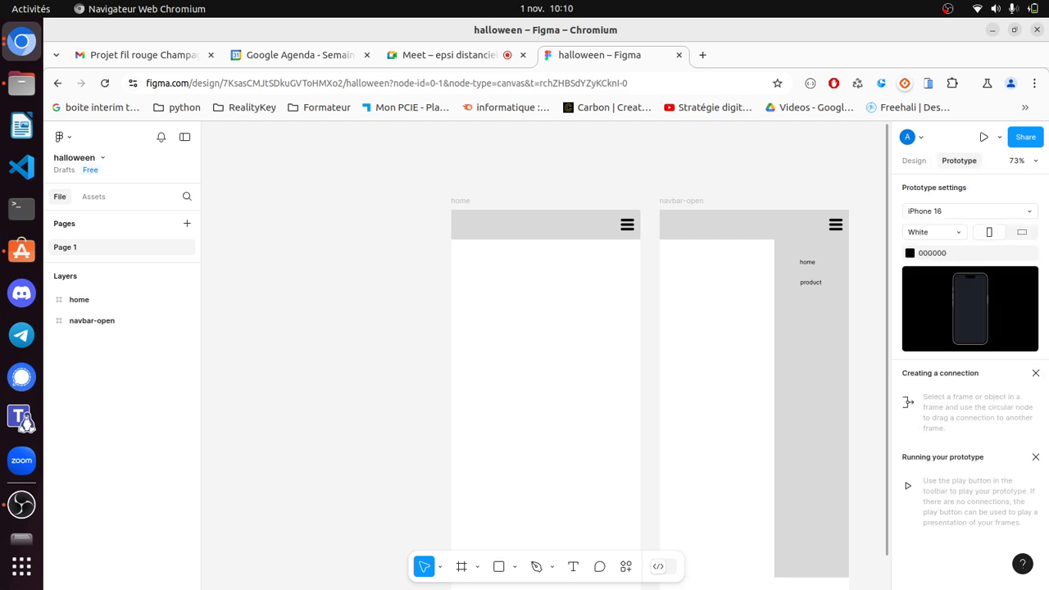
click(627, 226)
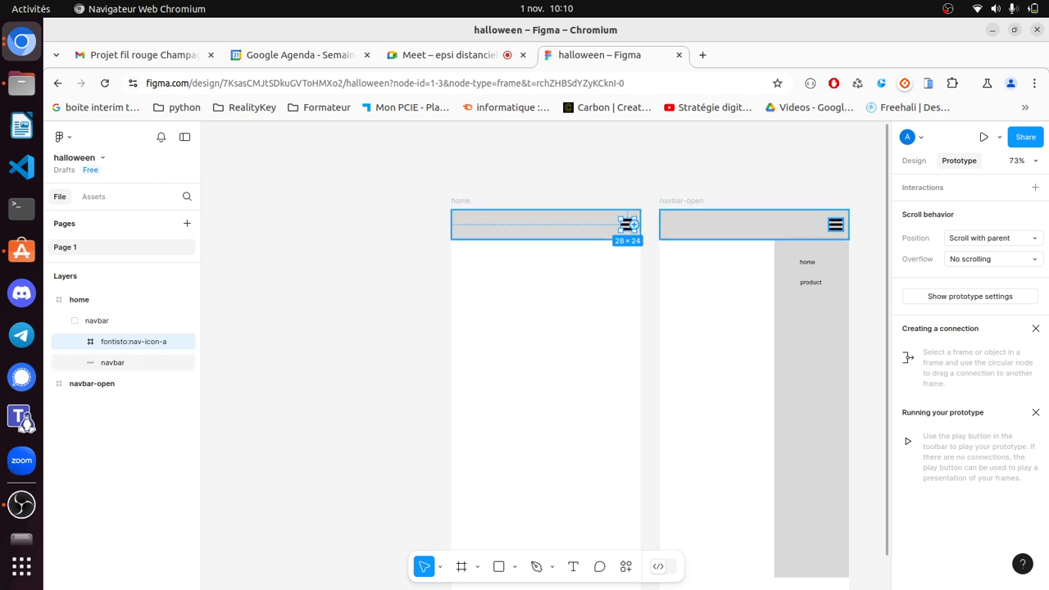
drag(633, 224, 692, 215)
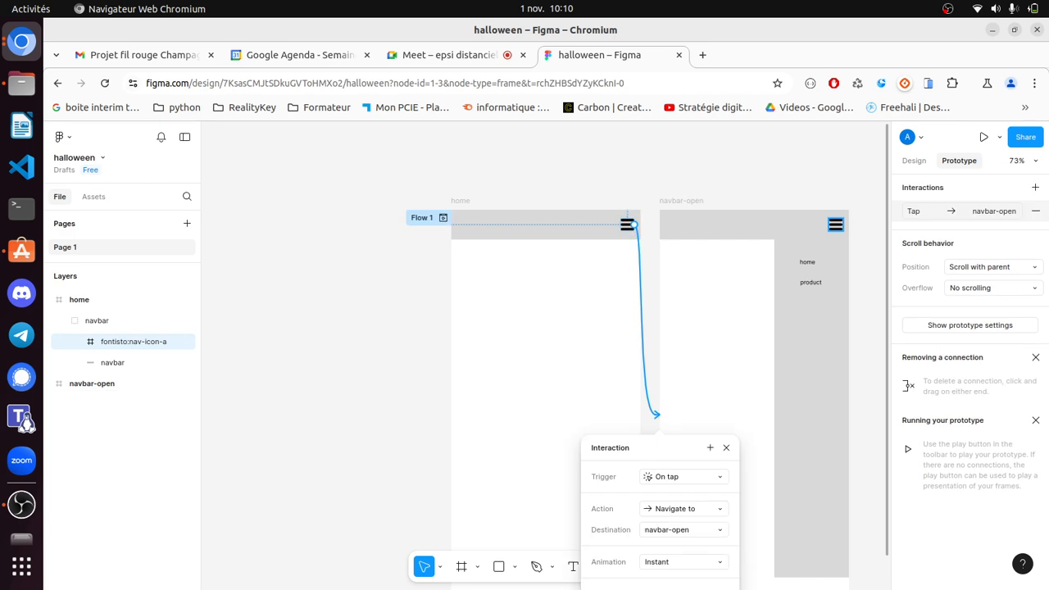
- Link navbar-open's home menu entry back to the home frame
click(807, 262)
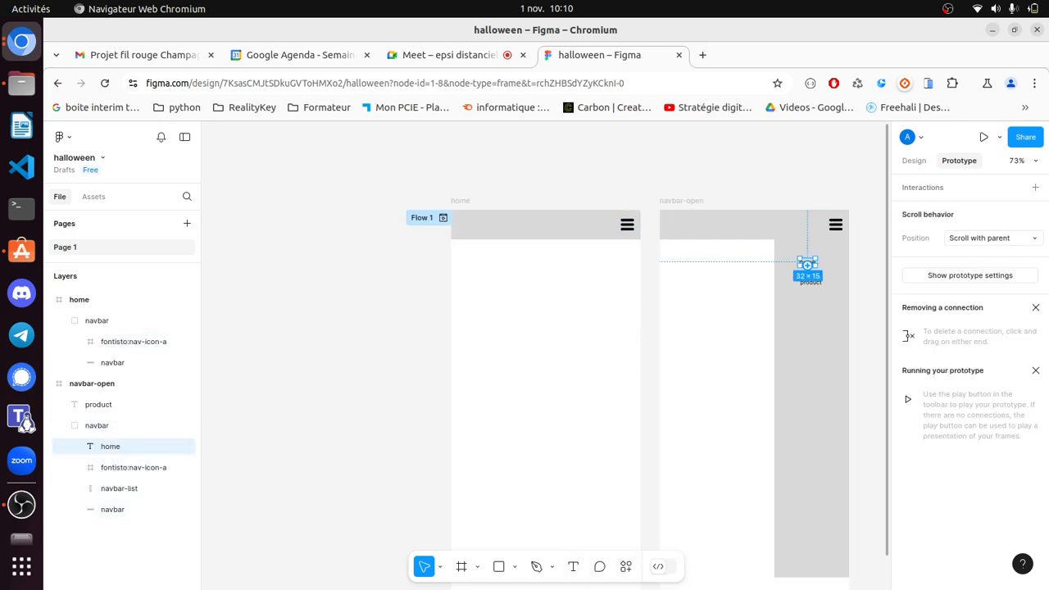
drag(808, 264, 783, 278)
drag(853, 408, 642, 413)
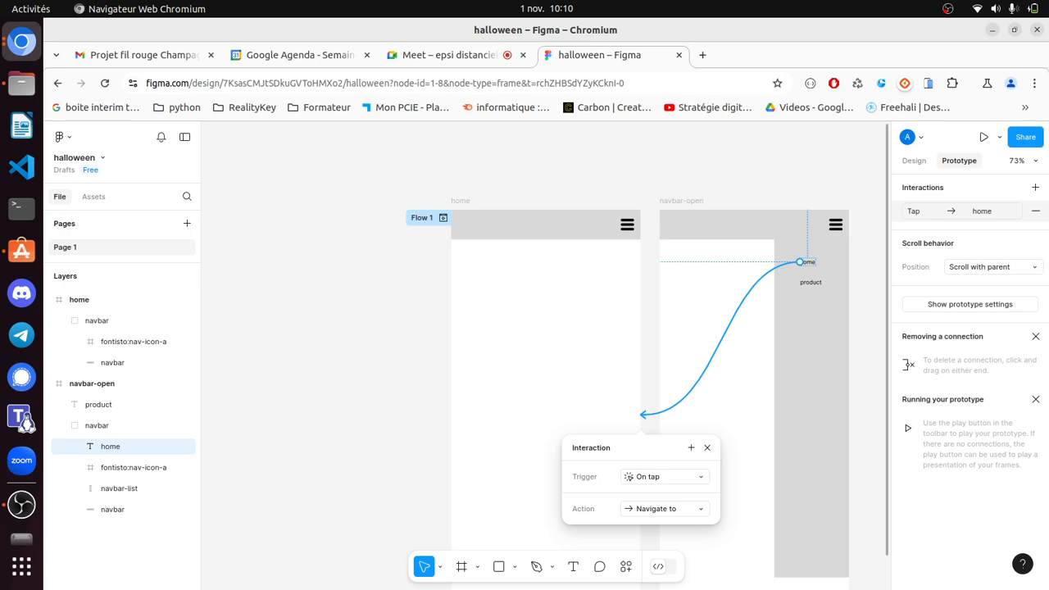
key(Escape)
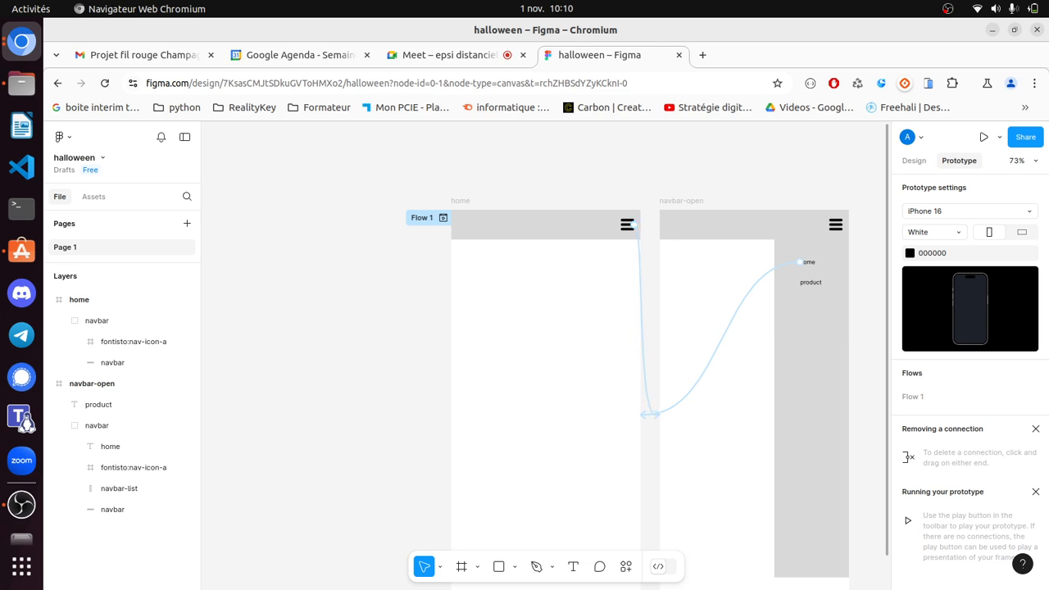
click(914, 160)
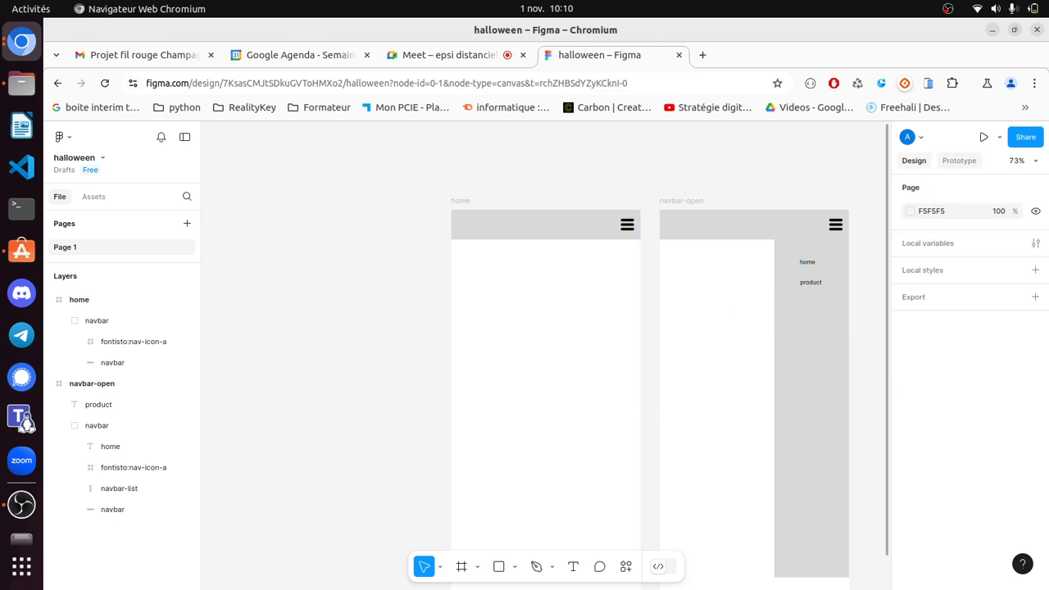
- Replace the menu icon's old connection with a fresh link to navbar-open
click(958, 161)
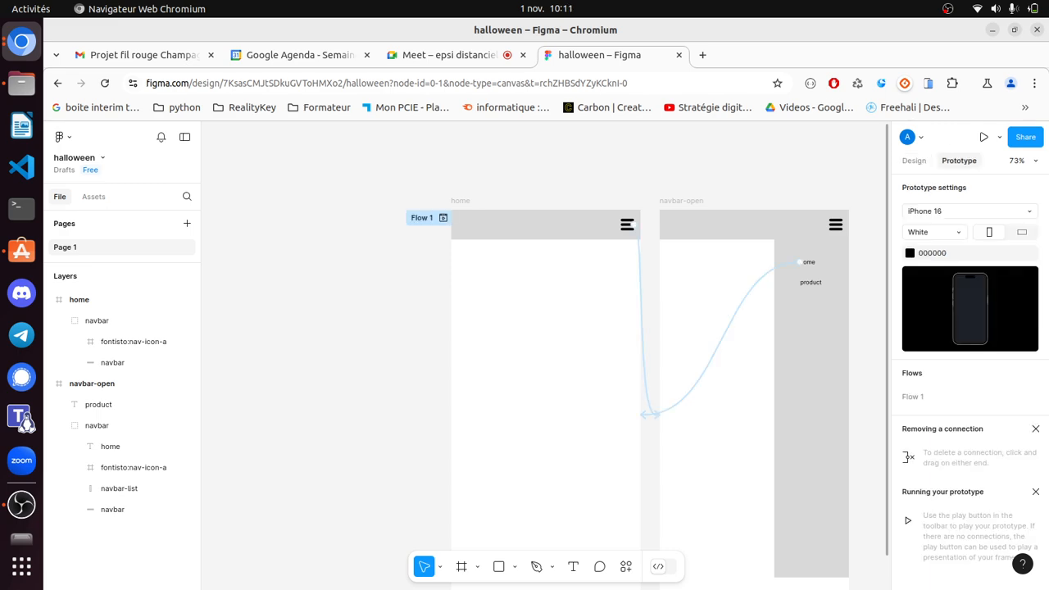
click(642, 327)
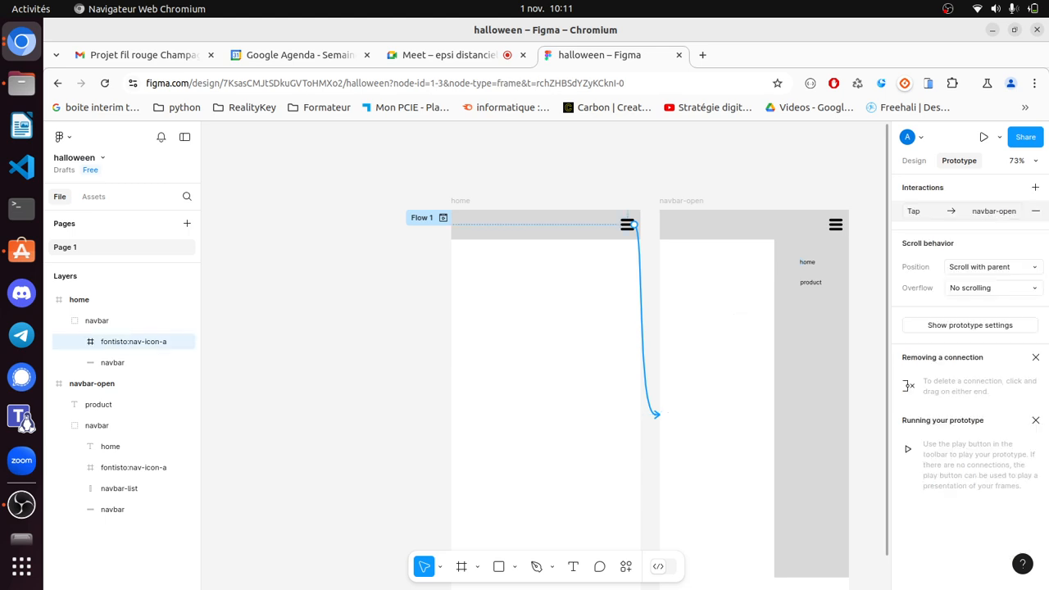
key(Delete)
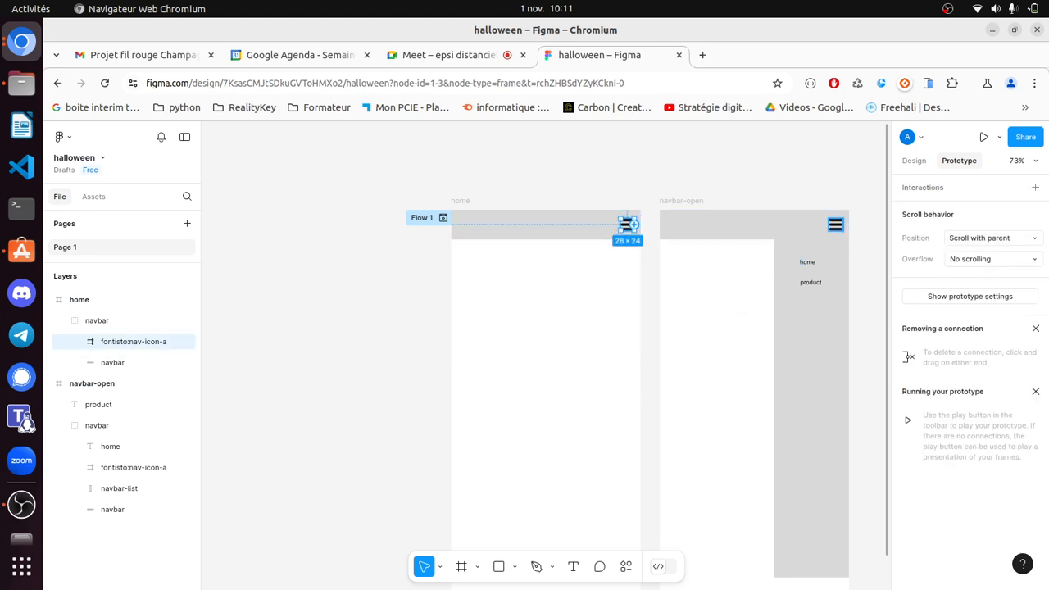
drag(631, 225, 681, 385)
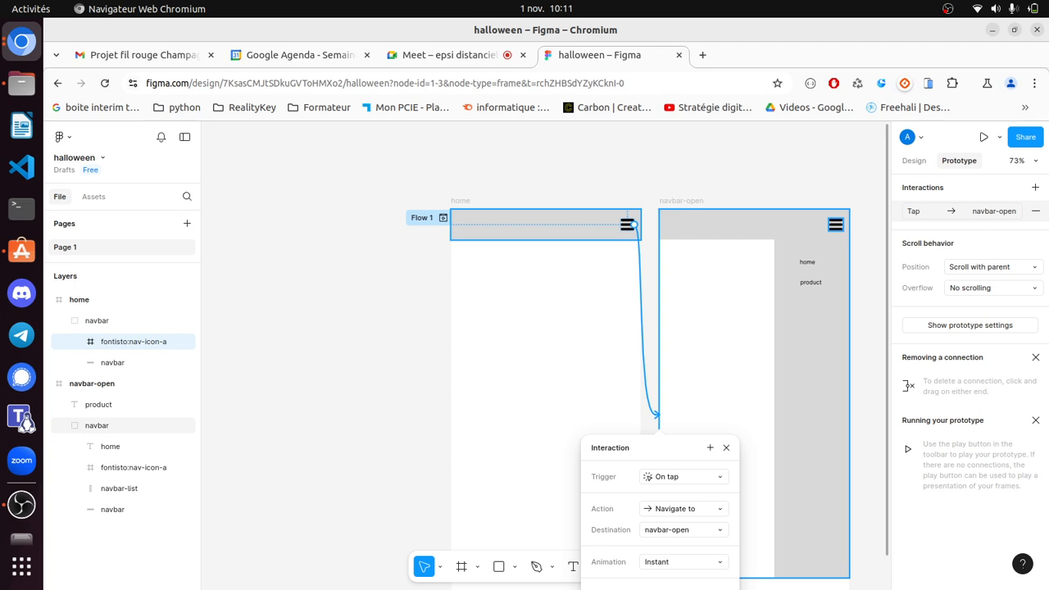
click(807, 263)
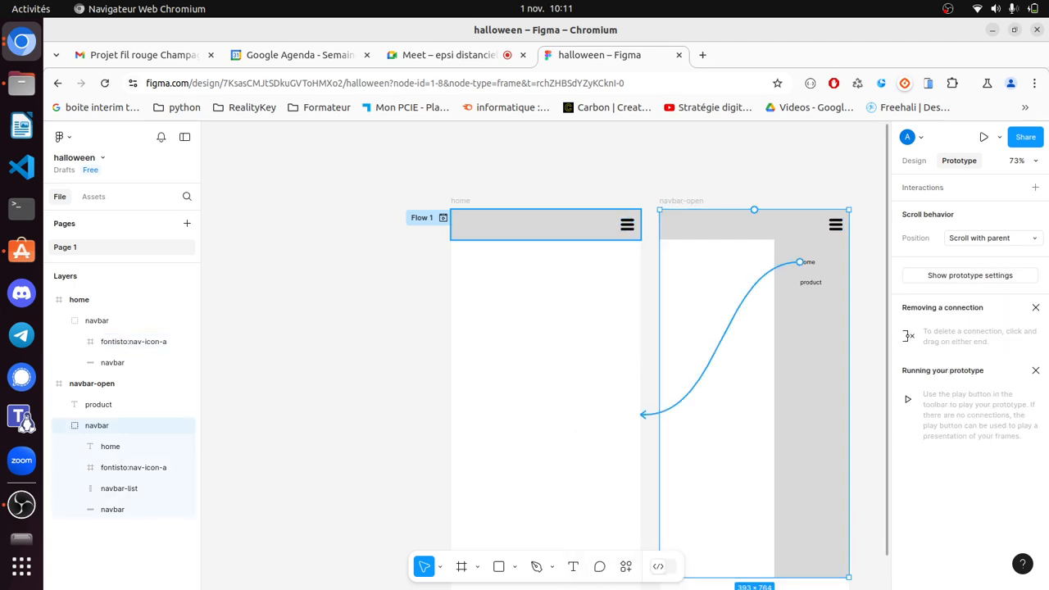
- Replace the home item's old connection with a new link to the home frame
click(653, 414)
key(Delete)
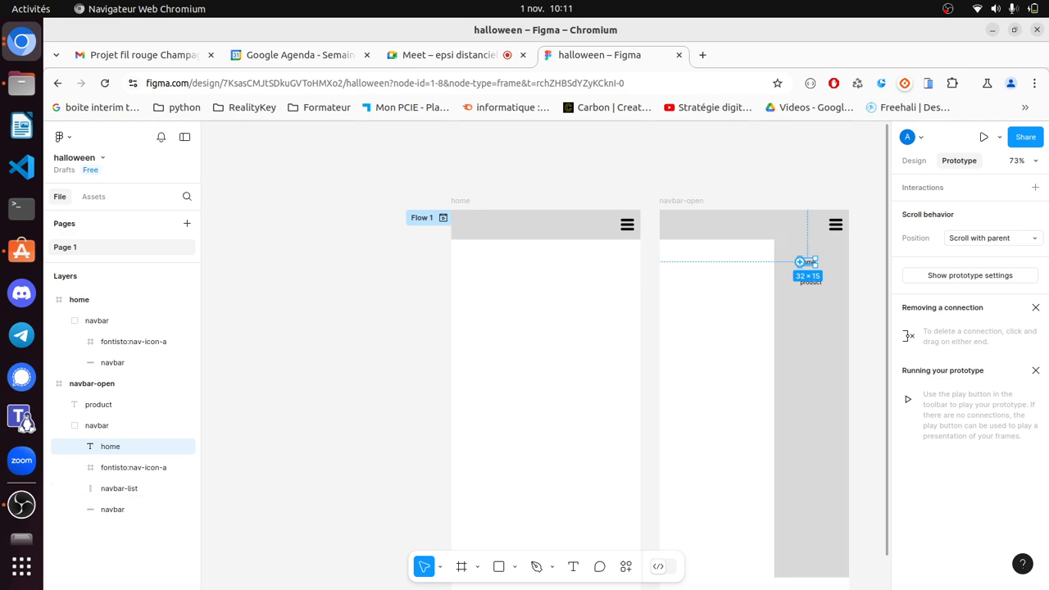
drag(800, 261, 623, 385)
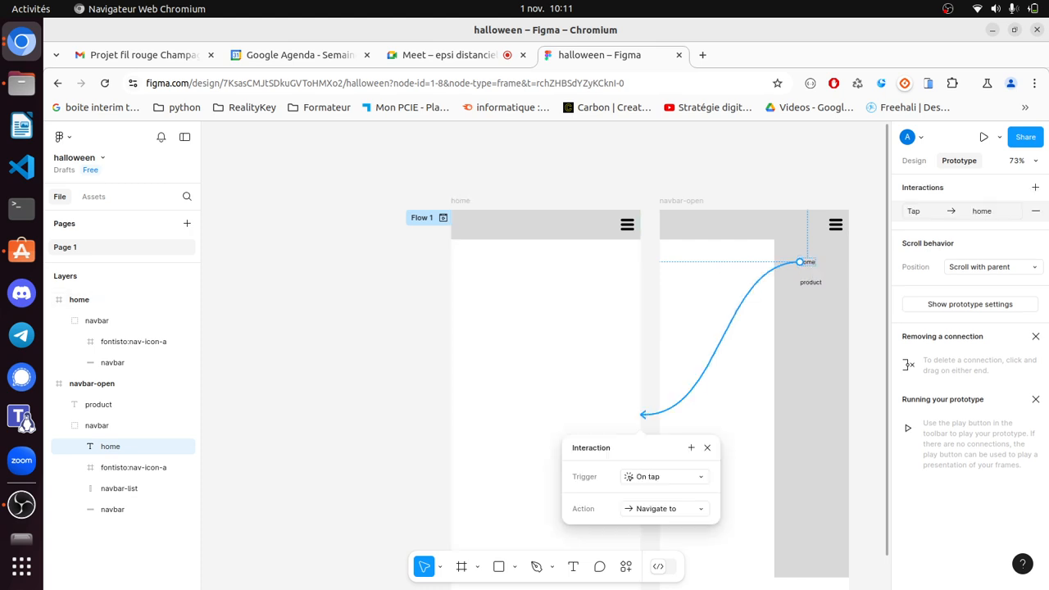
click(590, 352)
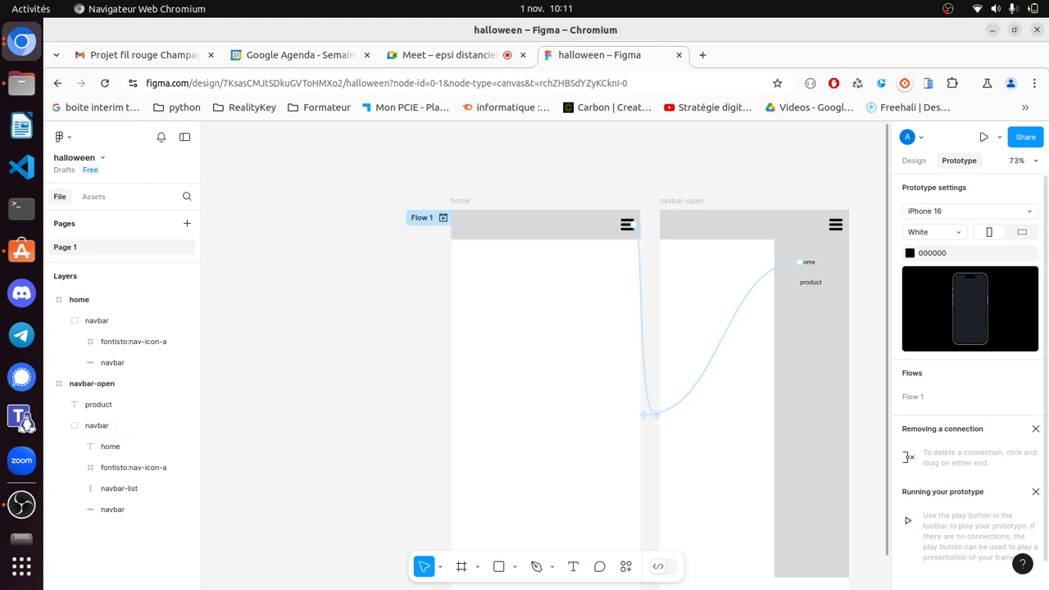
click(914, 160)
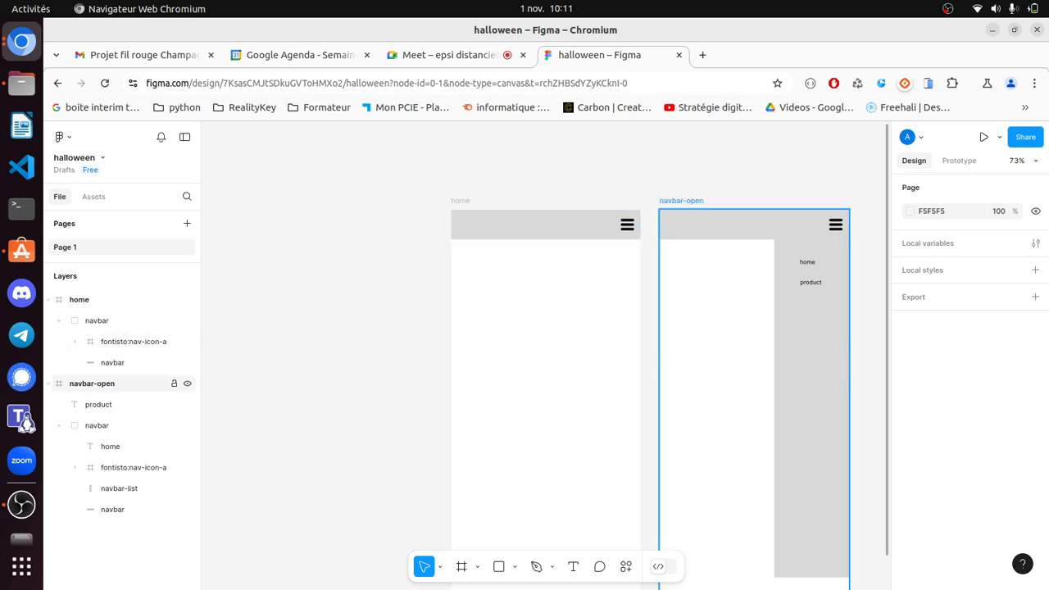
click(49, 382)
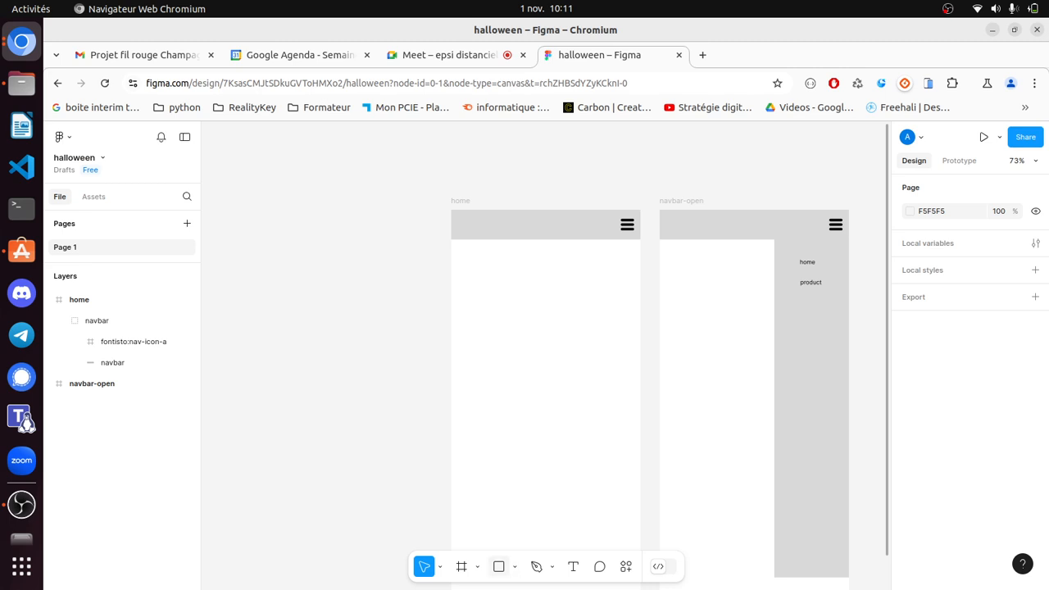
- Draw a full-width rectangle just below the navbar and name it slide
key(r)
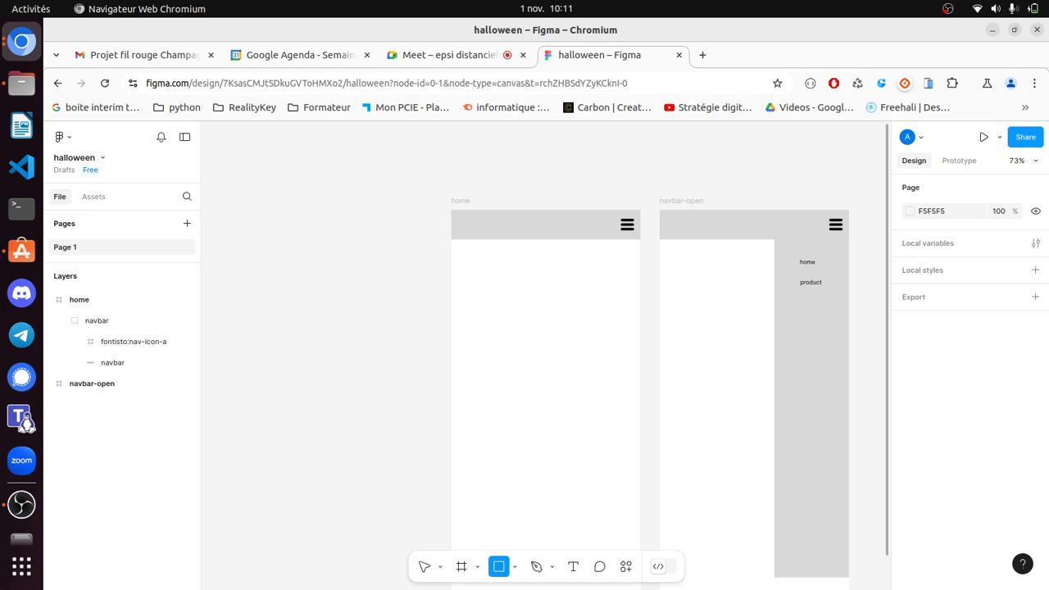
drag(450, 241, 641, 325)
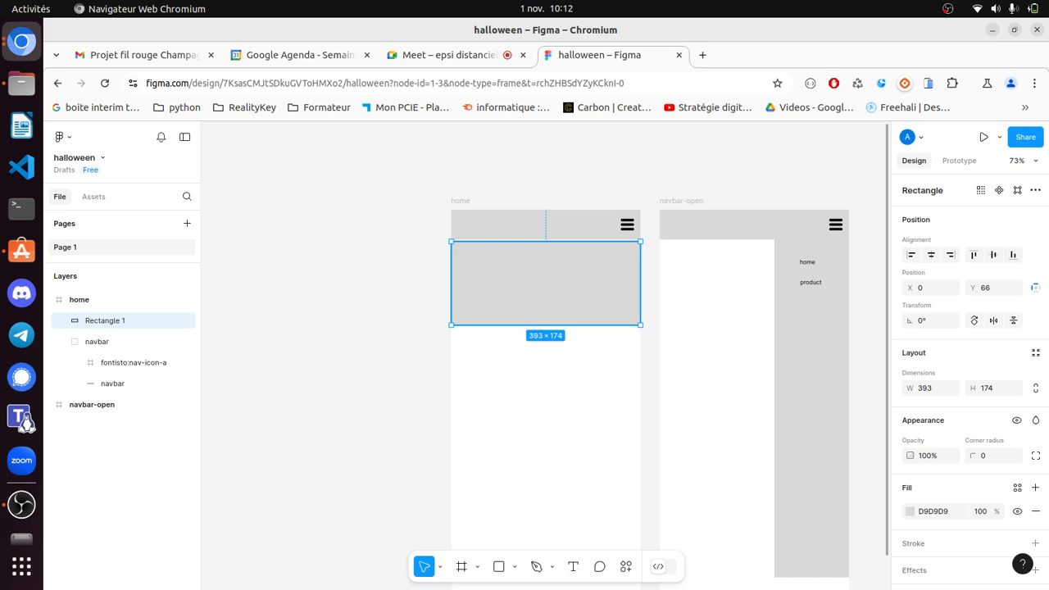
drag(546, 283, 546, 280)
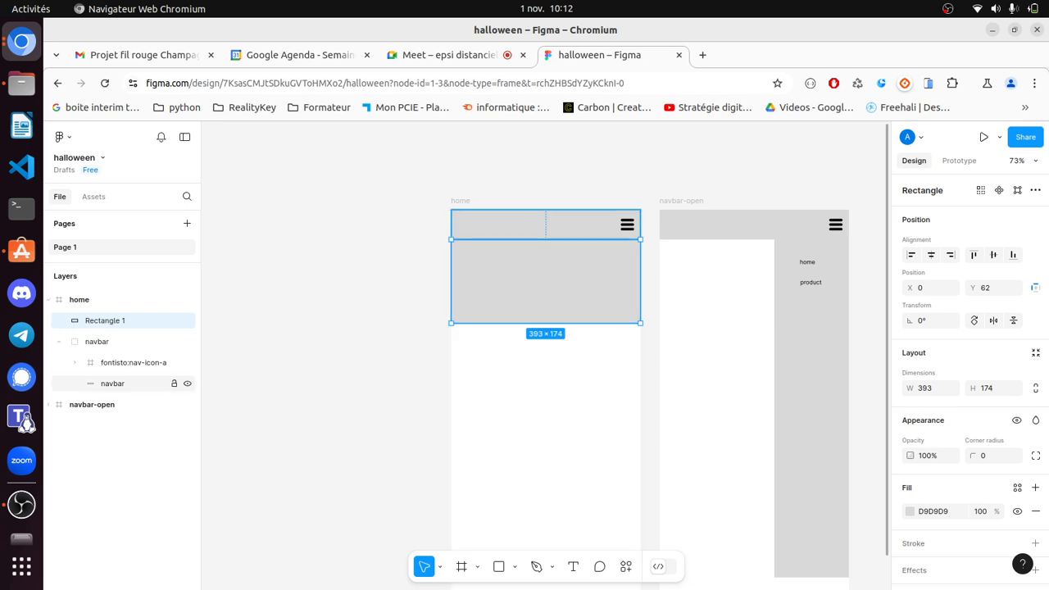
double_click(105, 320)
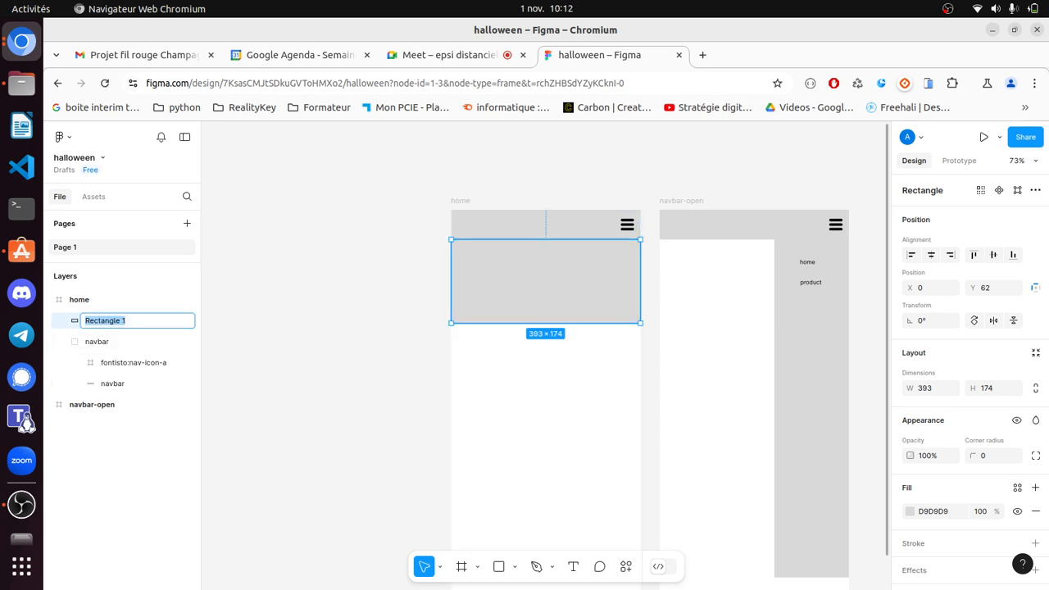
text(sslide)
click(328, 352)
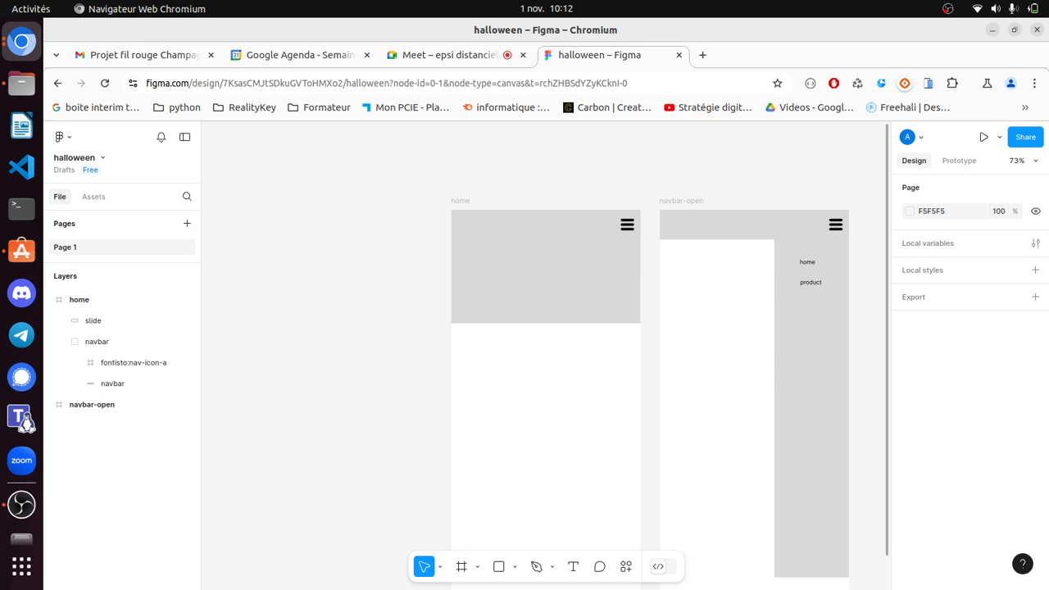
- Move the navbar layer above the slide rectangle in Layers
click(93, 321)
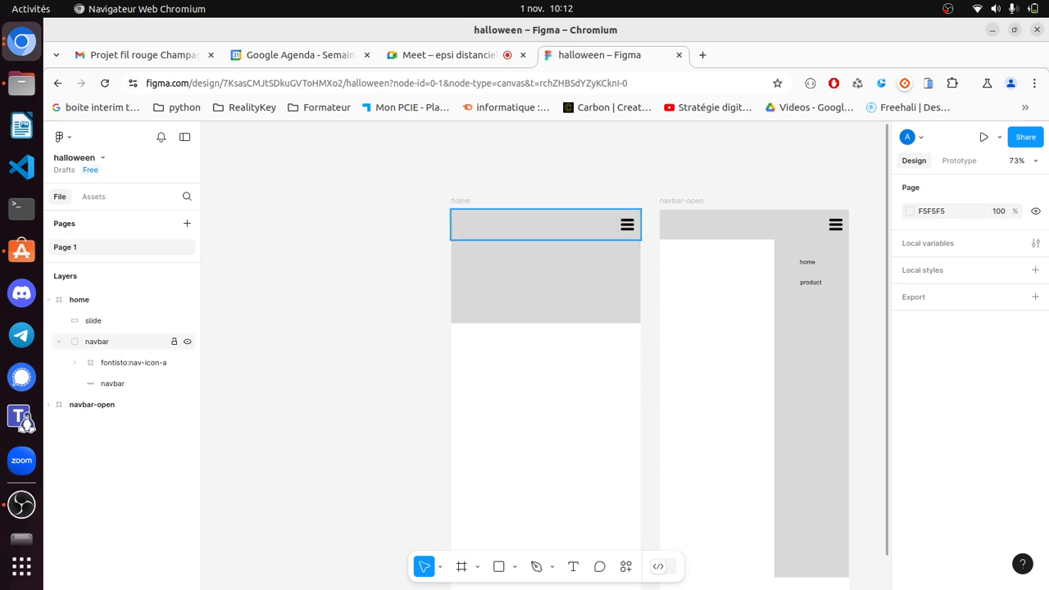
click(59, 341)
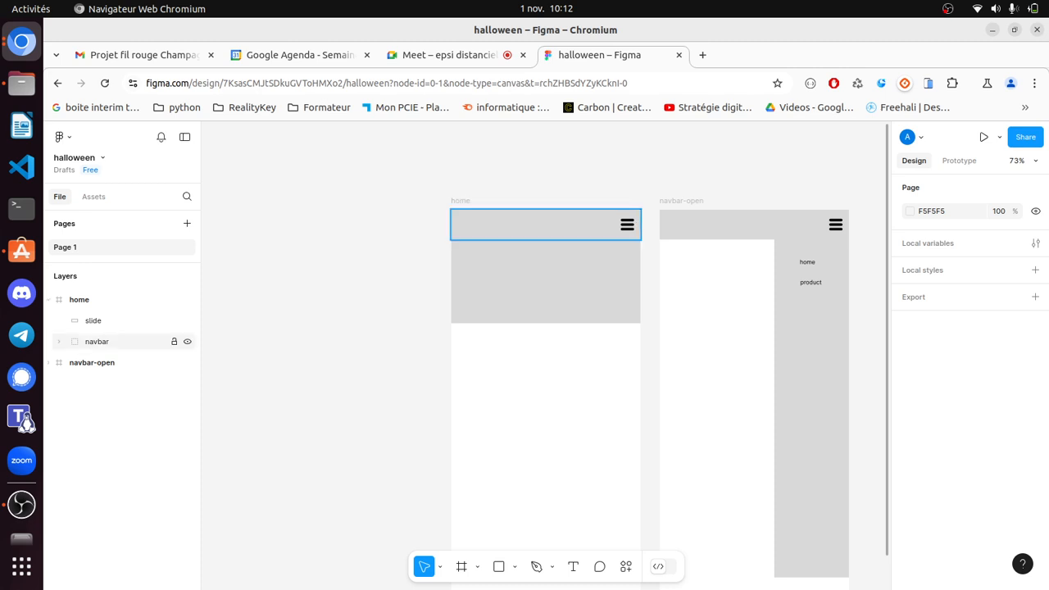
drag(96, 342, 97, 312)
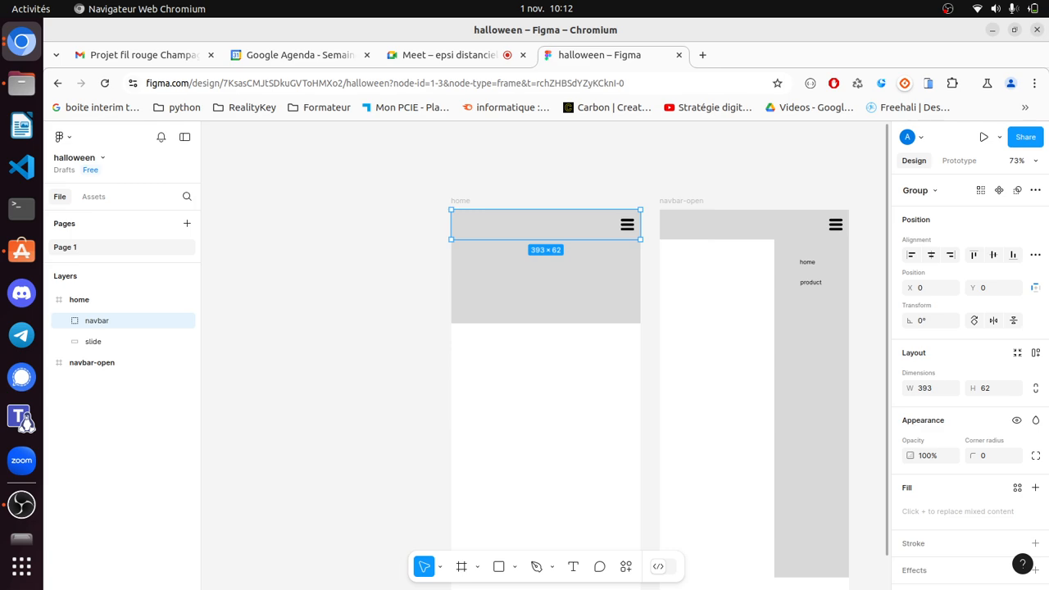
key(Escape)
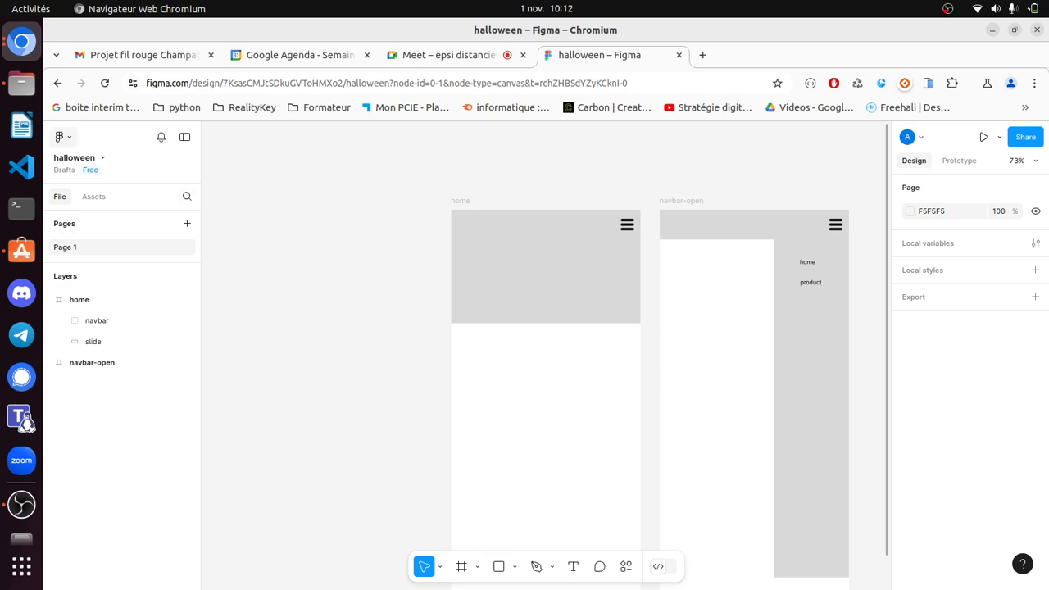
click(62, 137)
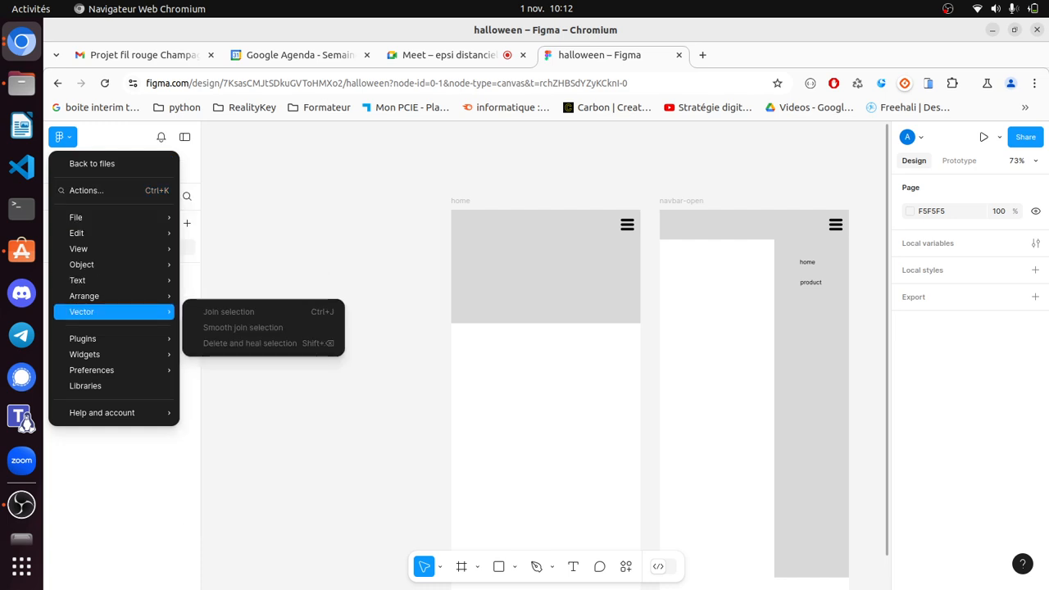
- Search Iconify for 'arrow' and place the material-symbols-light arrow-back icon beside the frames
mouse_move(82, 338)
click(229, 355)
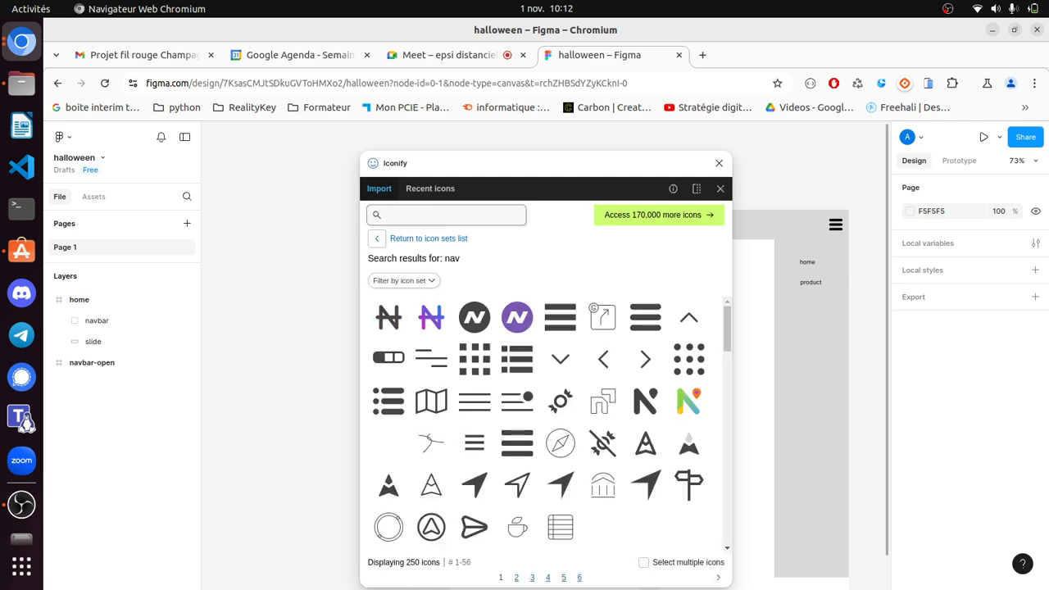
text(anrow)
key(Return)
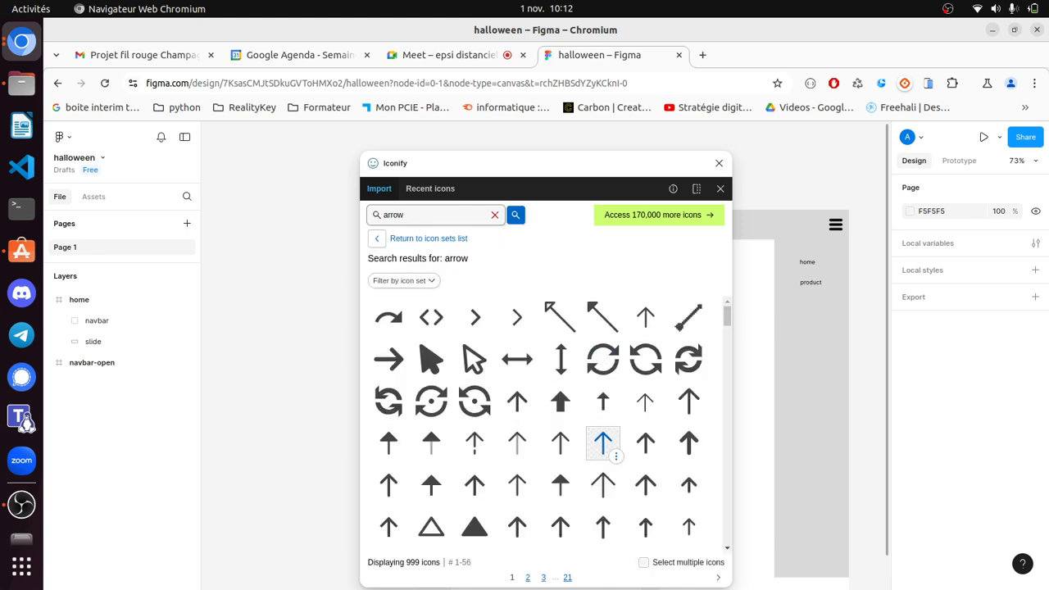
scroll(606, 449, down, 1)
scroll(606, 449, down, 3)
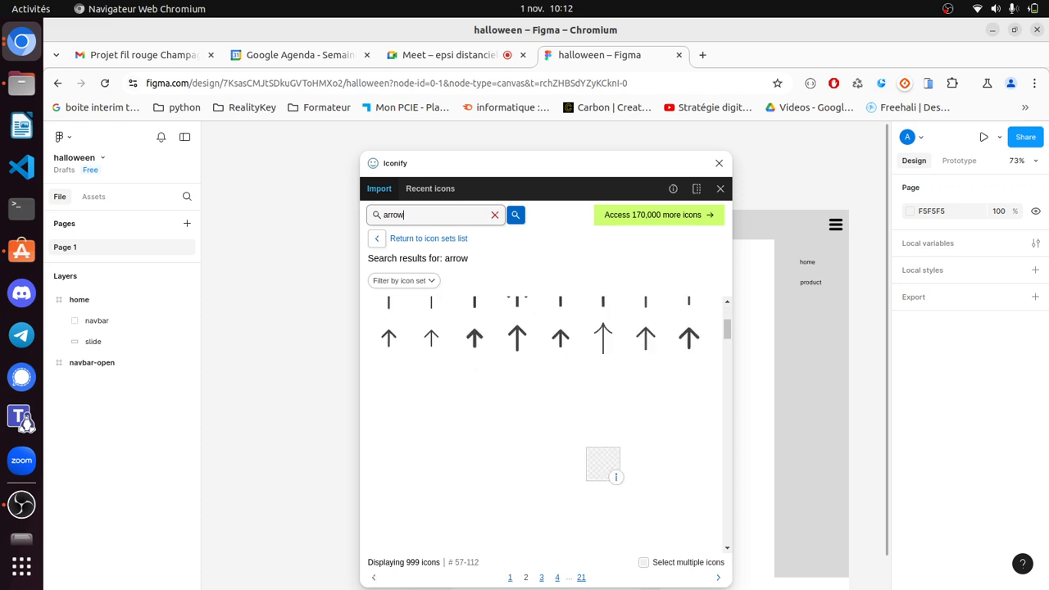
scroll(616, 472, down, 5)
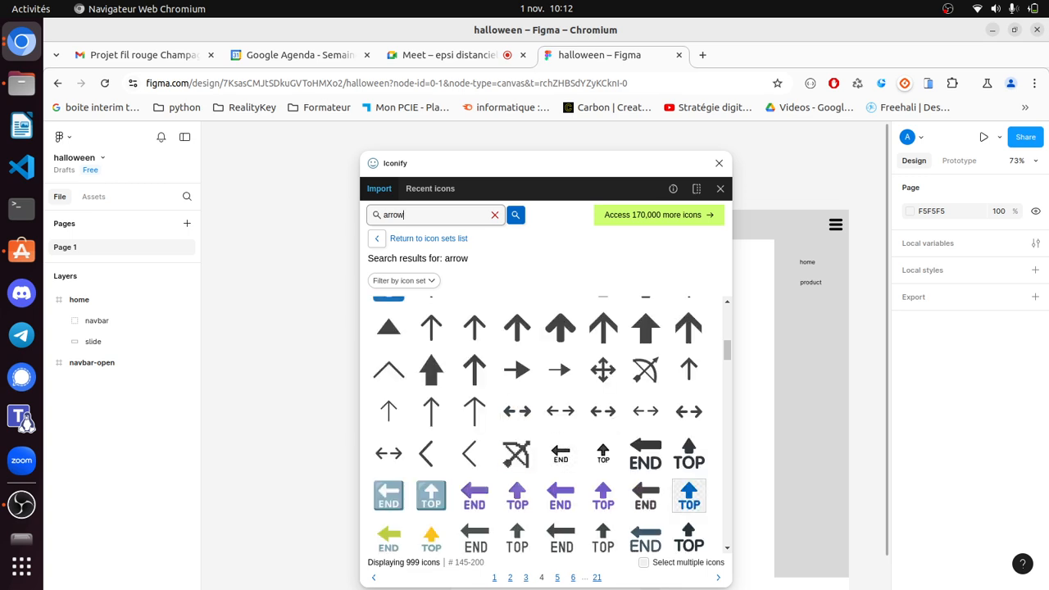
scroll(690, 491, down, 3)
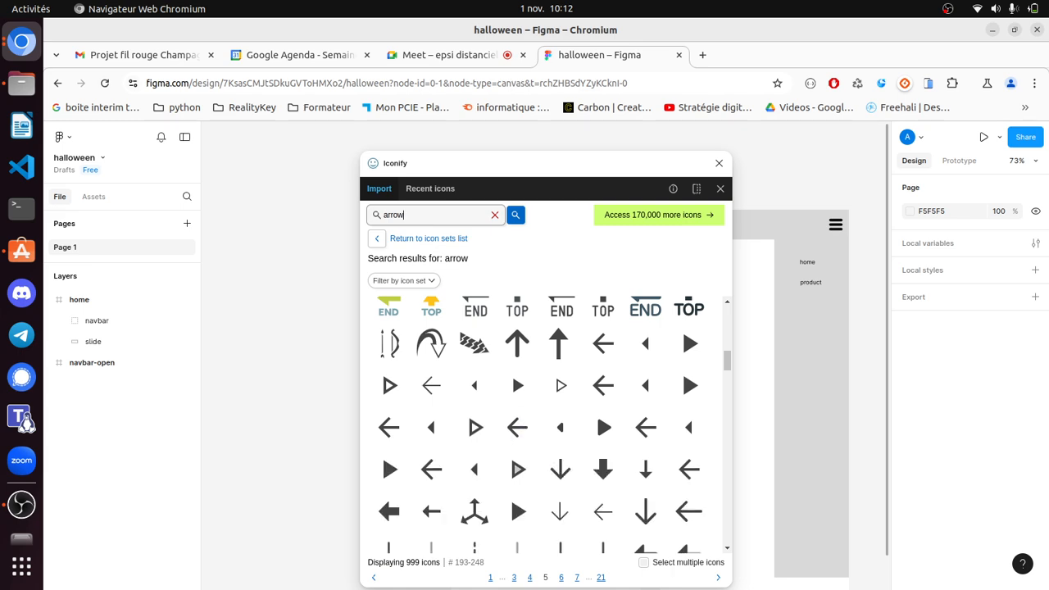
click(431, 386)
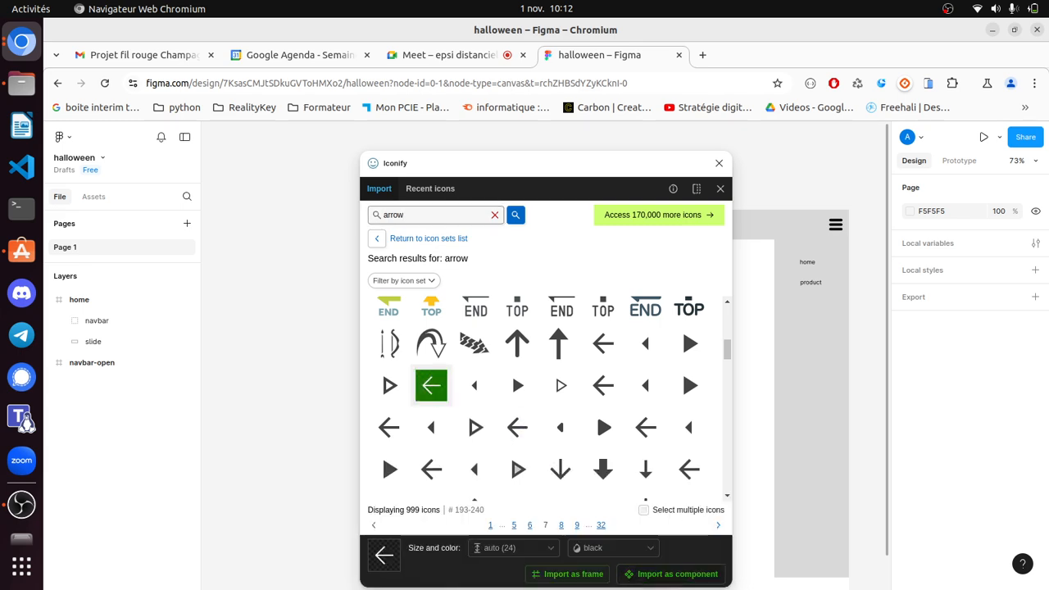
drag(431, 385, 279, 414)
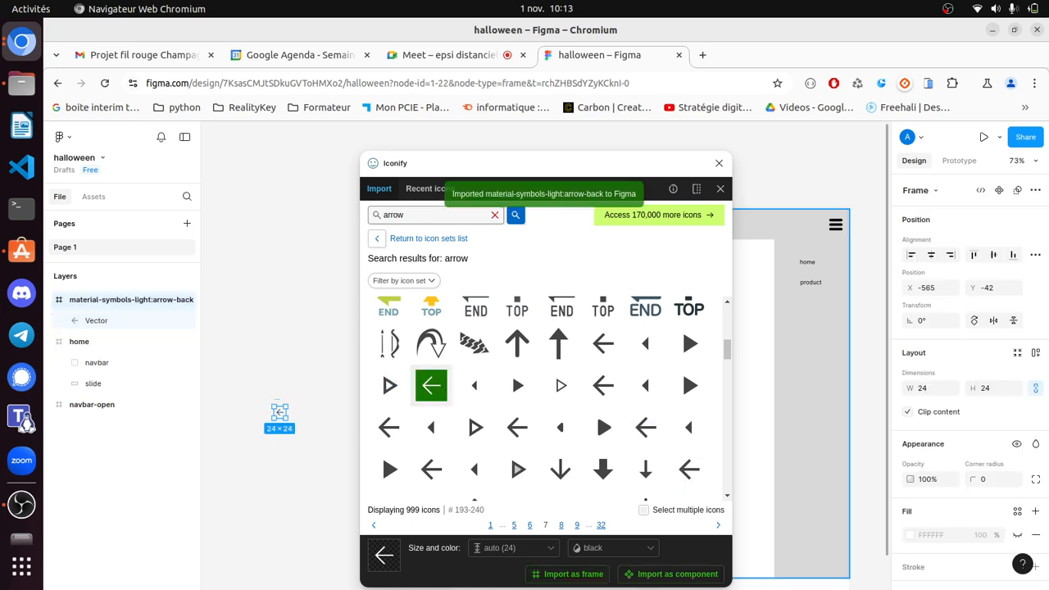
click(719, 163)
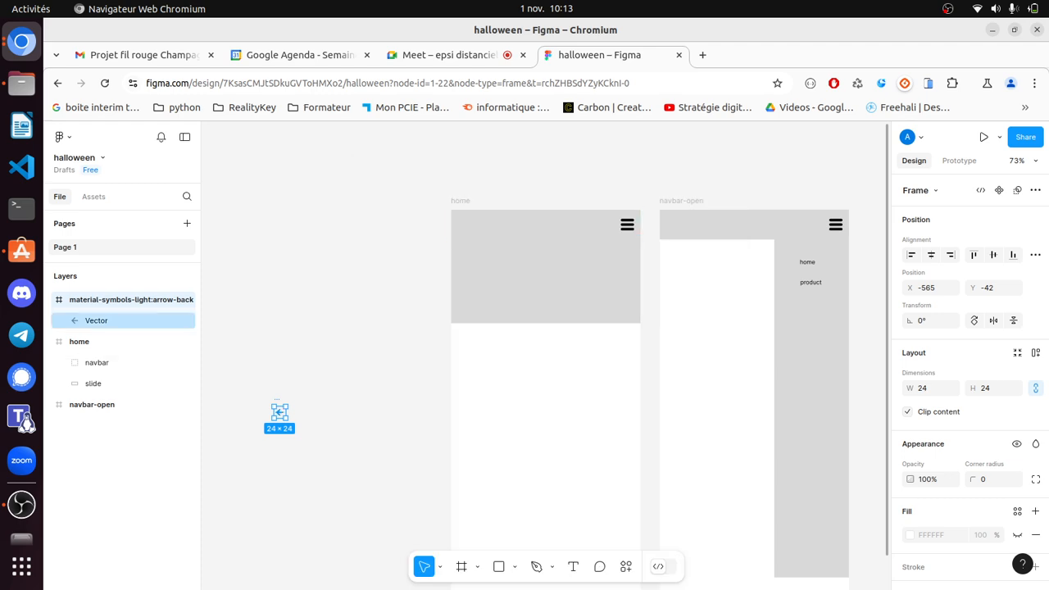
- Move the arrow icon onto the left edge of the slide
drag(279, 412, 462, 281)
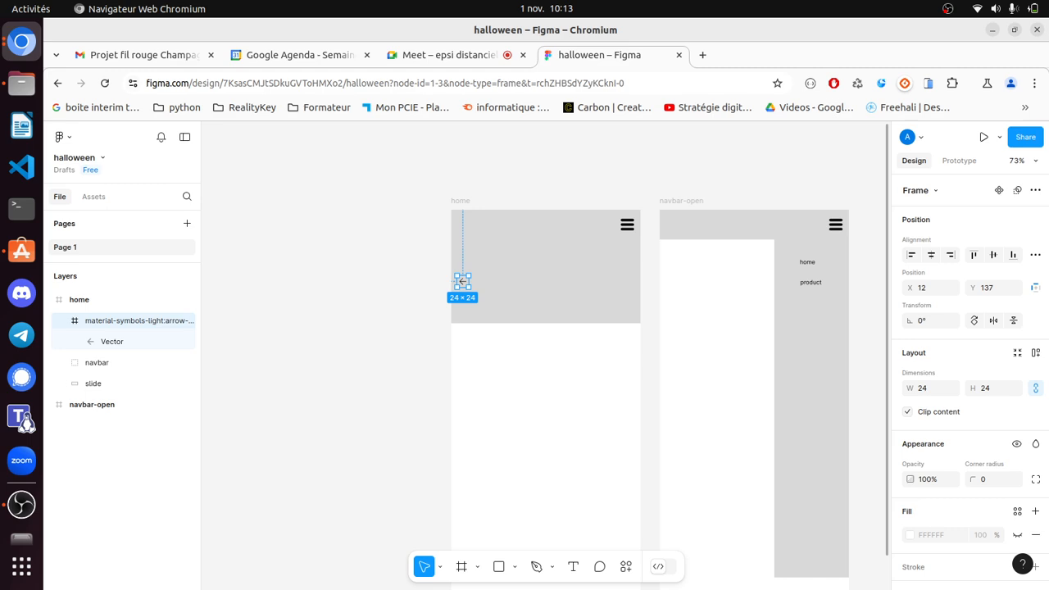
click(414, 282)
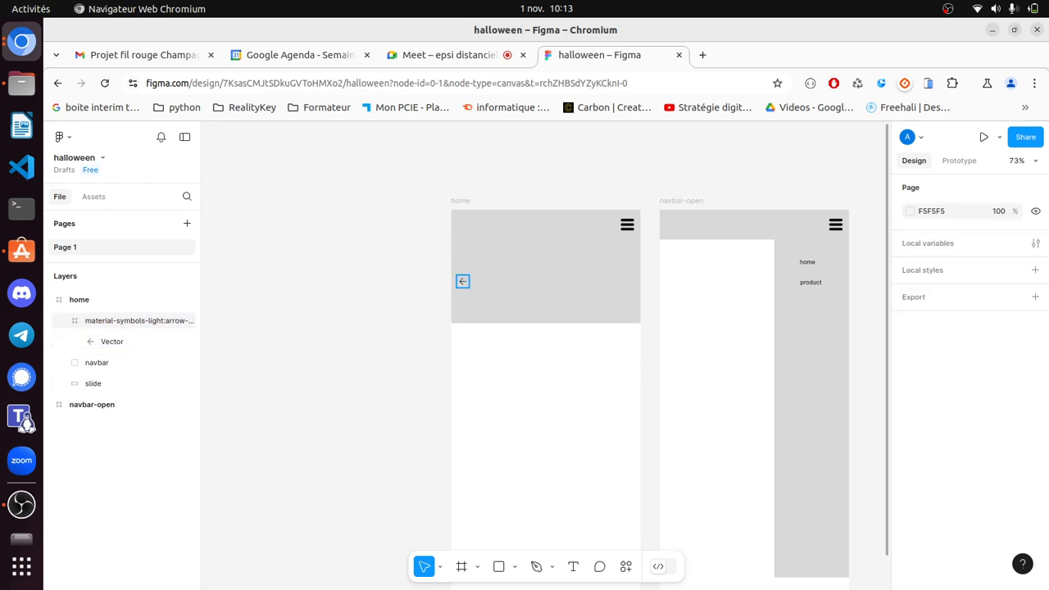
click(463, 281)
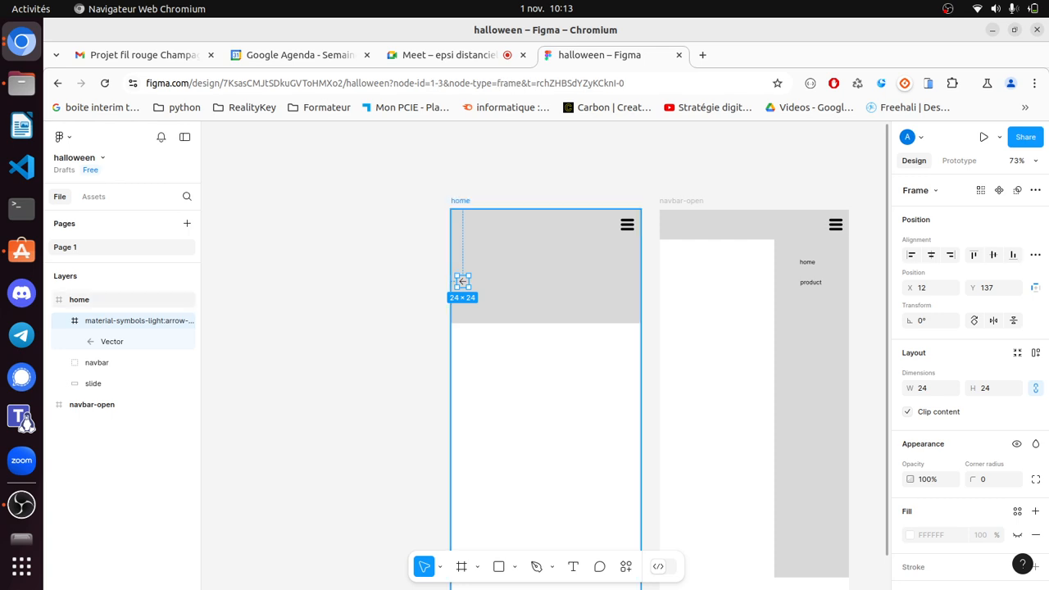
click(414, 283)
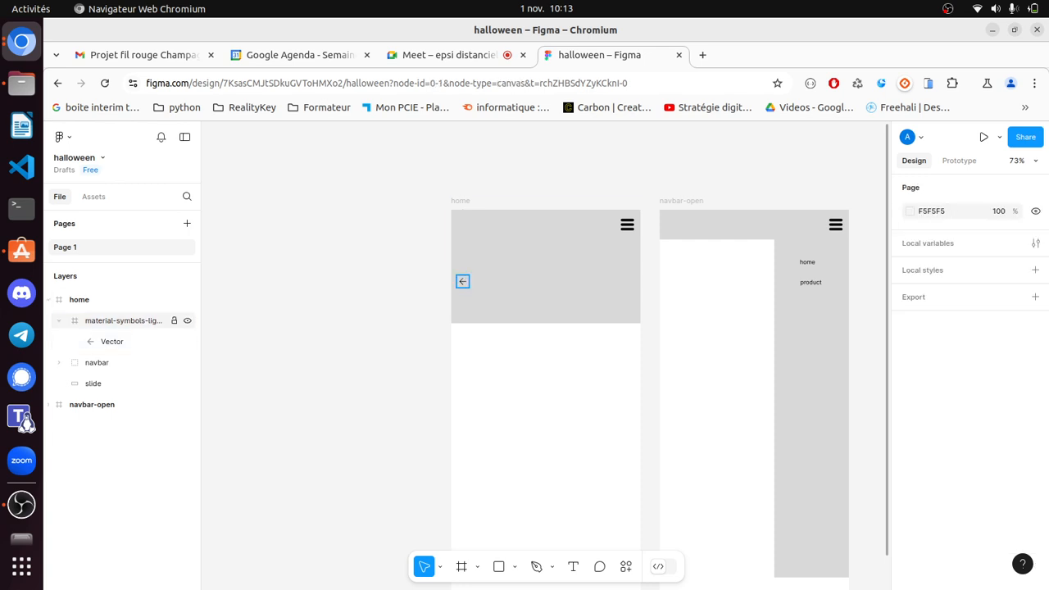
click(463, 281)
key(Escape)
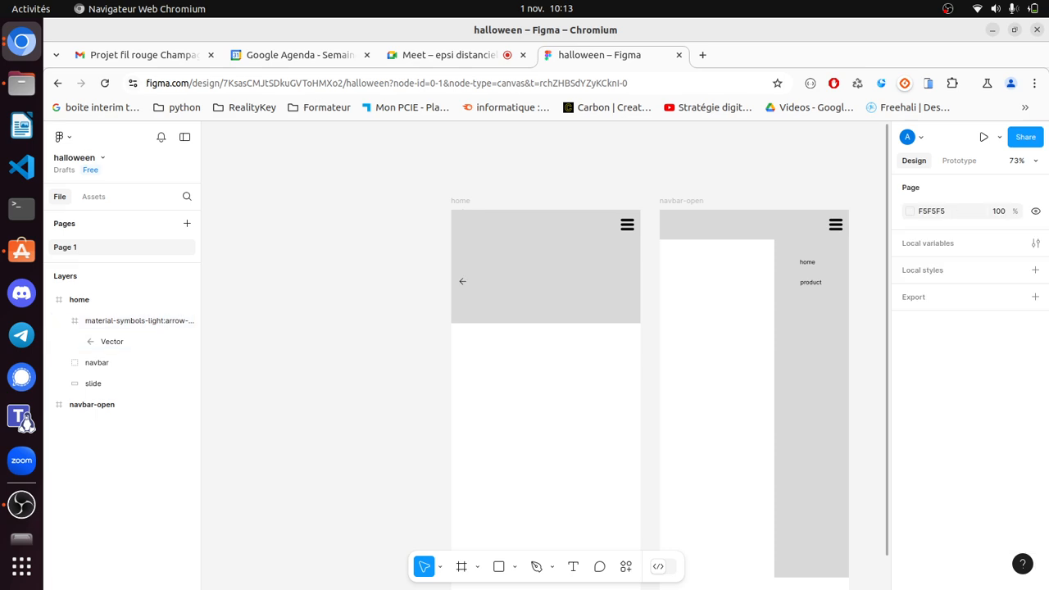
- Paste a copy on the slide's right side and rotate it to point right
key(ctrl+v)
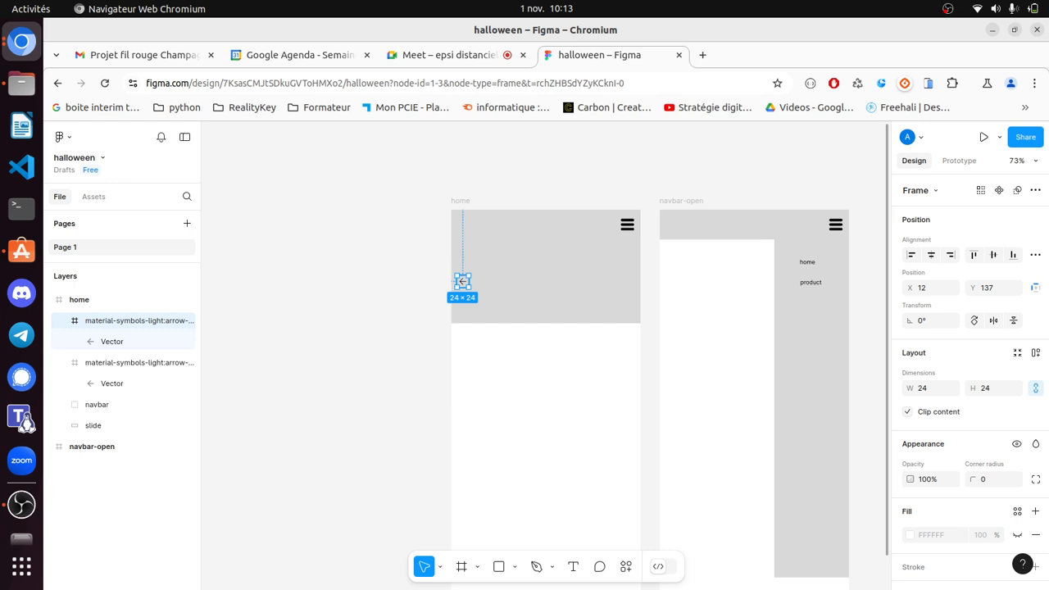
drag(463, 281, 620, 281)
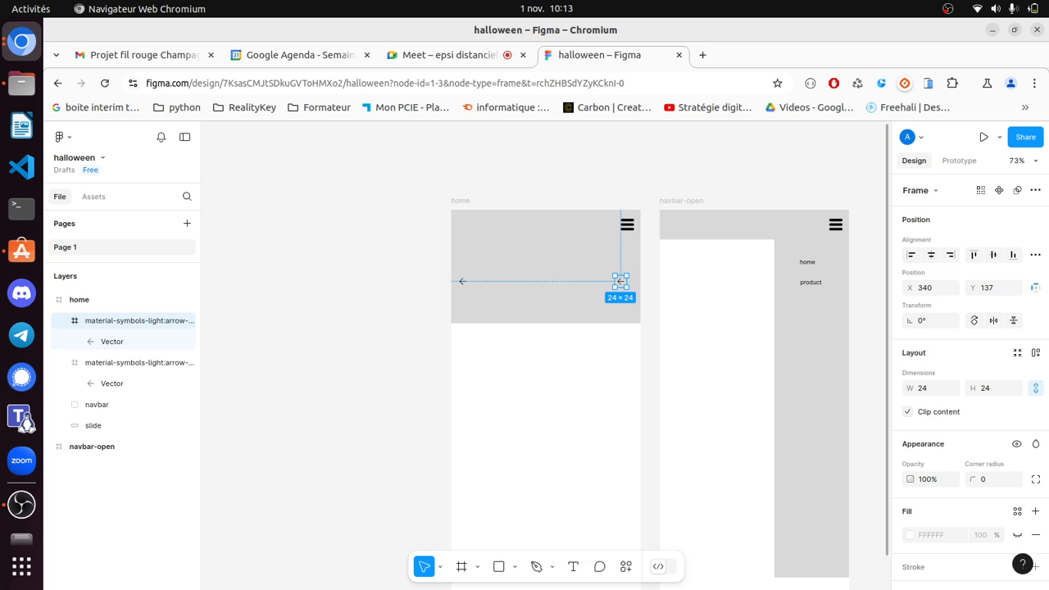
drag(632, 292, 608, 270)
key(Escape)
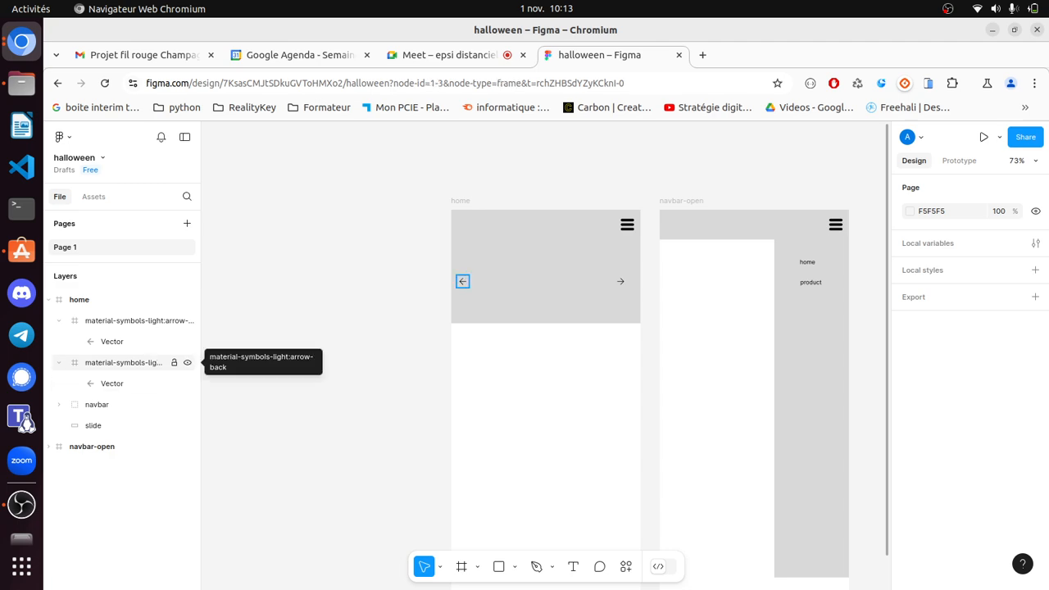
click(123, 362)
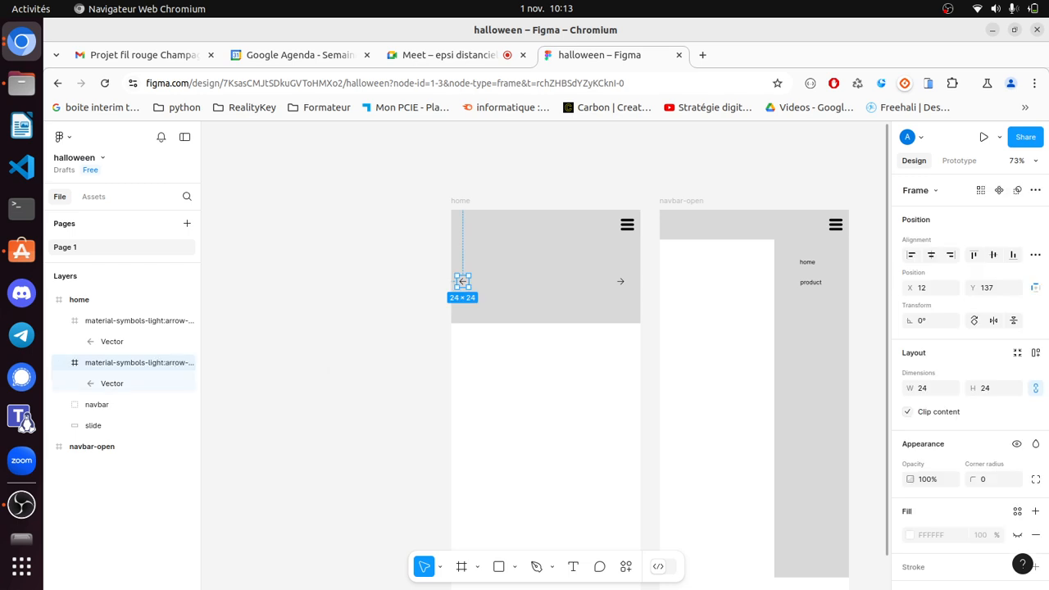
- Group both arrows with the slide rectangle as 'slide', placed below navbar
shift+click(132, 320)
shift+click(123, 426)
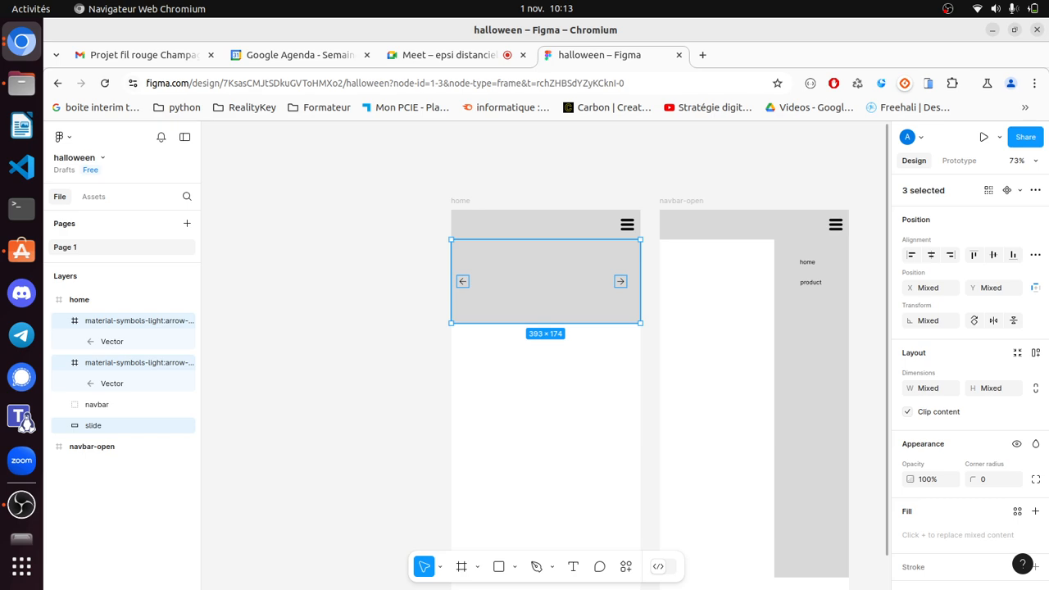
key(ctrl+g)
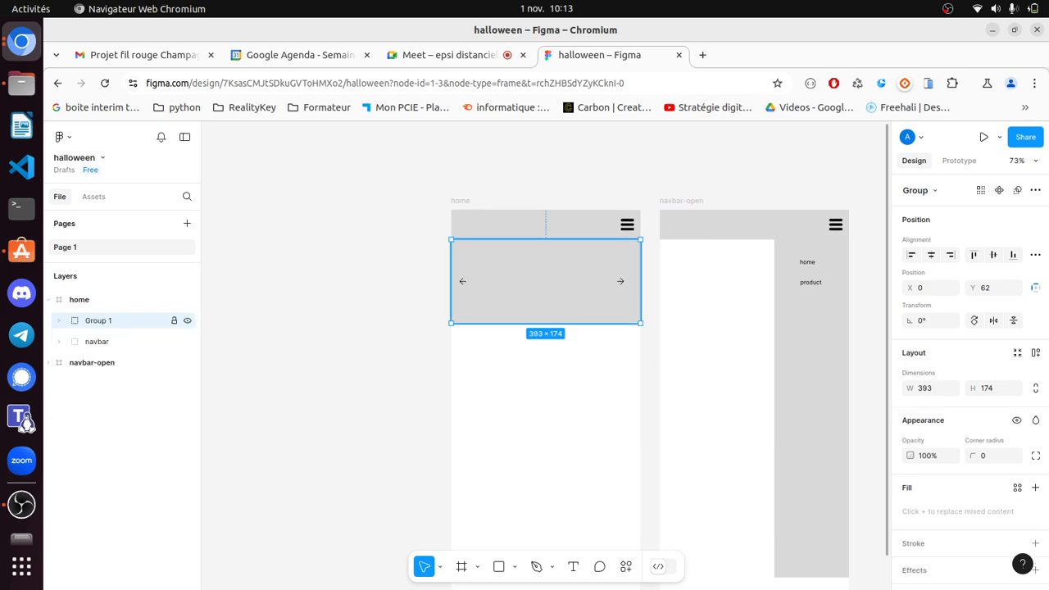
key(ctrl+r)
text(slide)
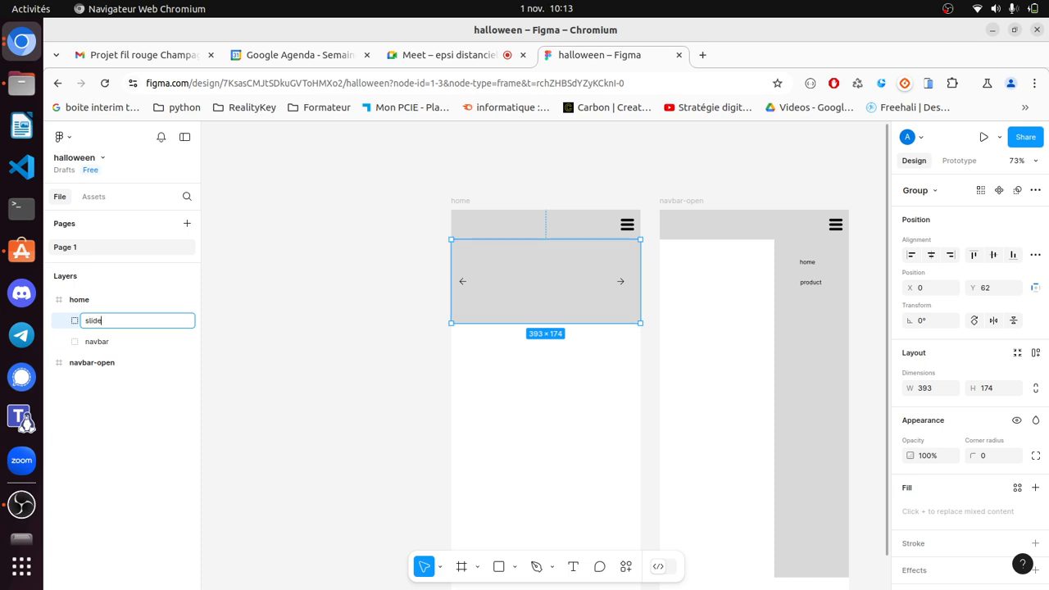
click(328, 348)
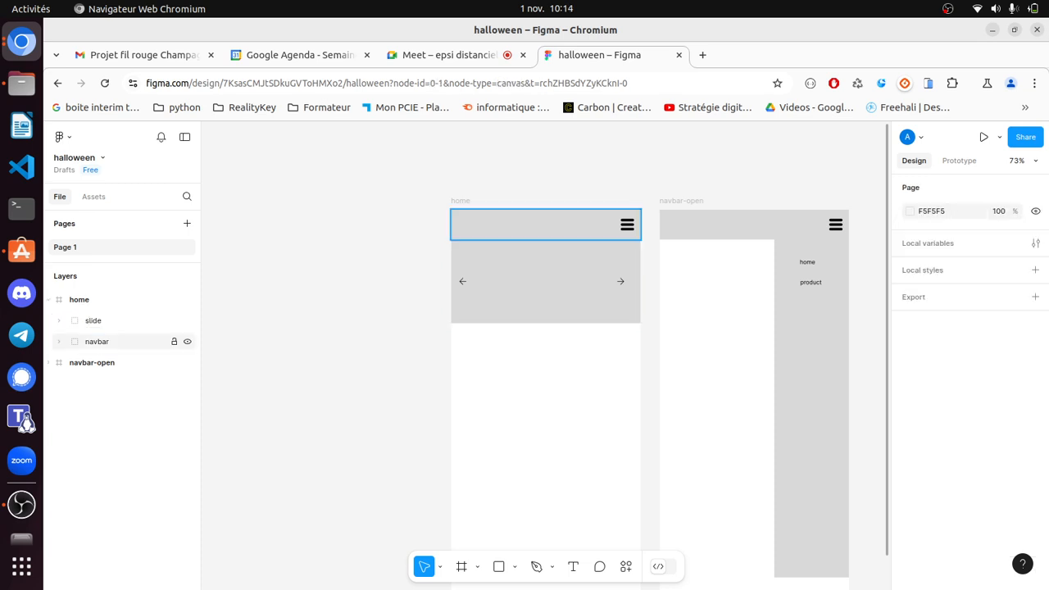
drag(94, 321, 95, 351)
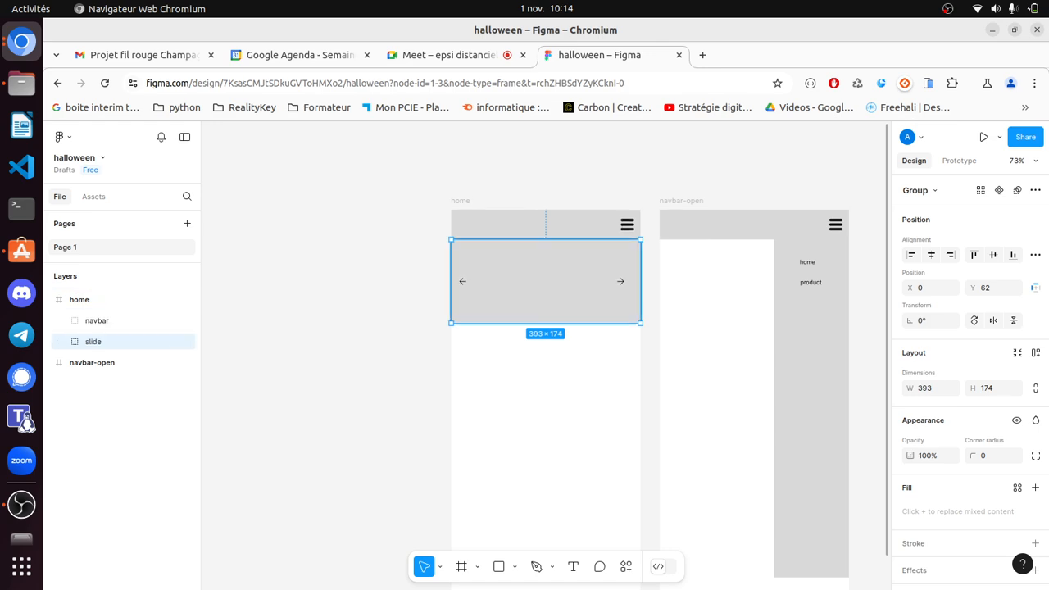
- Change the slide's grey fill to red BC2929
scroll(967, 377, down, 3)
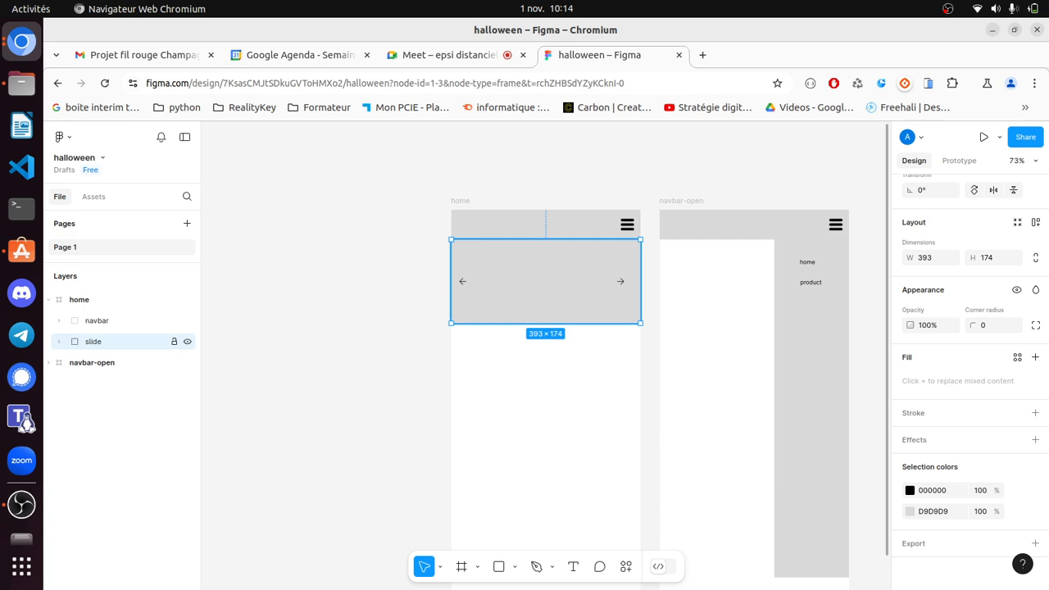
click(933, 511)
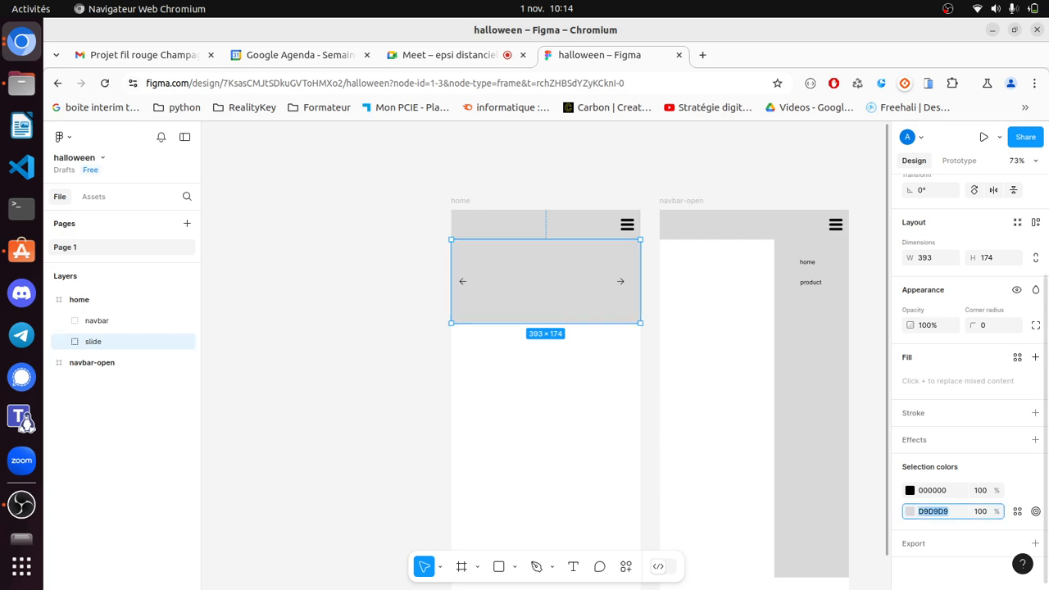
click(910, 511)
click(858, 300)
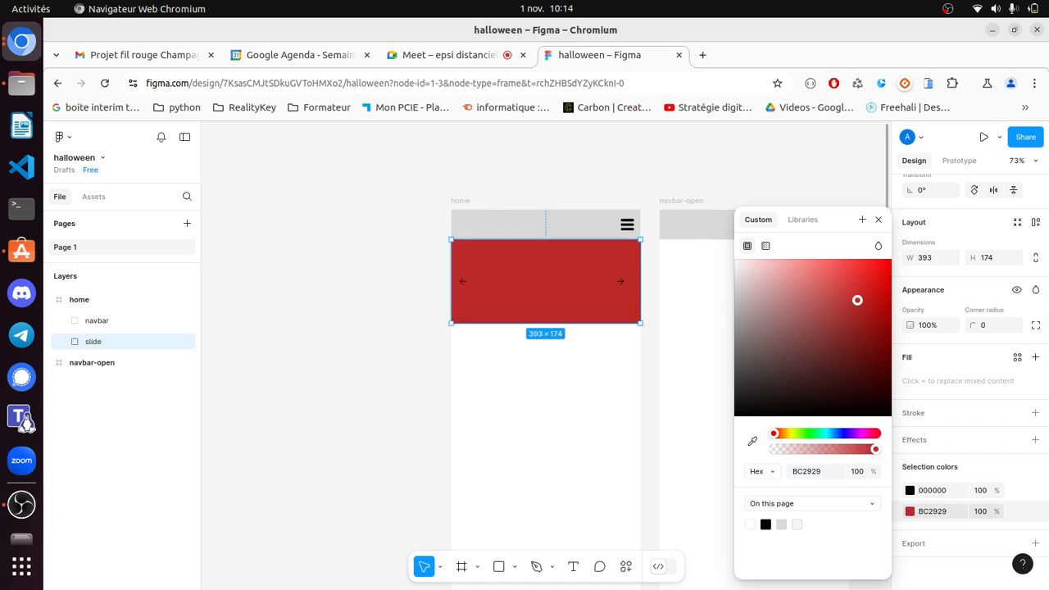
click(544, 402)
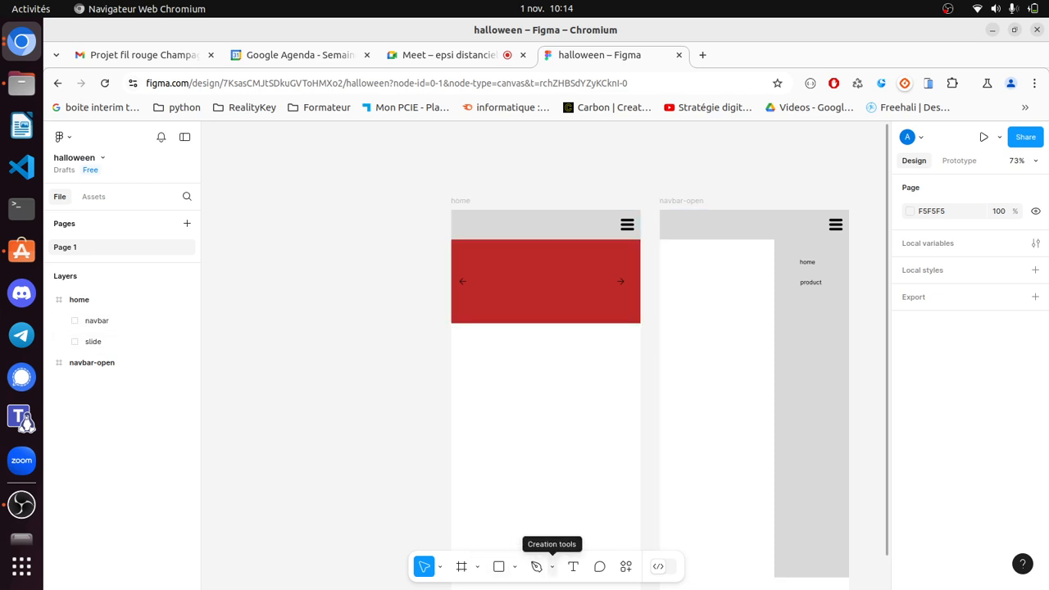
key(r)
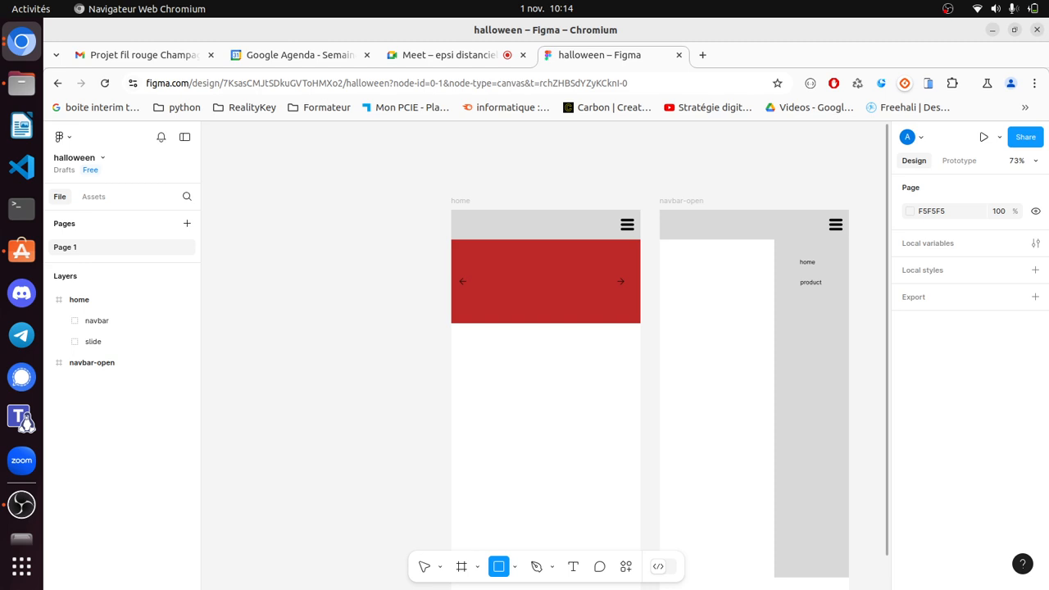
- Draw a grey rectangle below the slide and duplicate it into an evenly spaced row of three
mouse_move(460, 355)
mouse_down()
mouse_move(520, 418)
mouse_move(510, 428)
mouse_up()
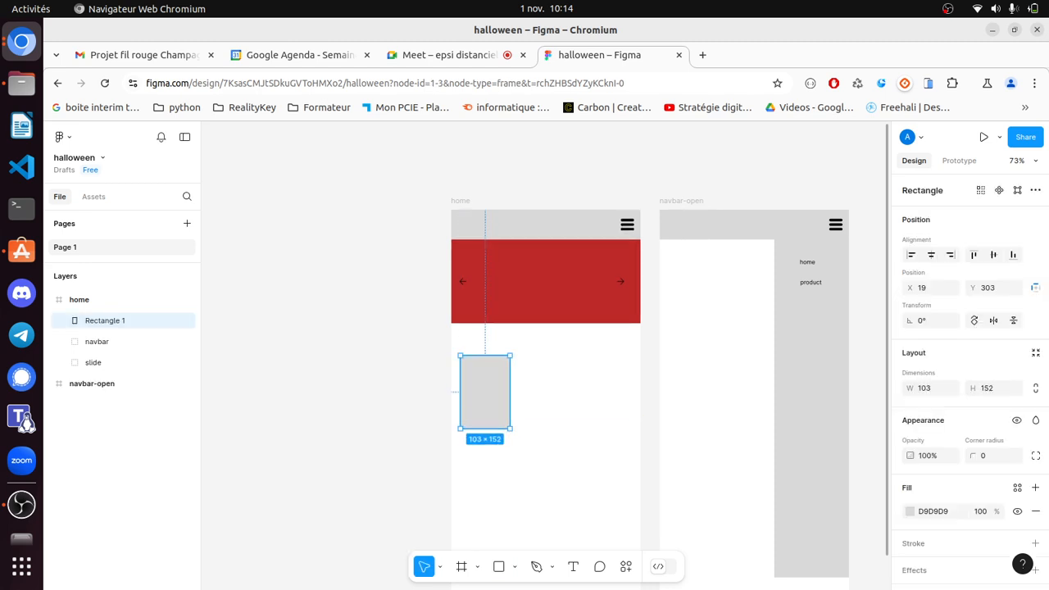
key(Escape)
click(485, 392)
key(Escape)
key(ctrl+v)
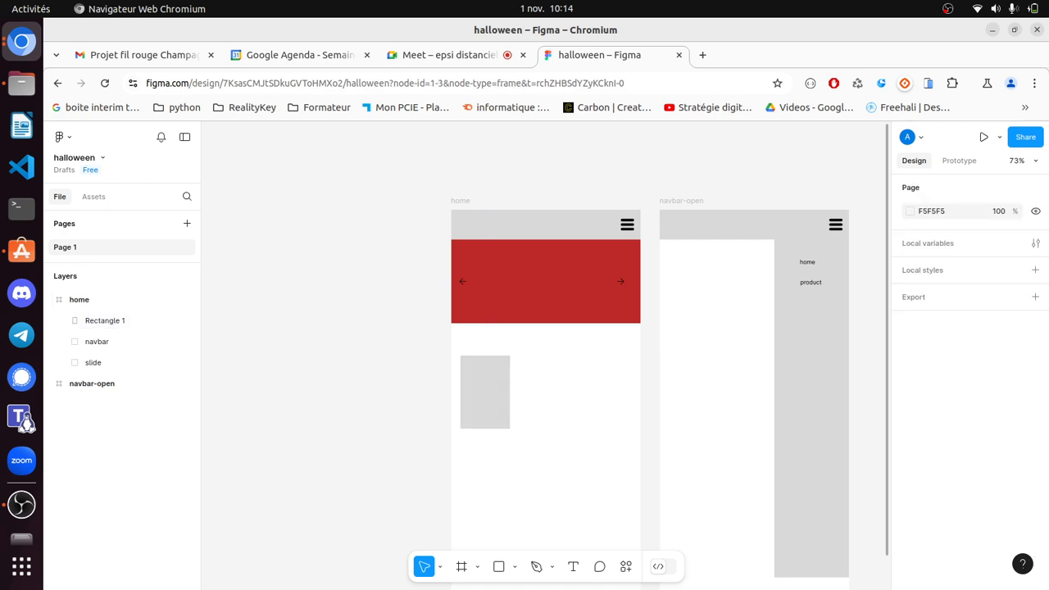
drag(485, 392, 609, 392)
click(547, 471)
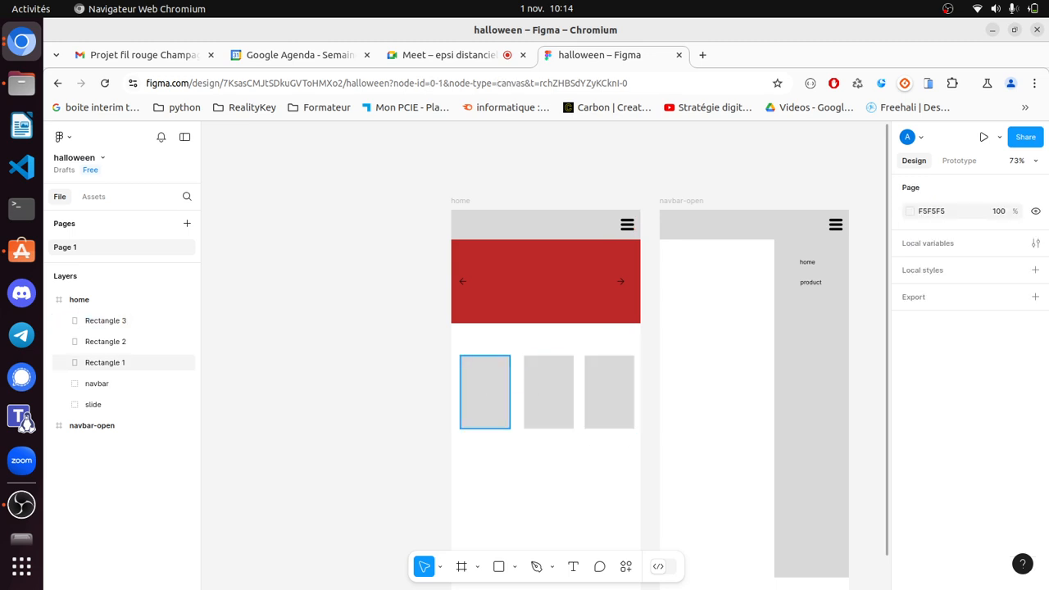
click(484, 392)
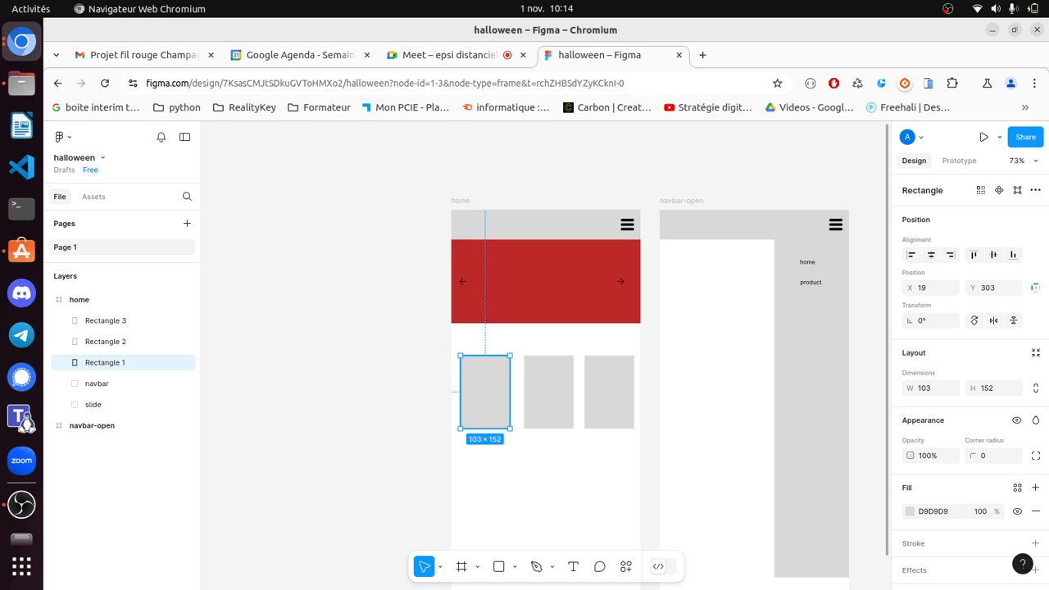
drag(484, 392, 480, 392)
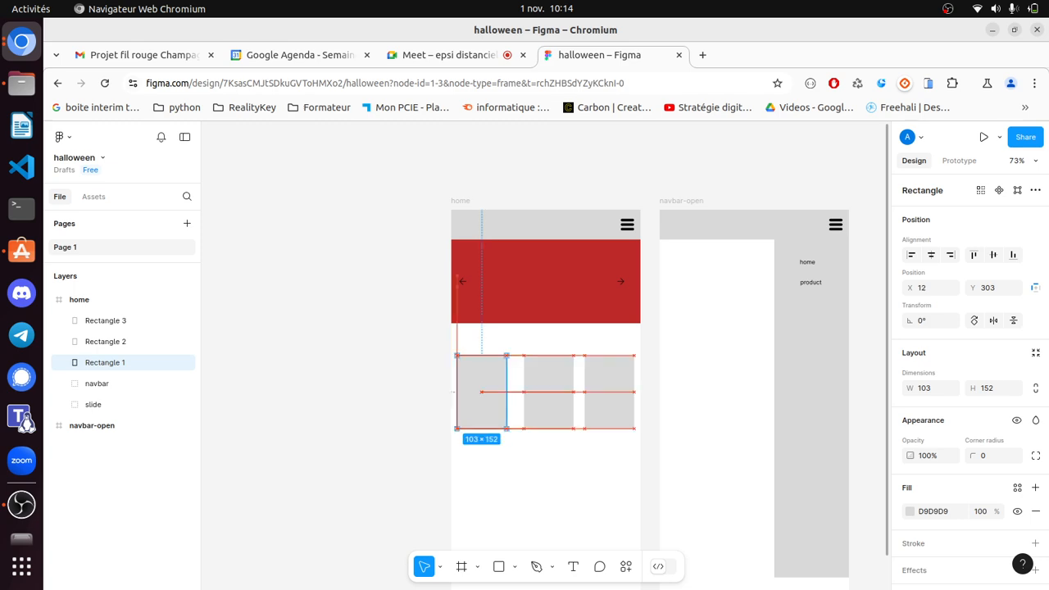
click(548, 392)
drag(548, 392, 545, 392)
key(Escape)
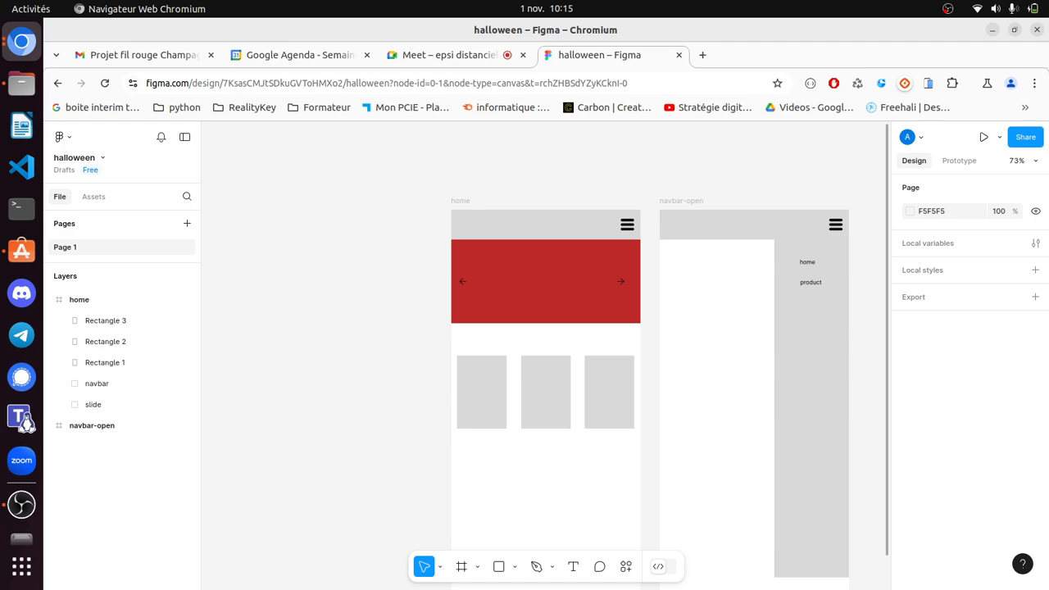
- Duplicate each of the three rectangles downward to form a second row of 103 × 152 placeholders
scroll(545, 369, down, 2)
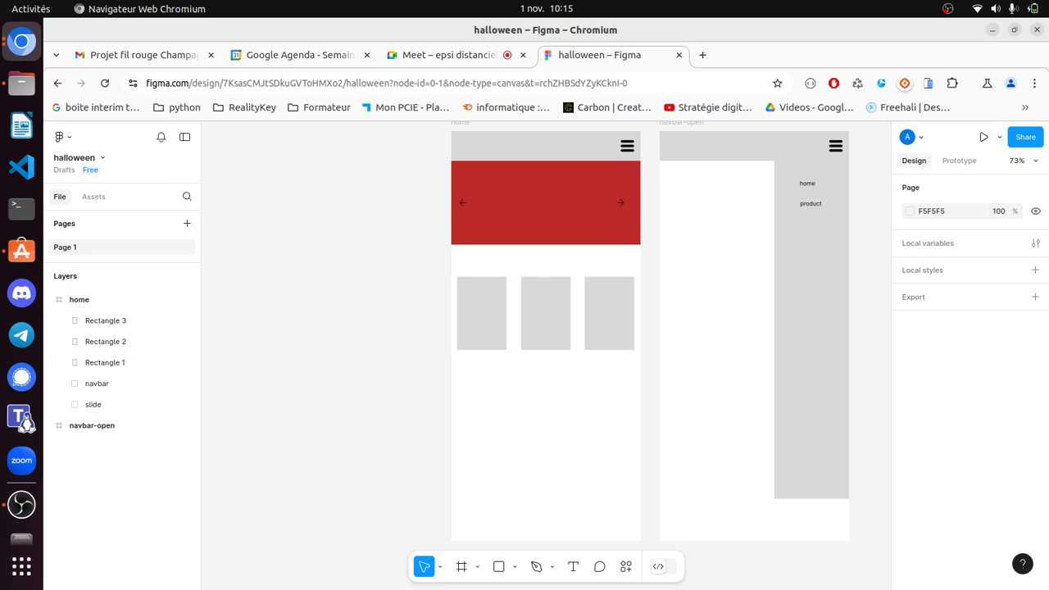
drag(482, 314, 482, 409)
click(546, 314)
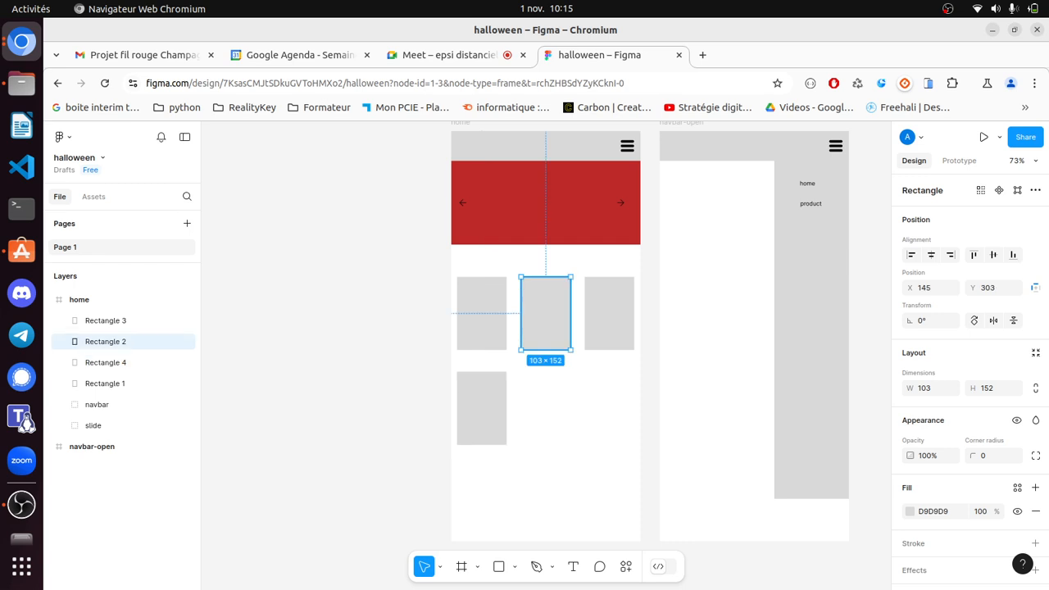
drag(546, 313, 545, 414)
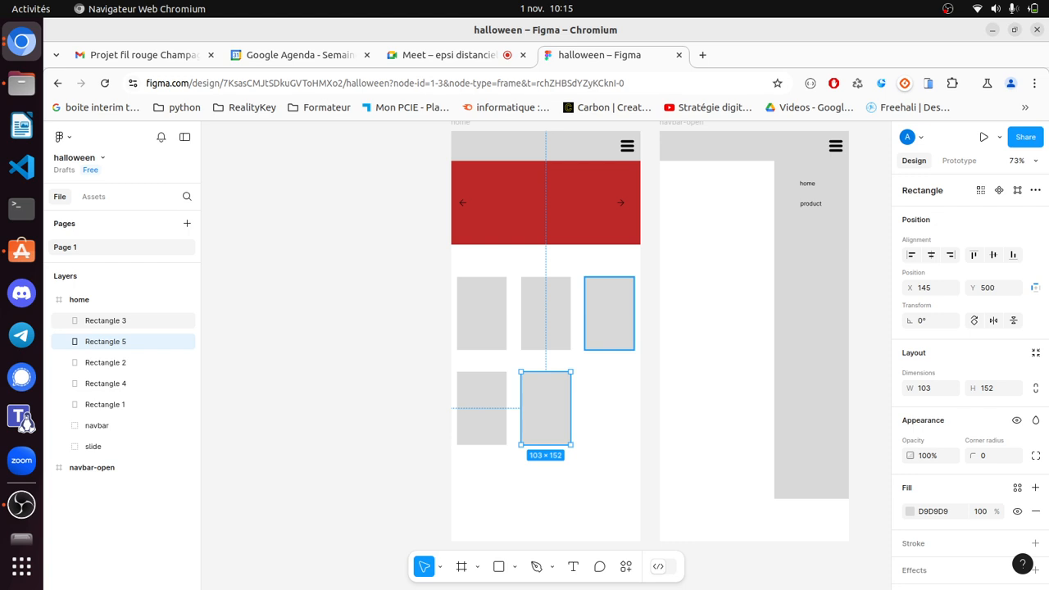
click(608, 313)
drag(609, 277, 609, 233)
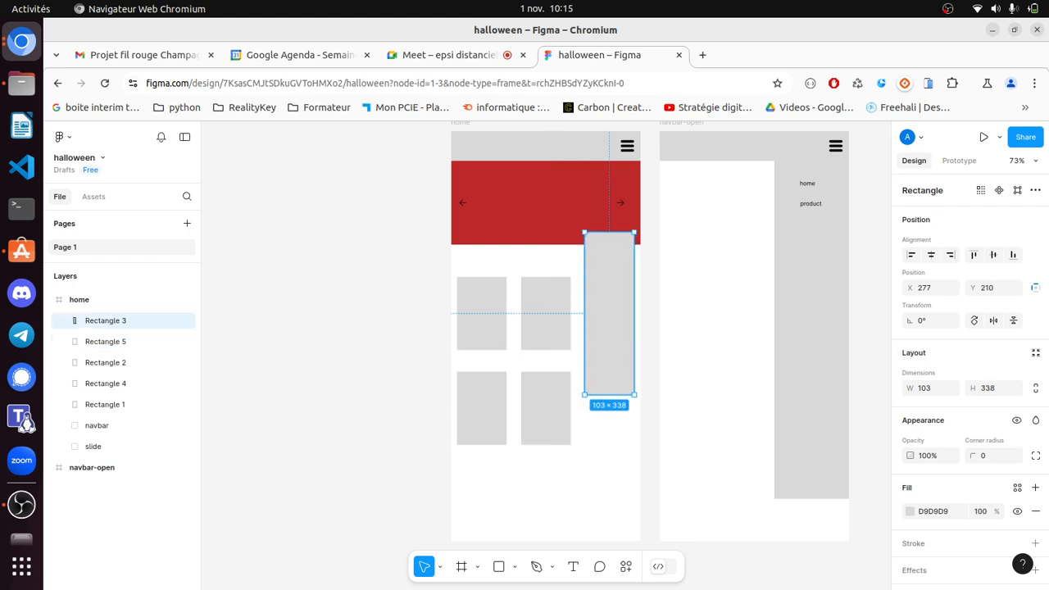
key(ctrl+z)
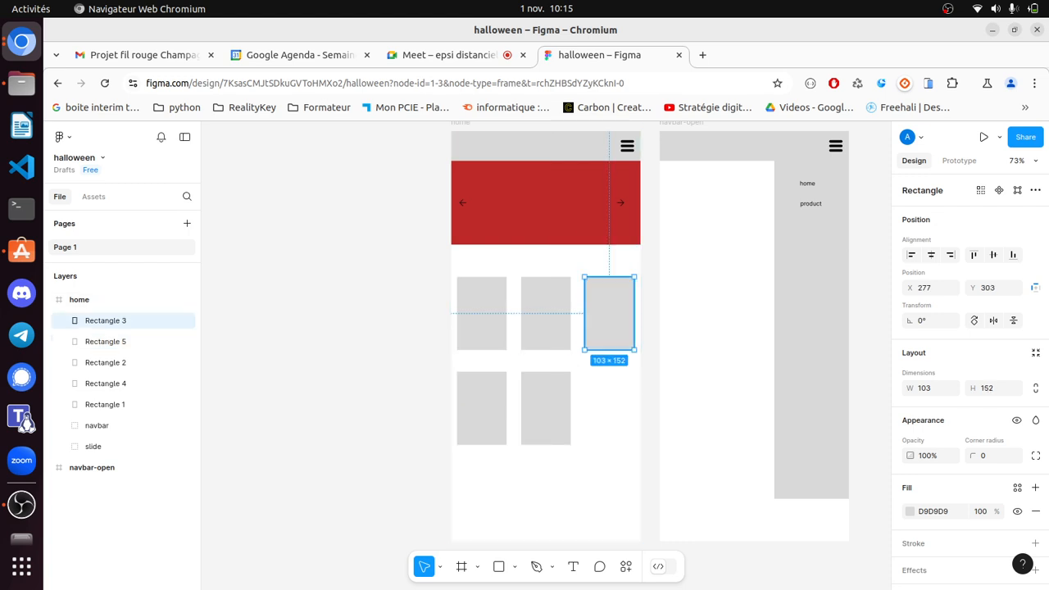
drag(609, 313, 609, 407)
key(Escape)
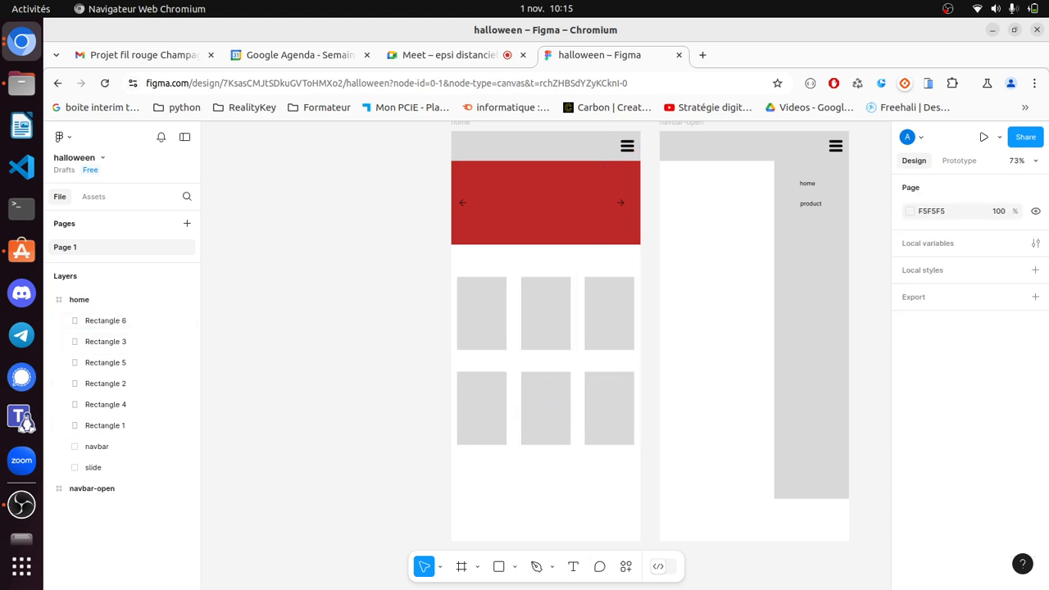
click(573, 567)
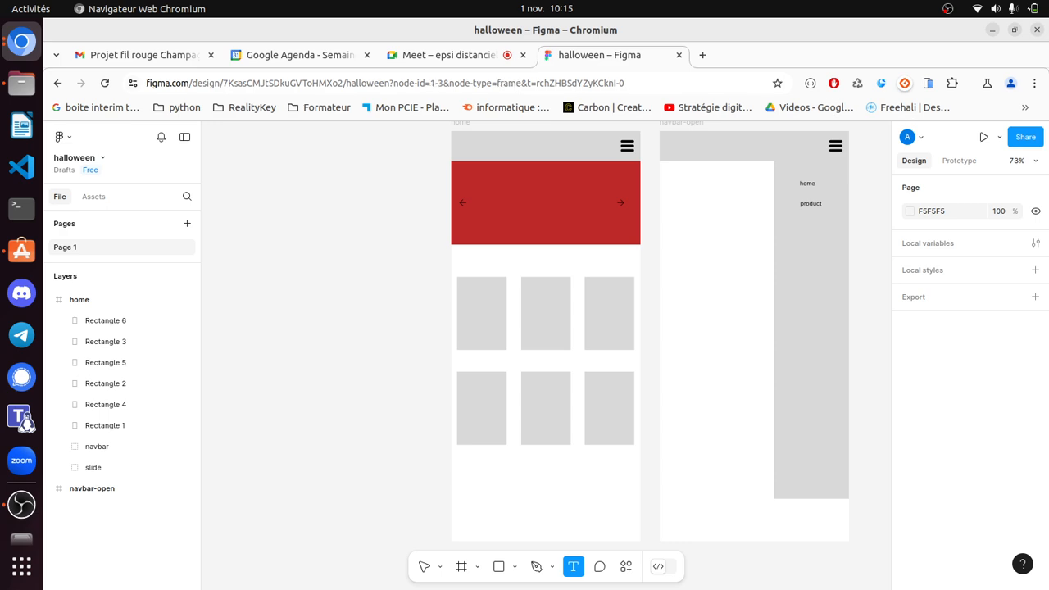
- Add a horizontally centred 'Costume' heading above the grid, then begin renaming the bottom-right rectangle
click(515, 259)
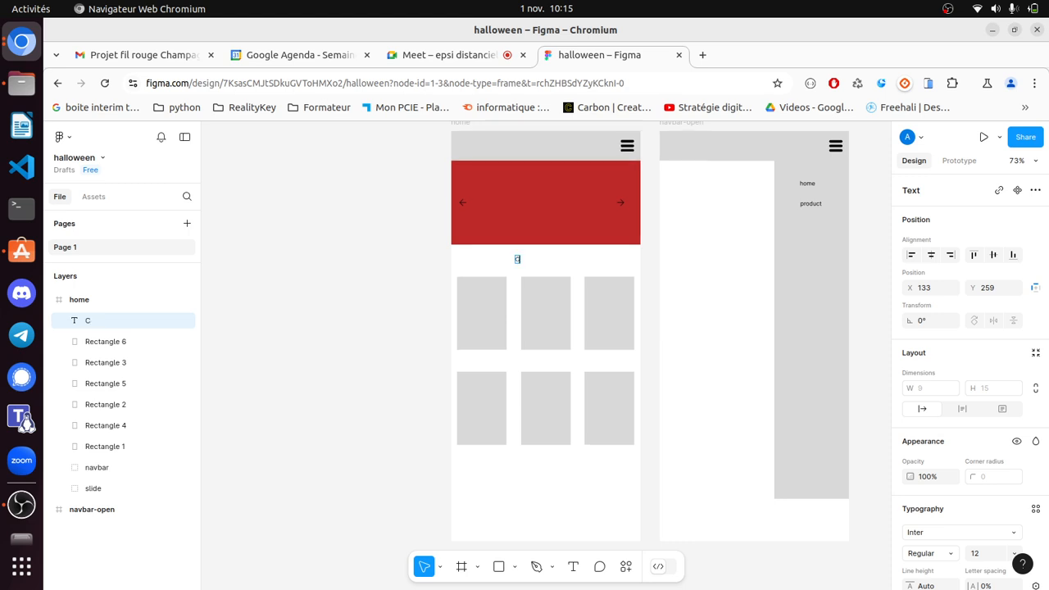
text(Costume)
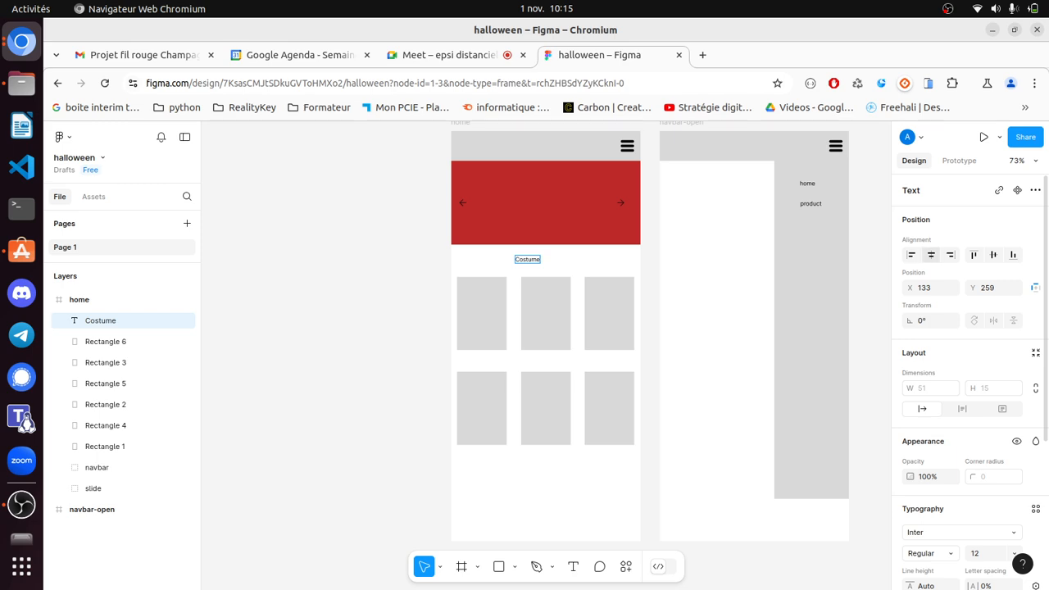
click(930, 255)
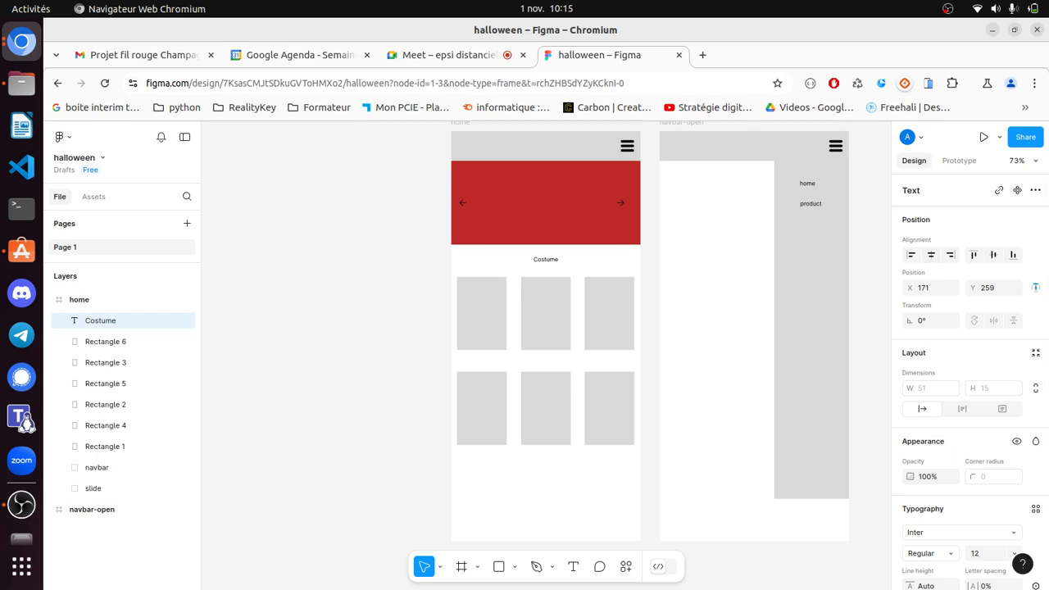
click(609, 409)
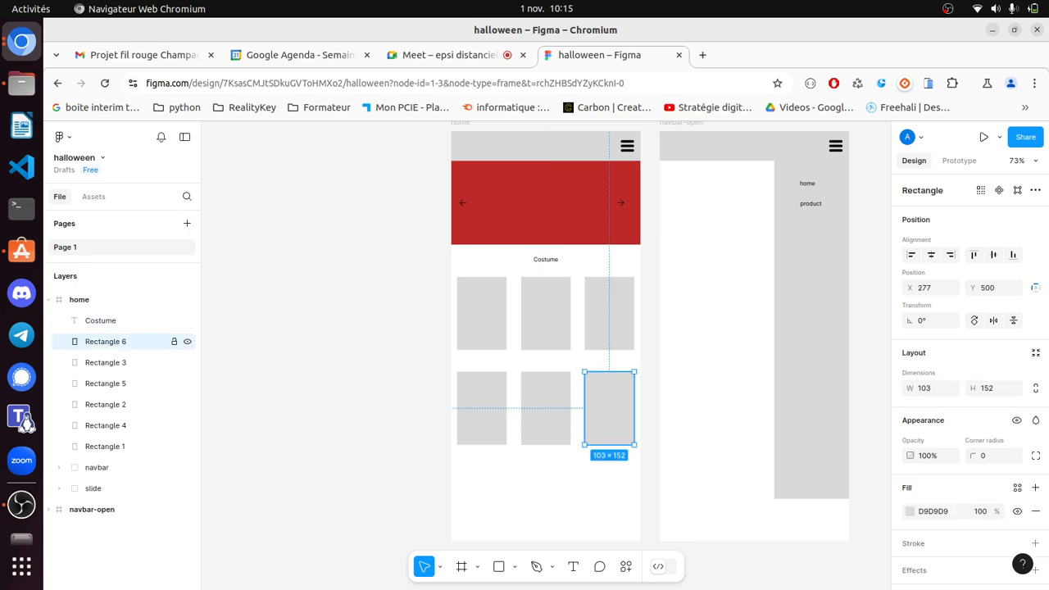
key(ctrl+r)
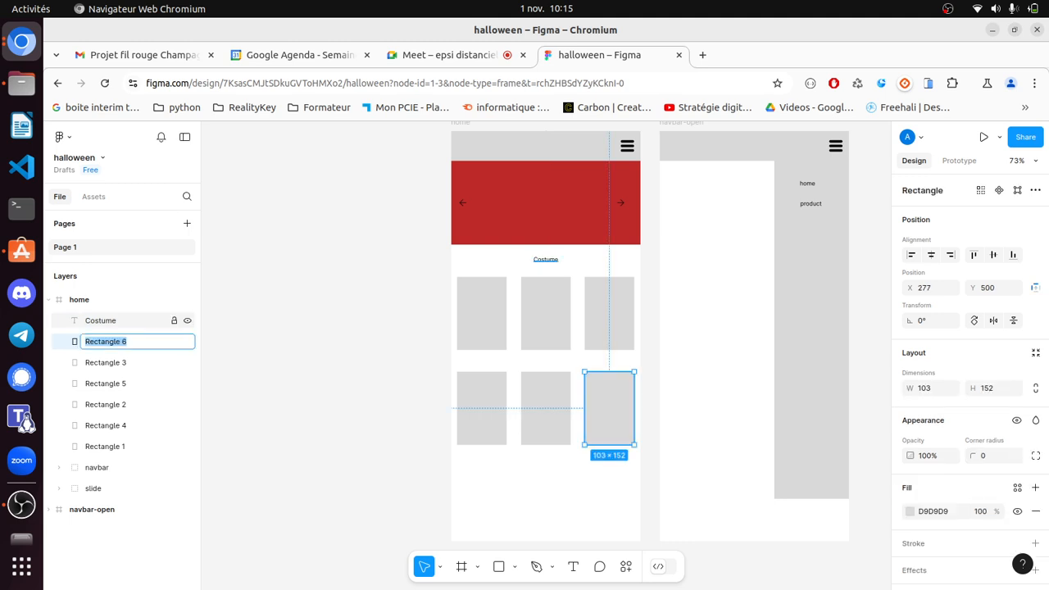
- Rename the top-left and top-middle rectangle layers Costume 1 and Costume 2
double_click(101, 320)
key(ctrl+c)
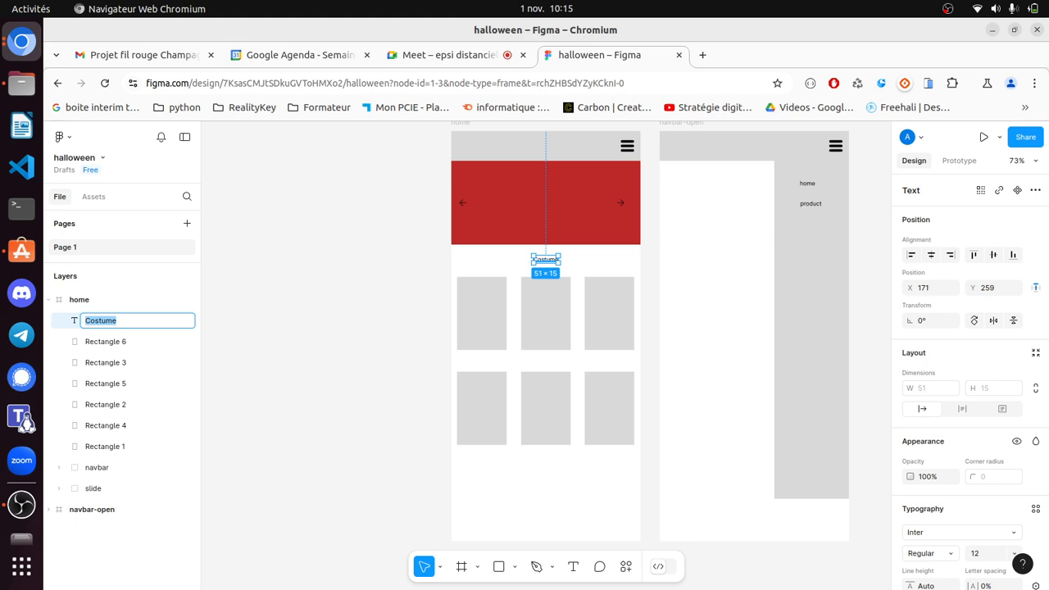
double_click(105, 447)
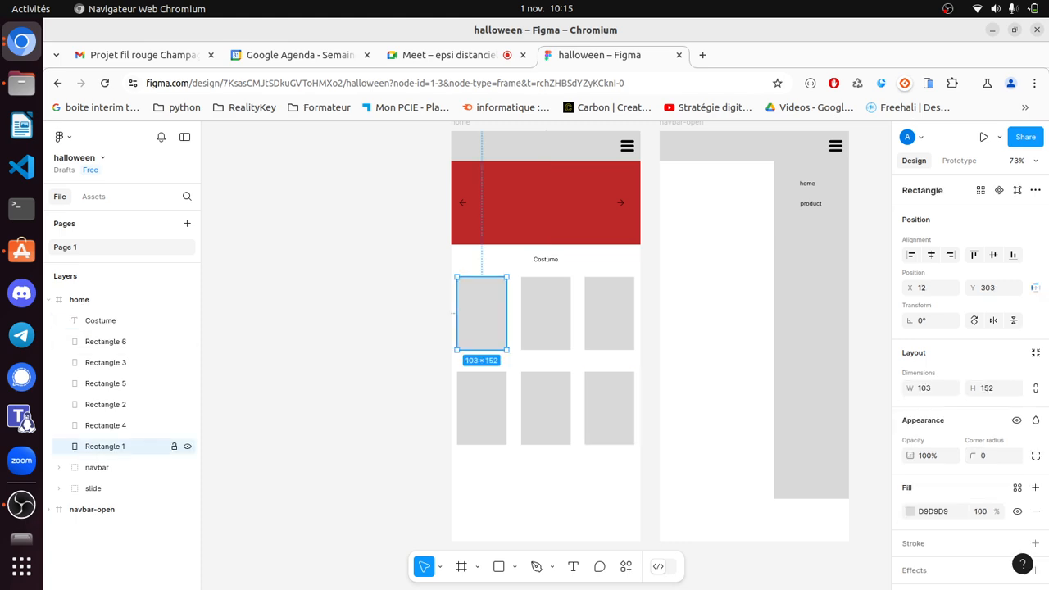
key(ctrl+v)
text(1)
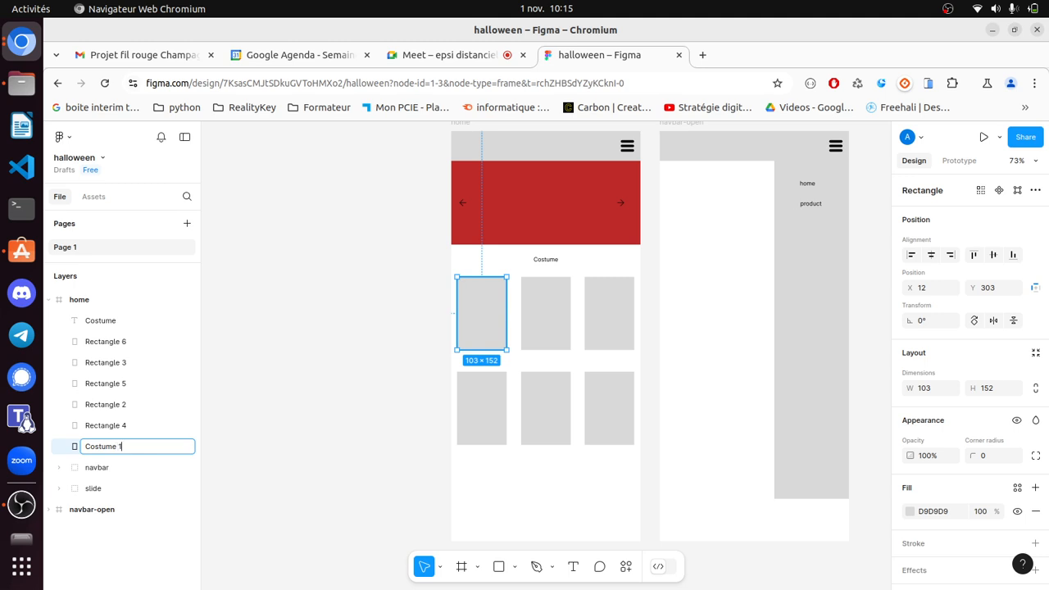
double_click(105, 425)
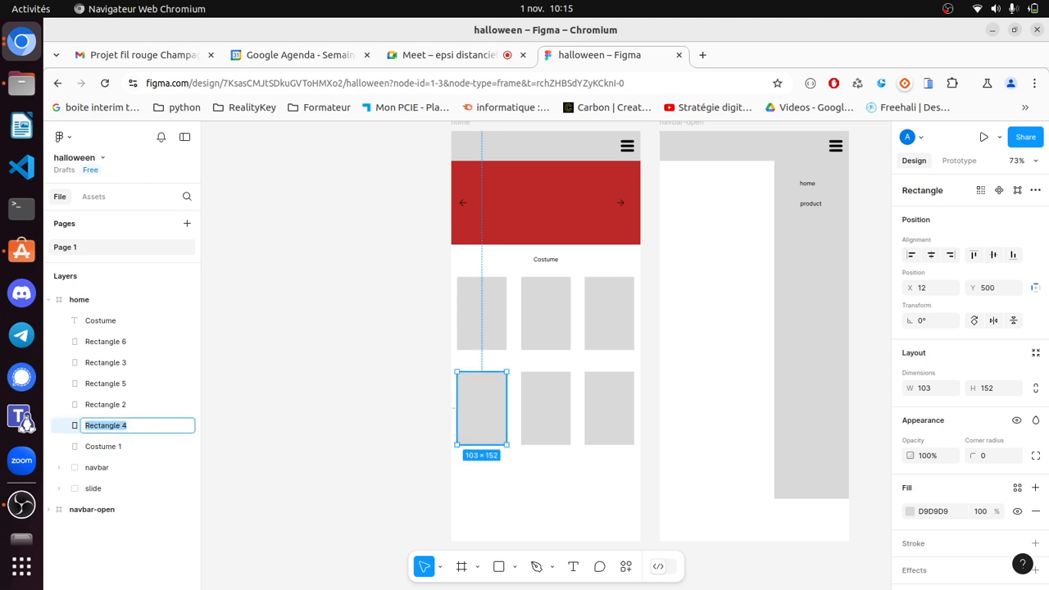
key(ctrl+v)
text(2)
double_click(105, 404)
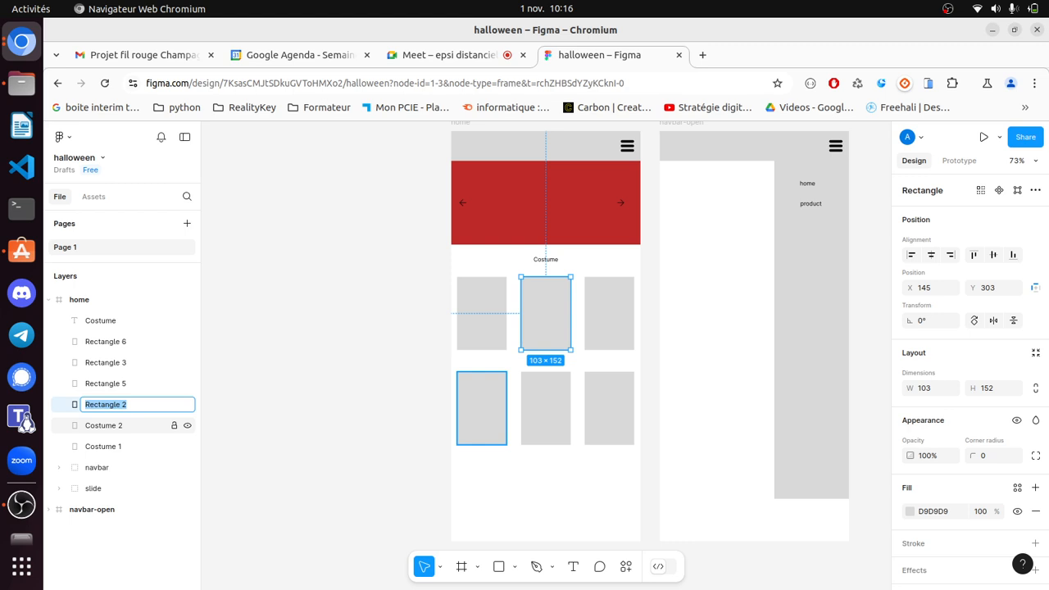
click(105, 426)
double_click(105, 404)
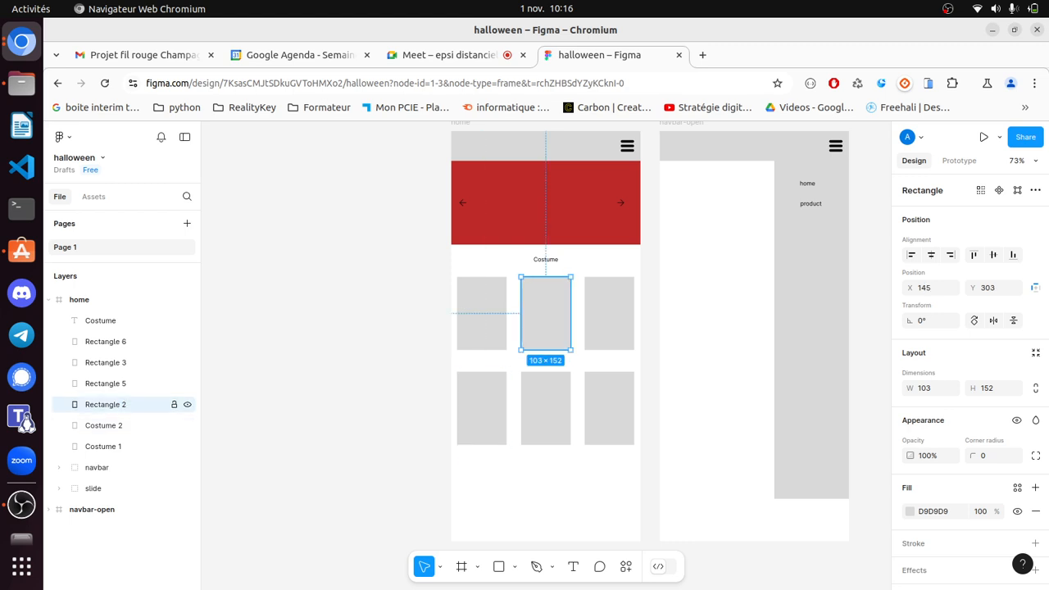
text(Costume 2)
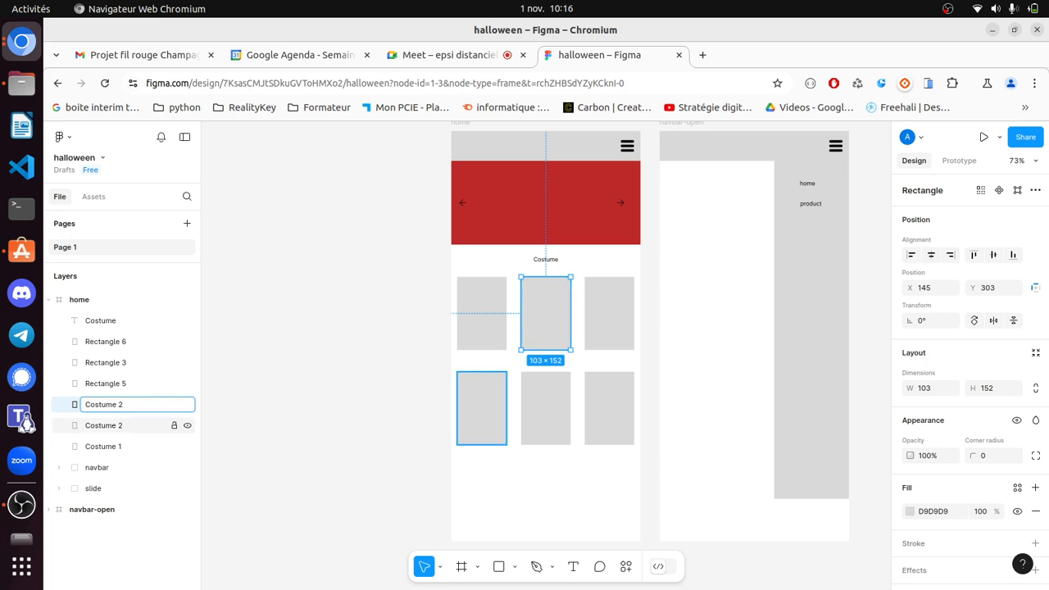
- Rename the remaining rectangles Costume 4, Costume 5, Costume 3 and Costume 6
click(105, 425)
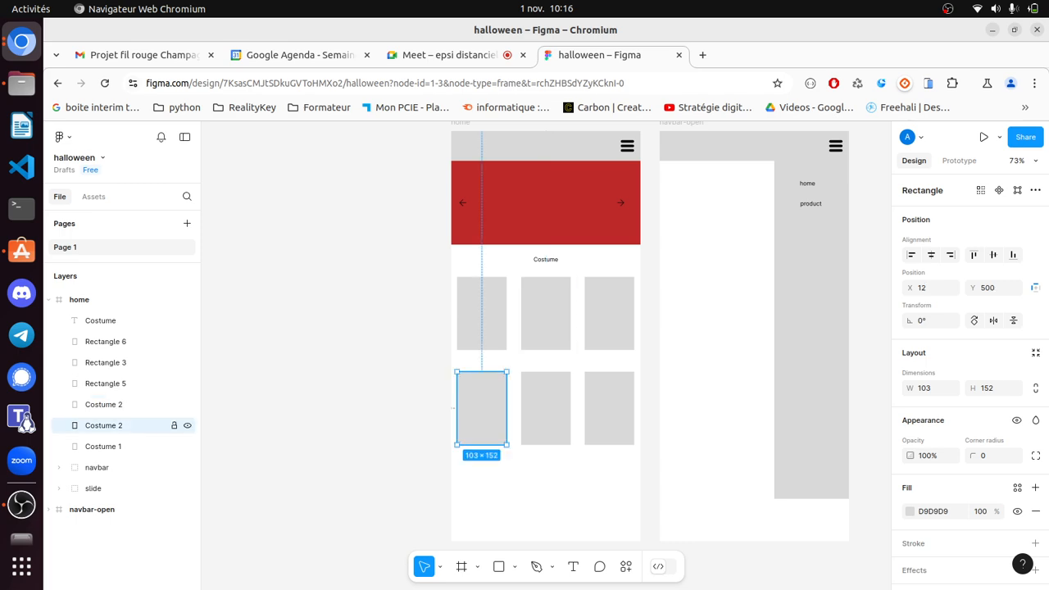
double_click(105, 425)
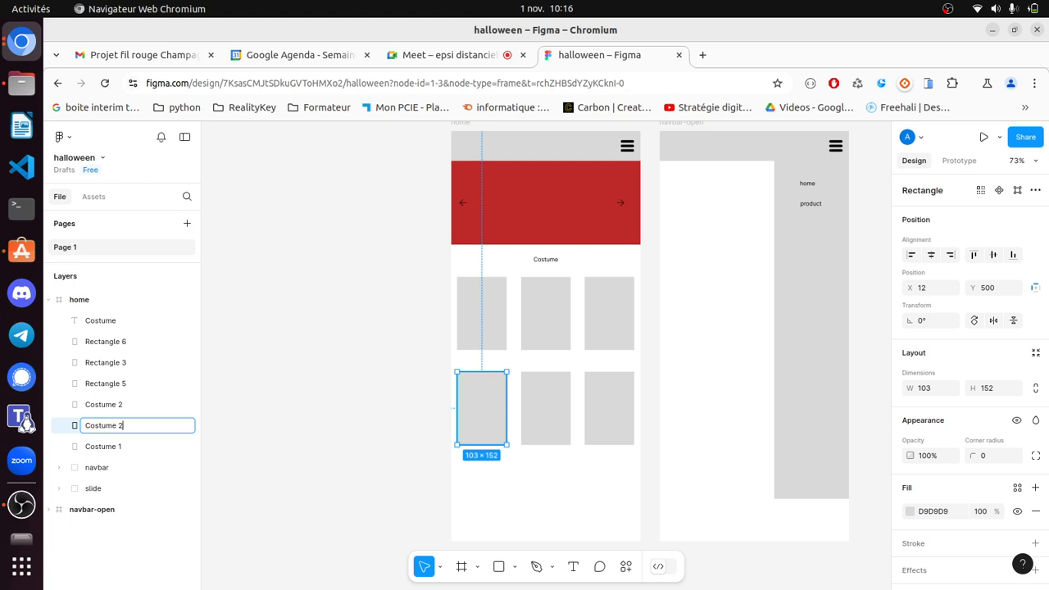
text(4)
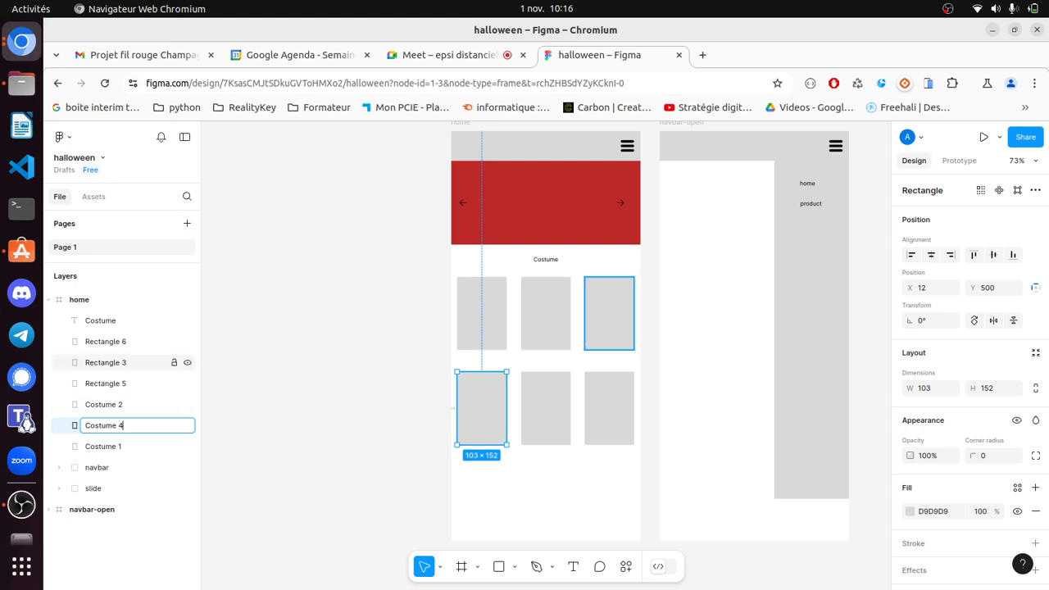
click(115, 384)
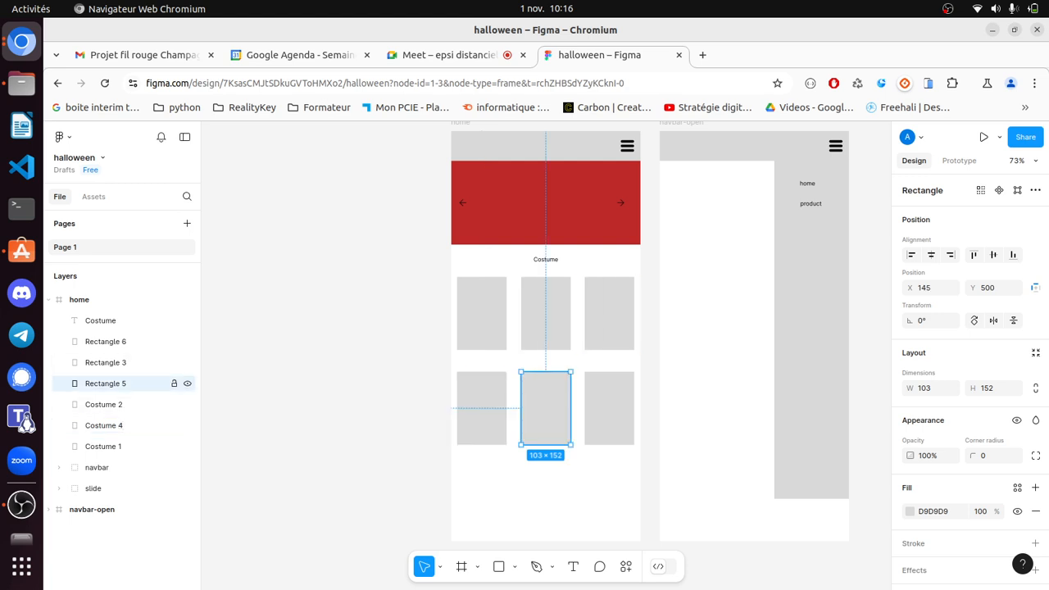
double_click(114, 384)
text(Costume)
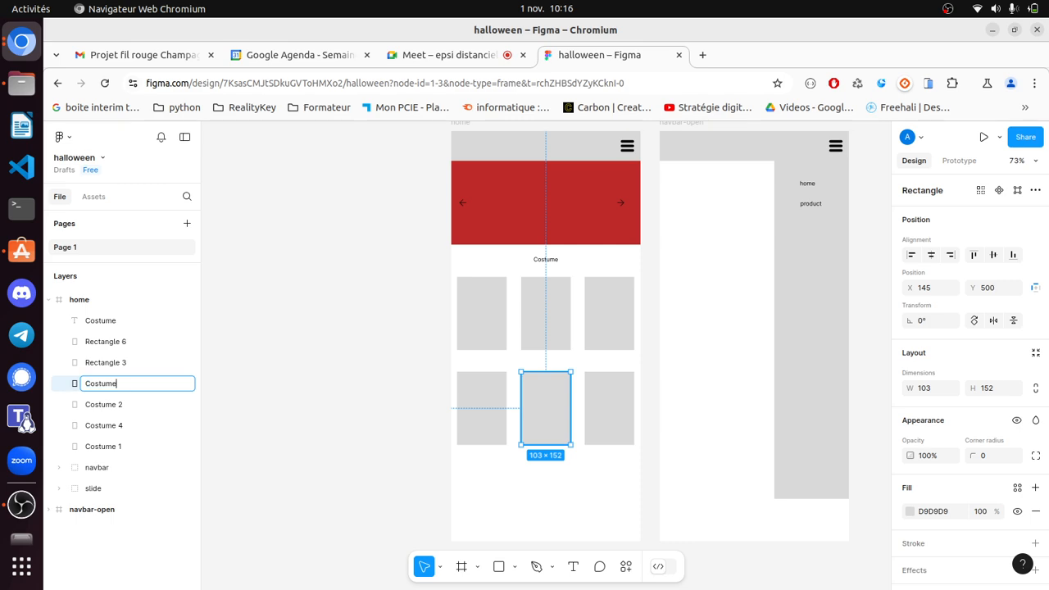
text( 5)
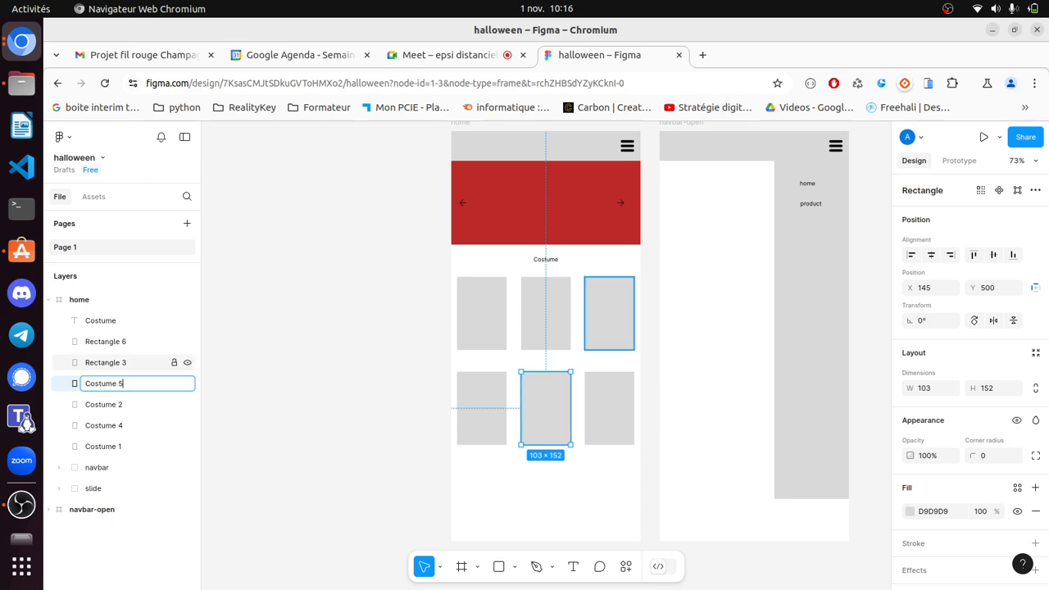
double_click(104, 362)
text(Costume 3)
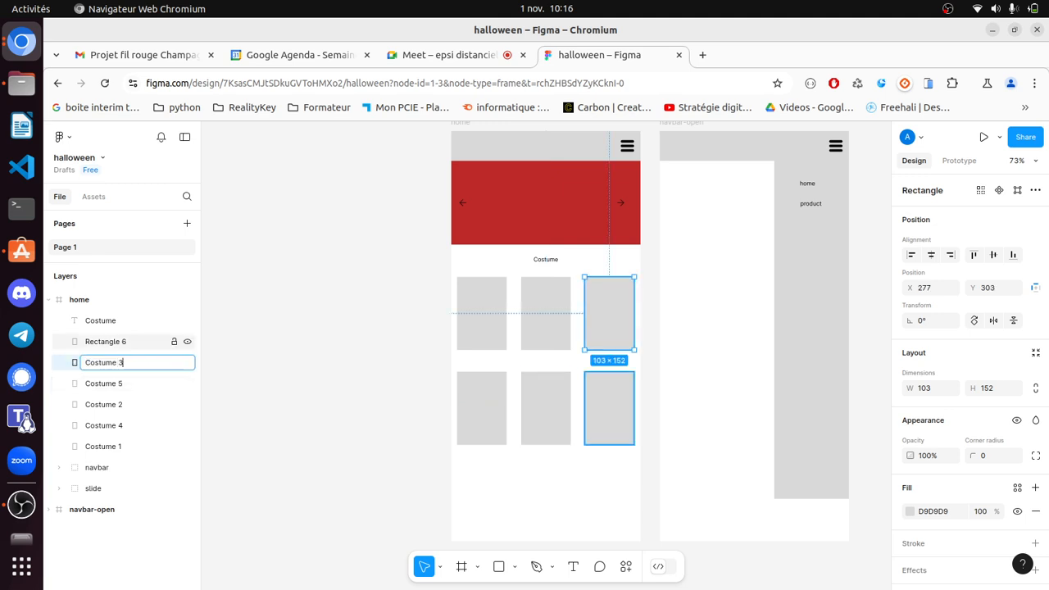
click(105, 341)
double_click(105, 341)
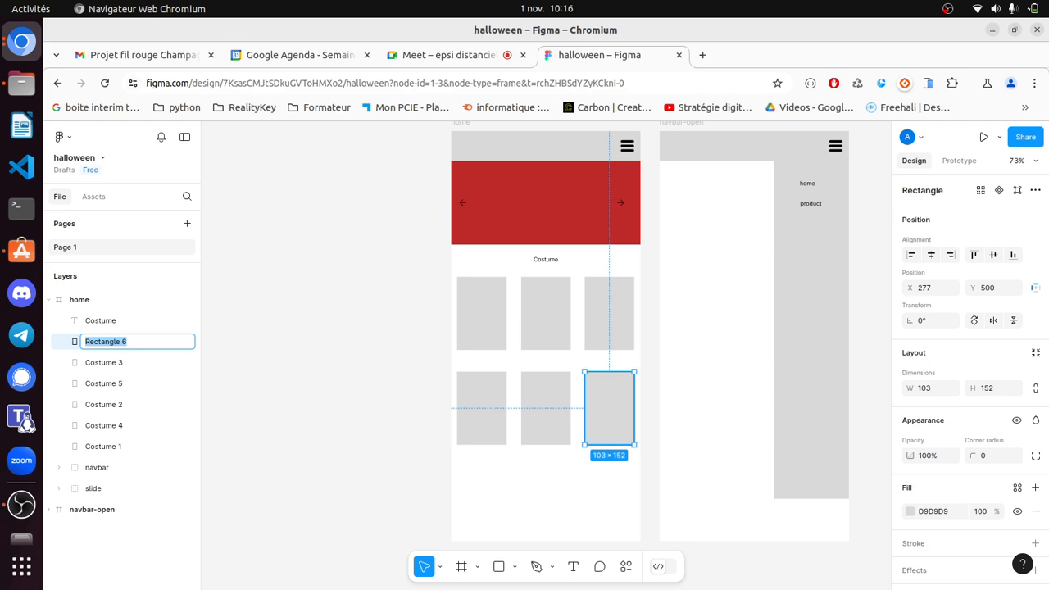
text(Costume 6)
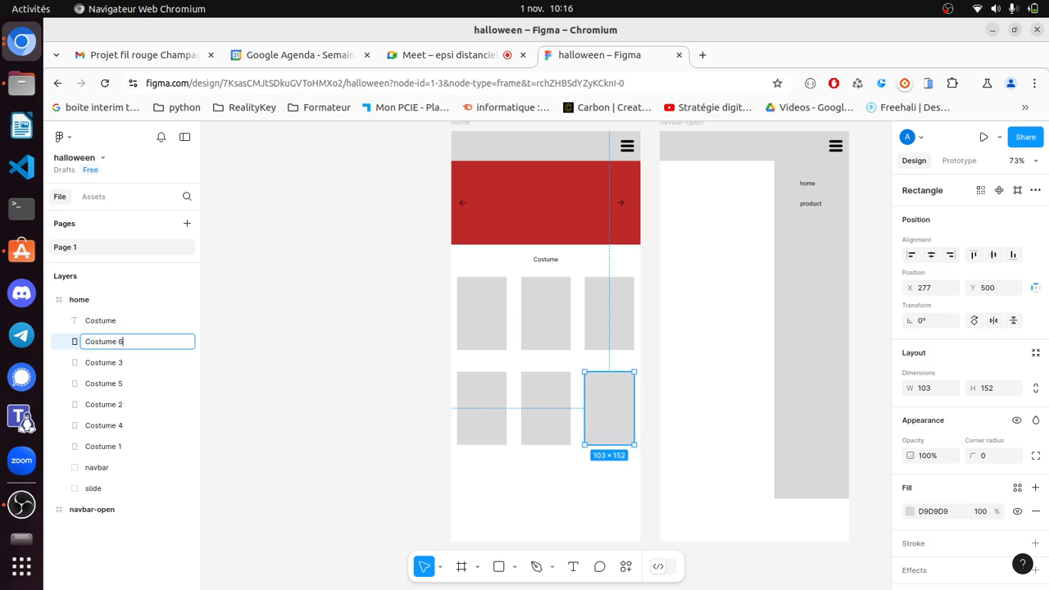
key(Return)
key(Escape)
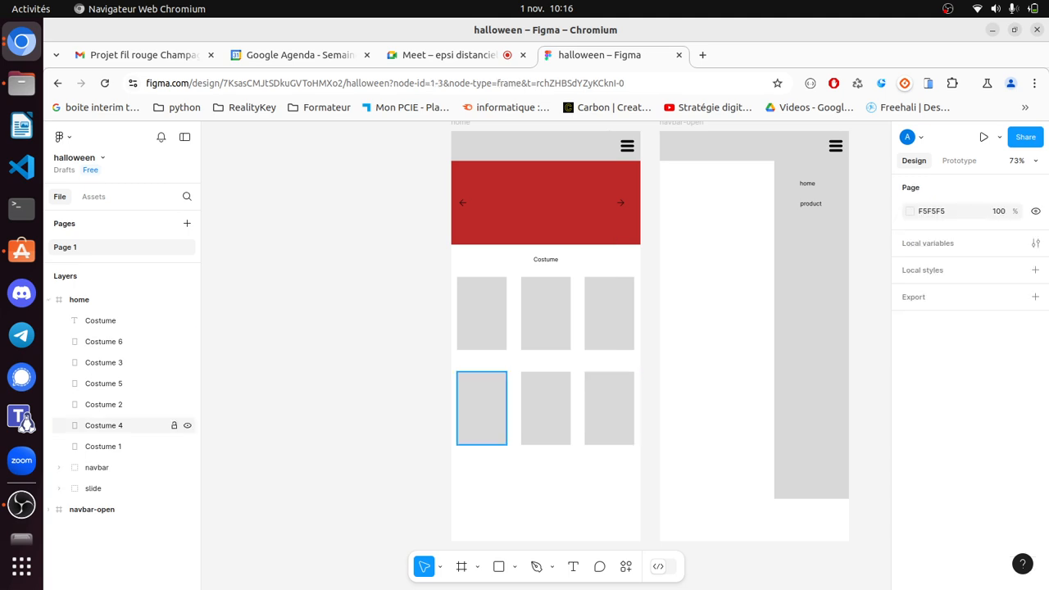
- Group navbar, the Costume heading and Costume 1–6 into a group named costume
click(103, 446)
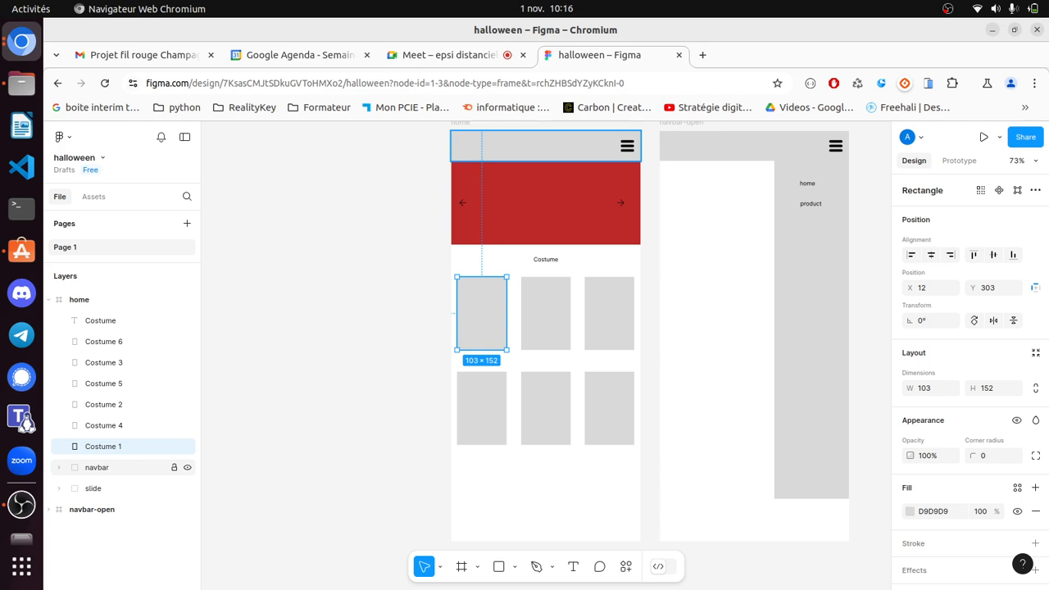
click(98, 467)
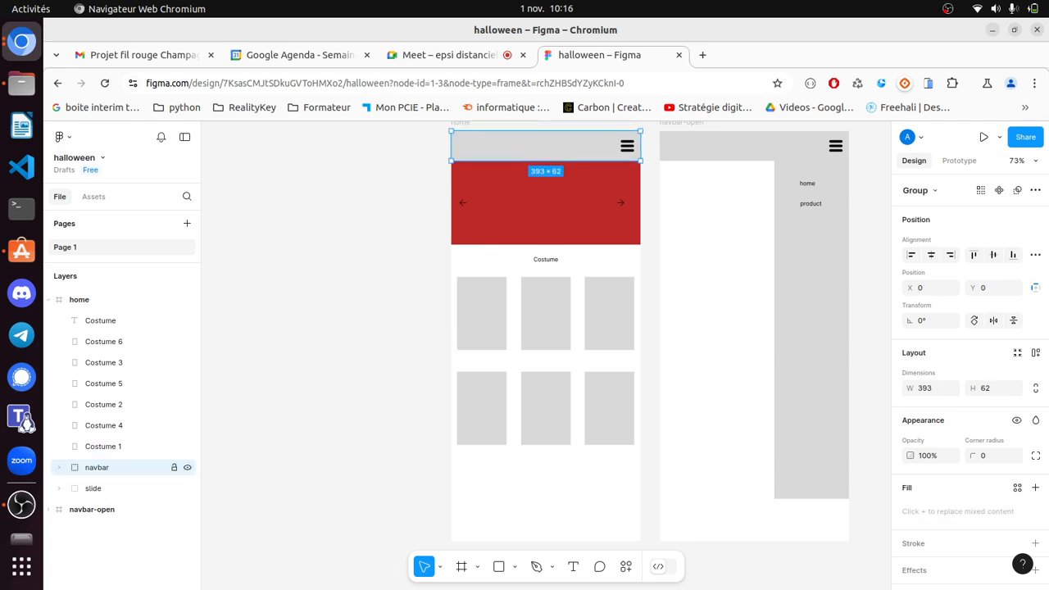
shift+click(103, 446)
shift+click(103, 425)
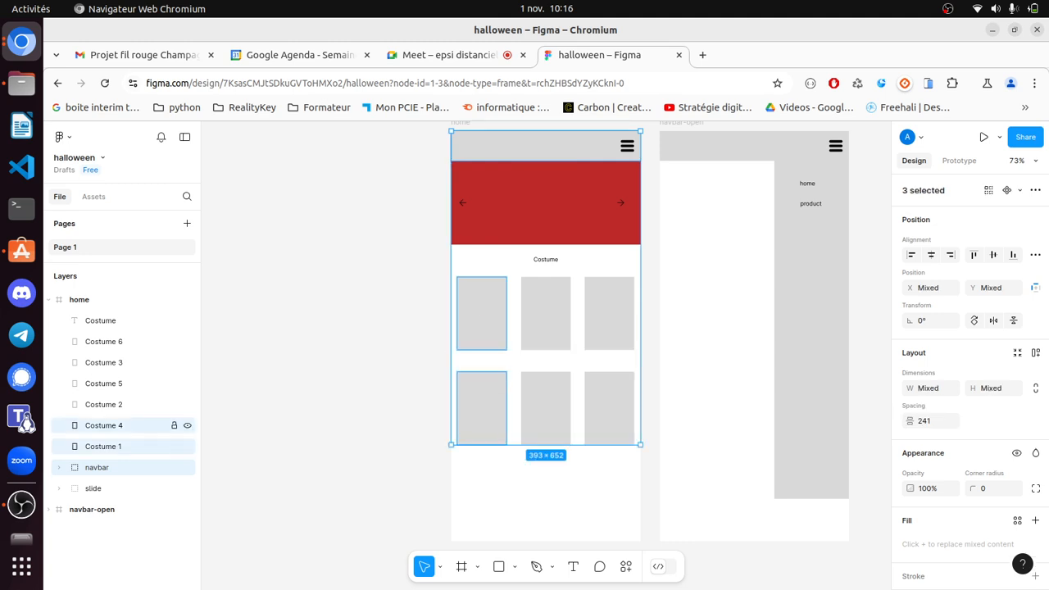
shift+click(104, 404)
shift+click(103, 384)
shift+click(103, 362)
shift+click(104, 342)
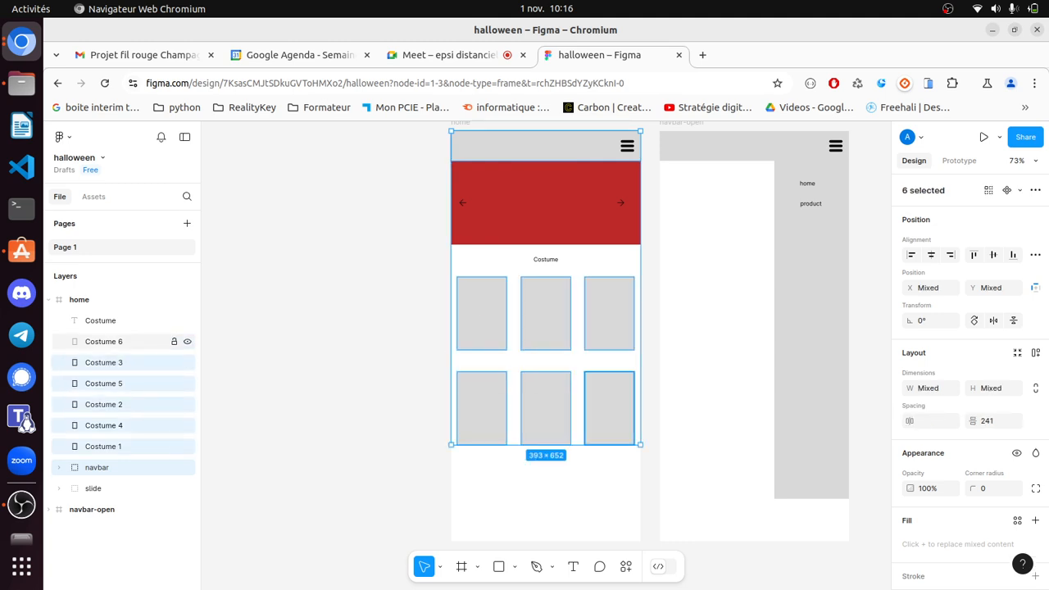
shift+click(100, 320)
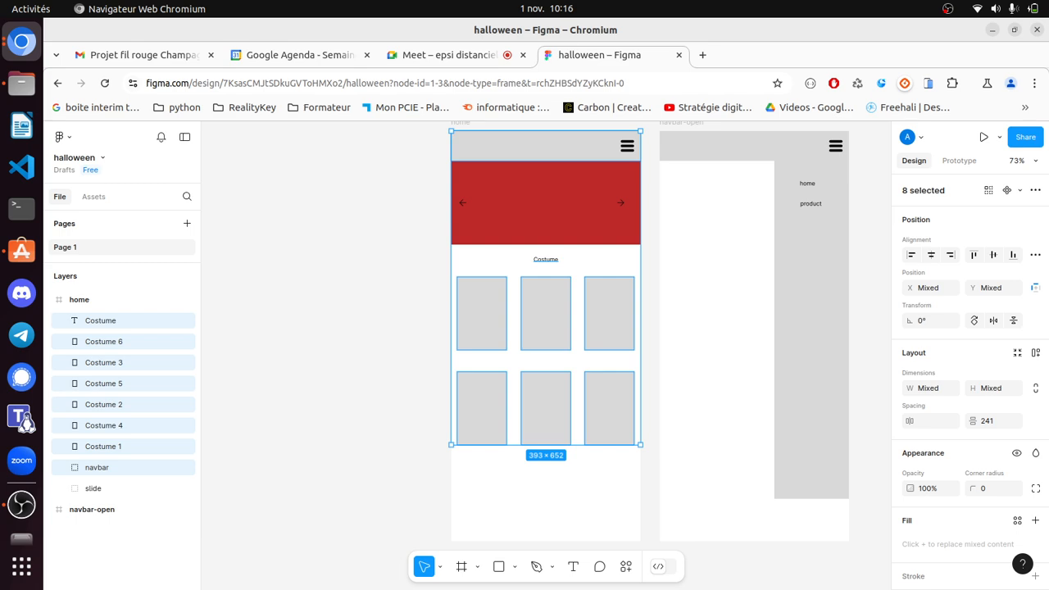
key(ctrl+g)
double_click(97, 320)
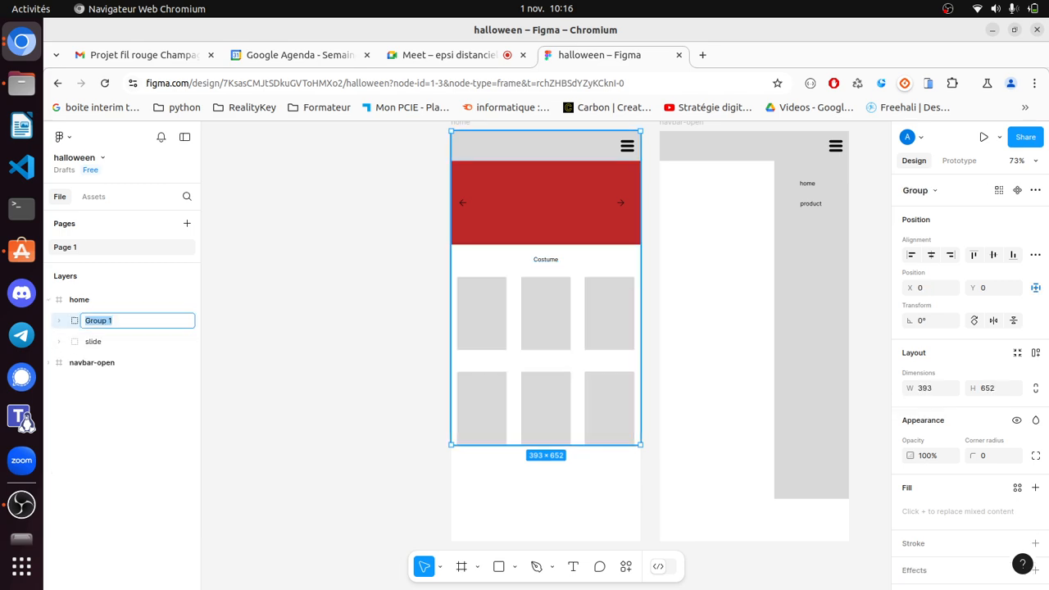
text(costume)
click(123, 426)
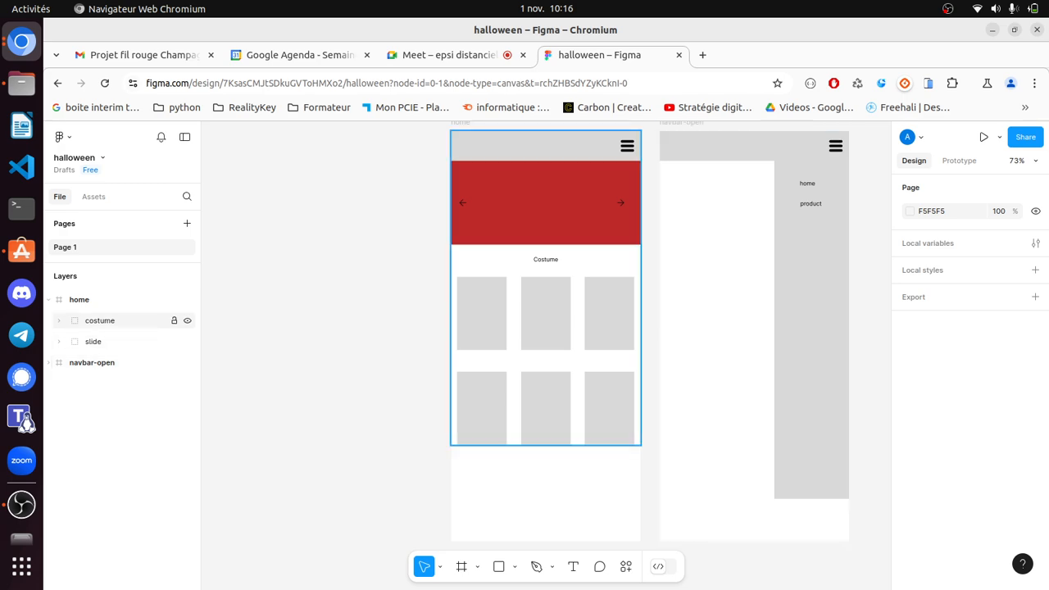
- Expand and collapse the slide and costume groups to check their contents
click(59, 341)
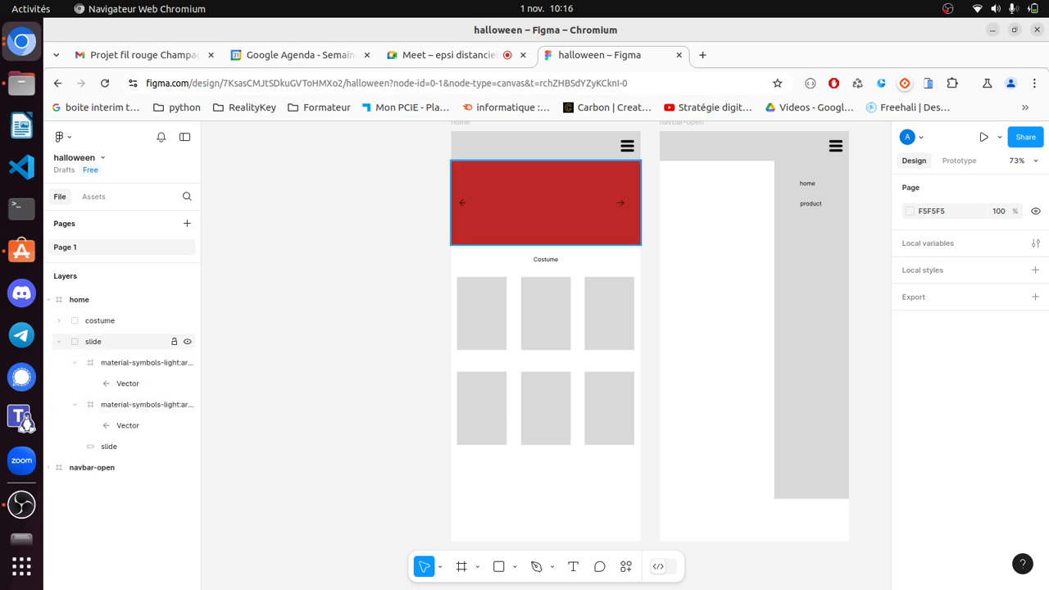
click(59, 341)
click(59, 320)
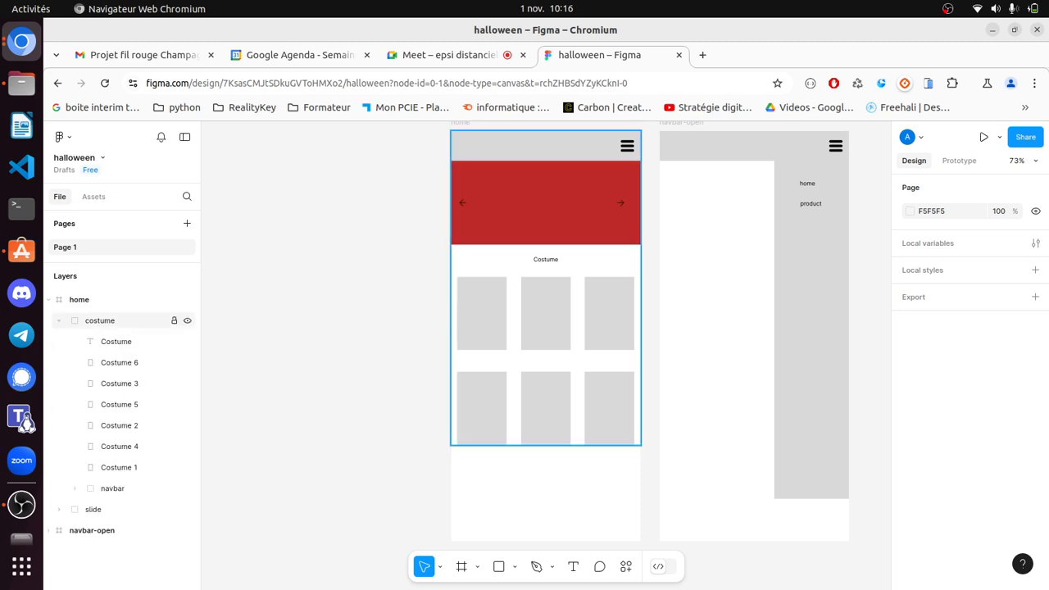
click(59, 320)
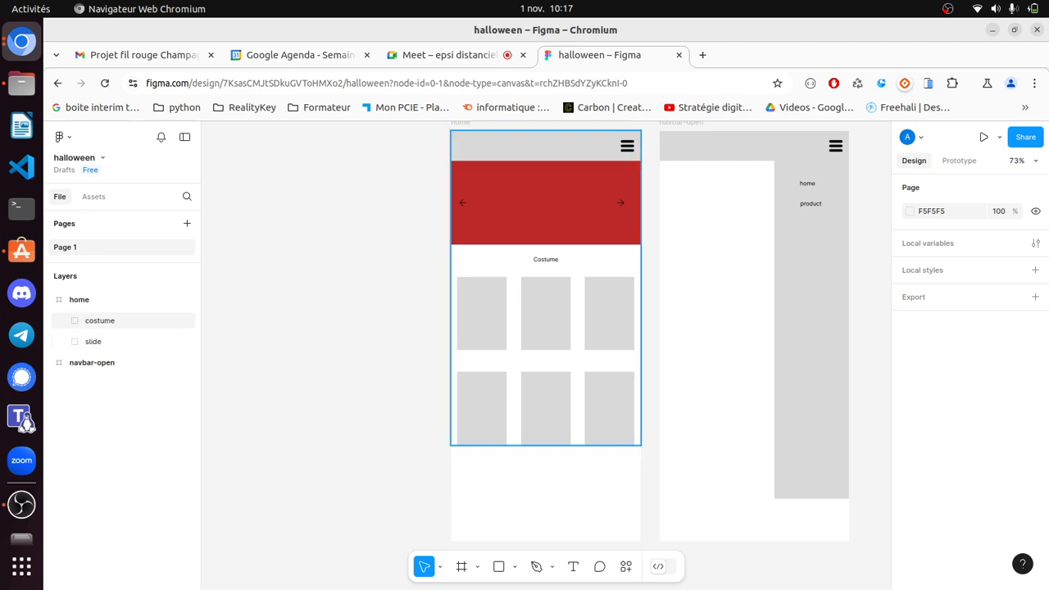
- Move the navbar group out of the costume group so it sits directly under home
click(99, 320)
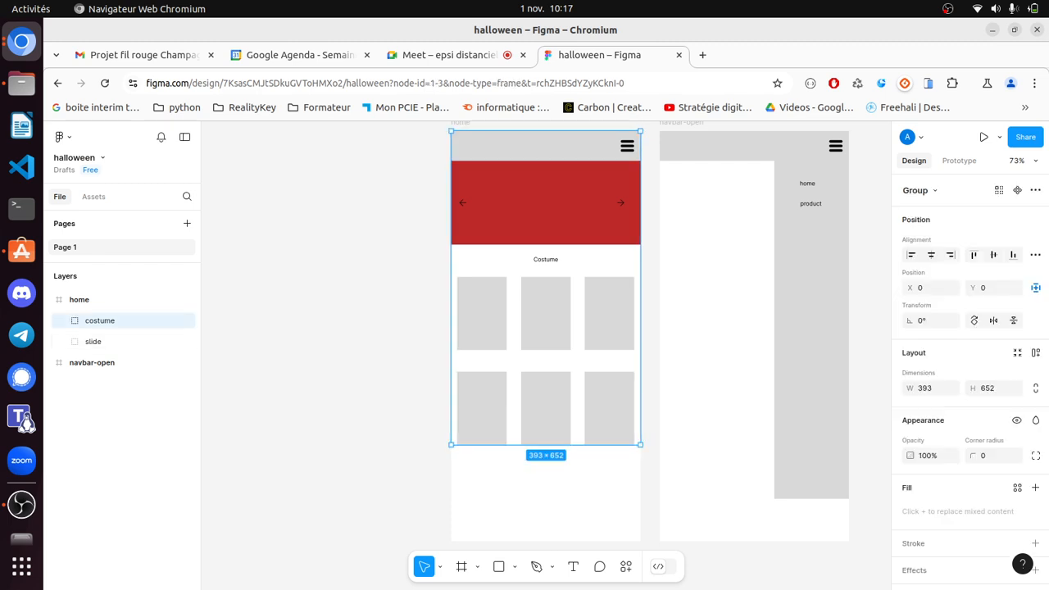
click(279, 336)
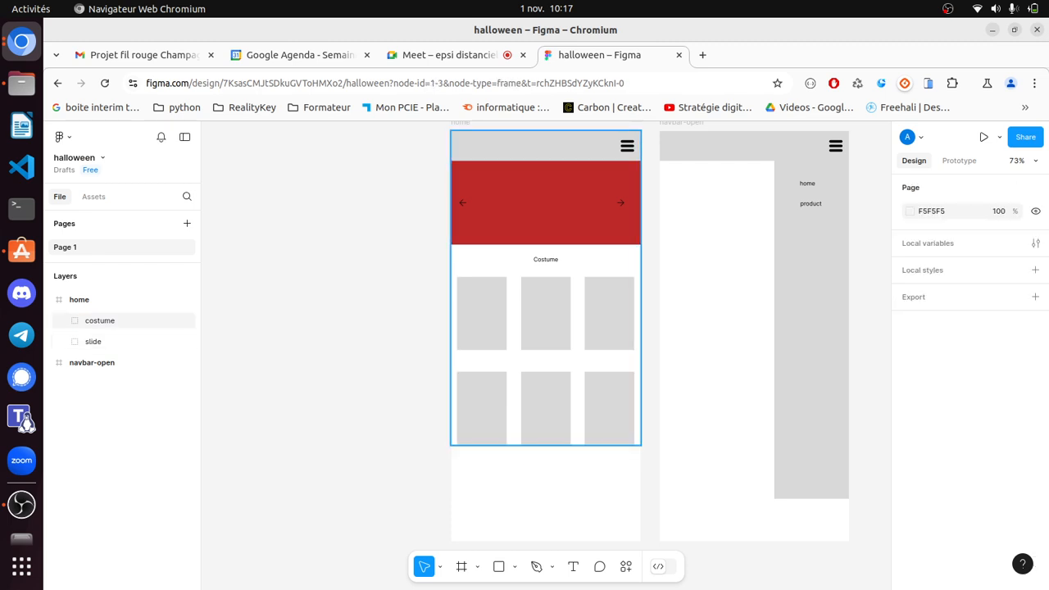
click(99, 321)
double_click(482, 313)
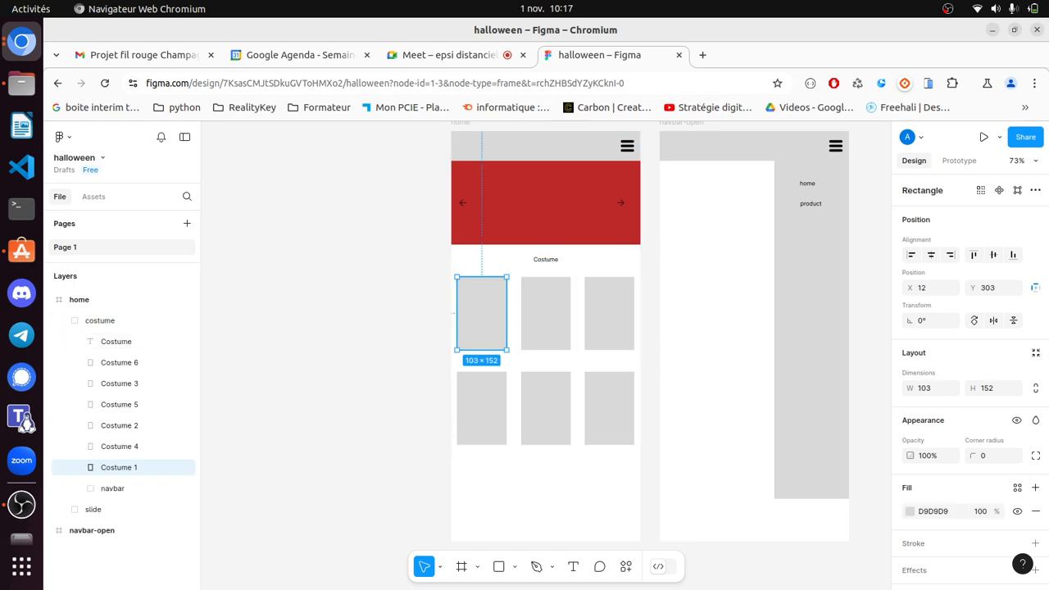
click(59, 321)
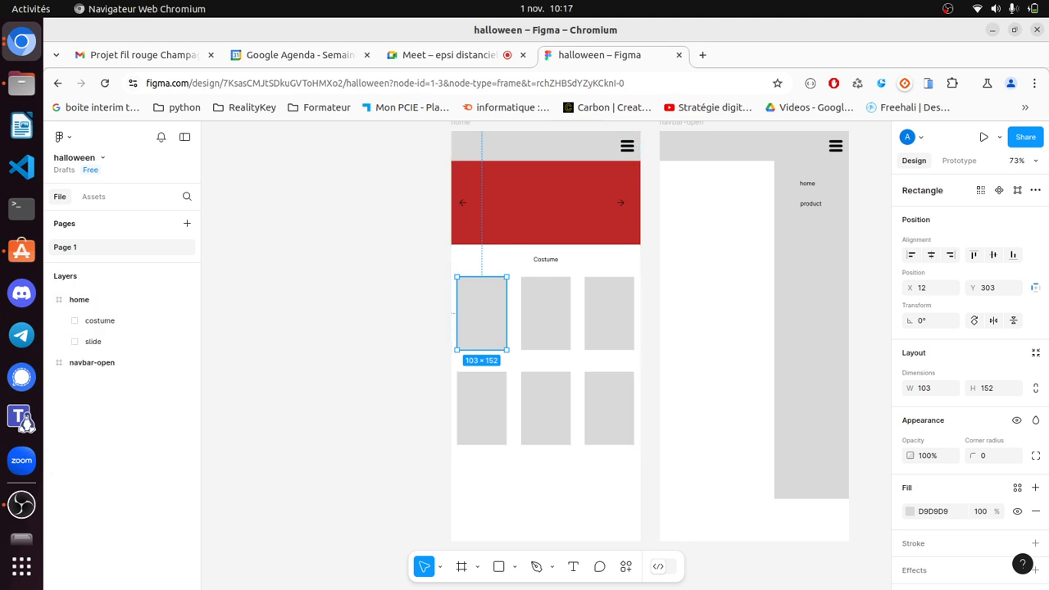
click(328, 344)
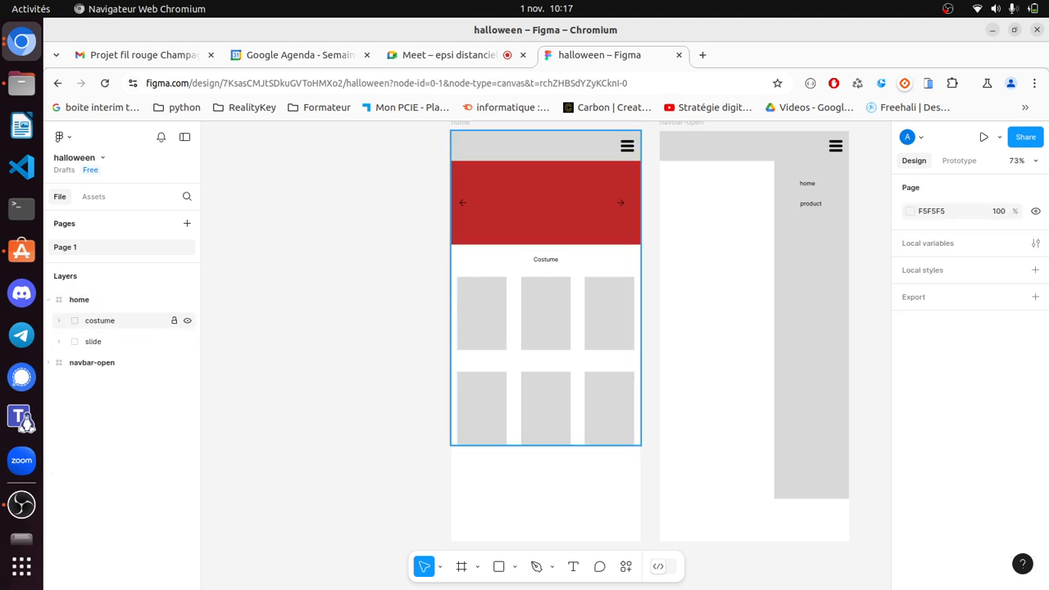
click(99, 320)
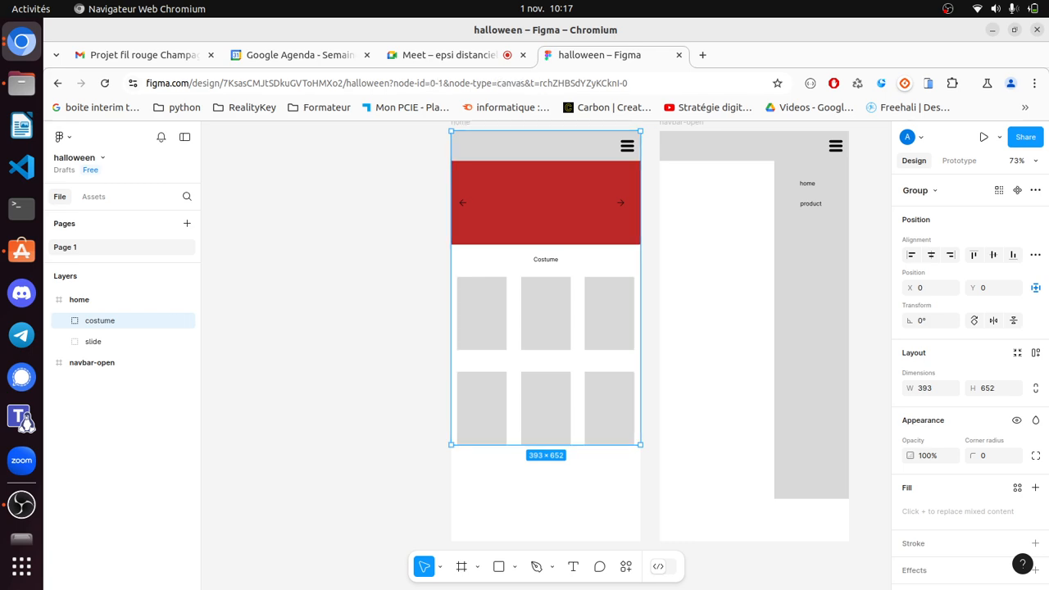
click(278, 328)
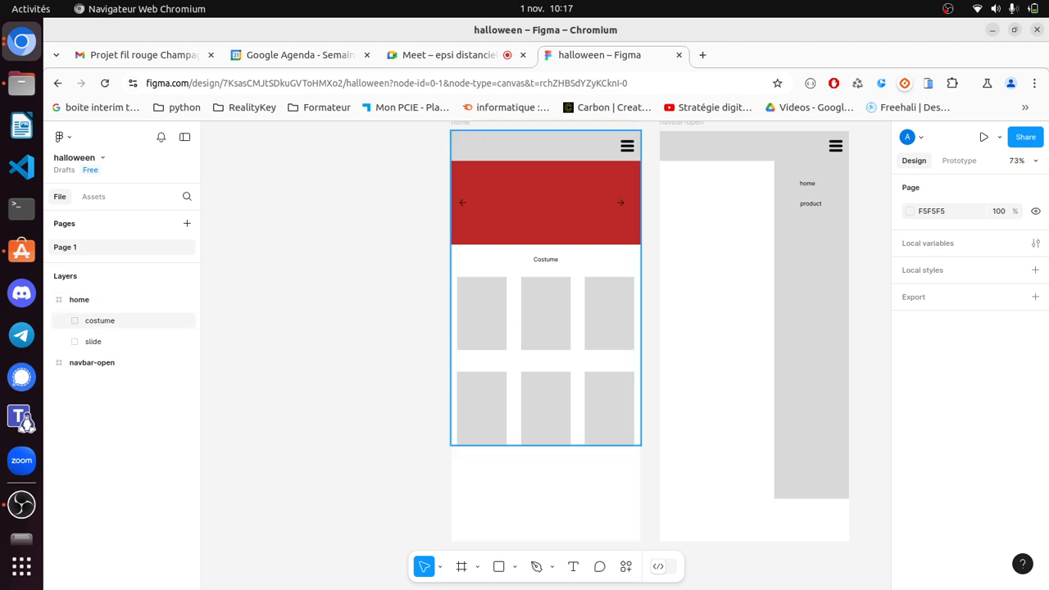
double_click(546, 147)
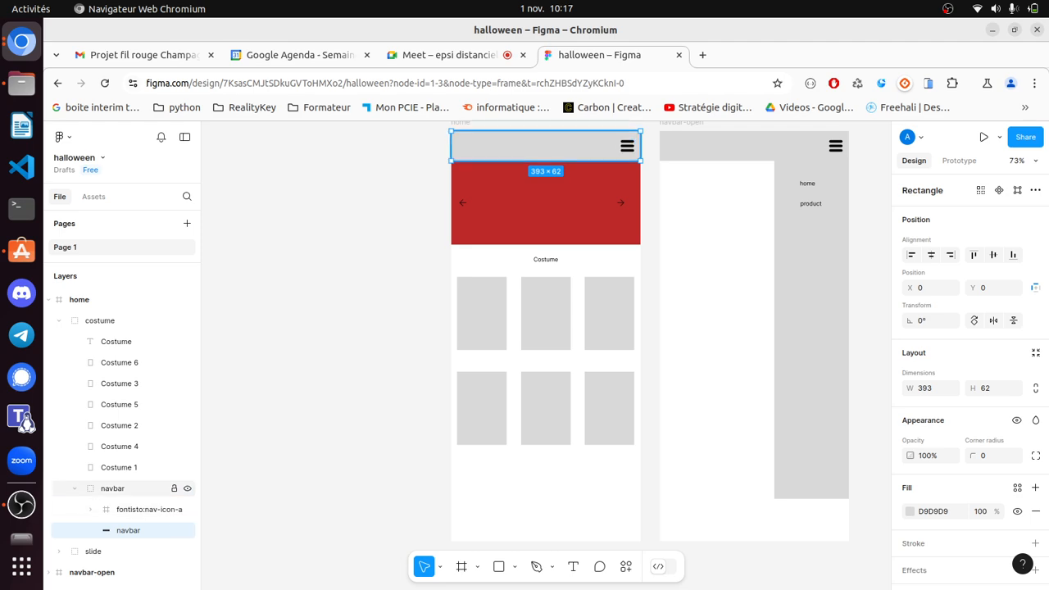
drag(113, 489, 113, 308)
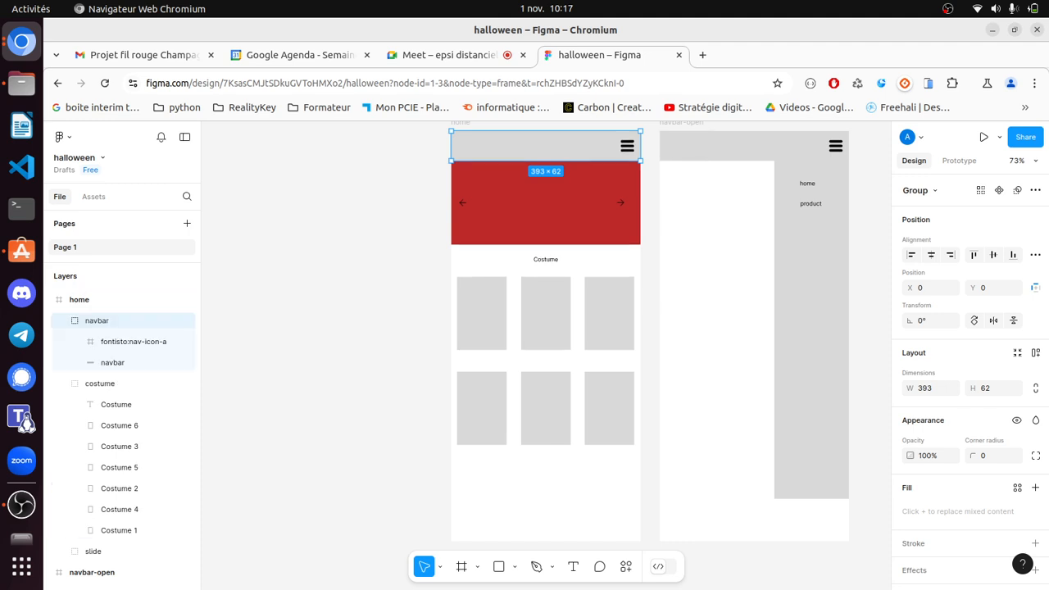
- Place the slide group between navbar and costume, collapsing both groups
key(Escape)
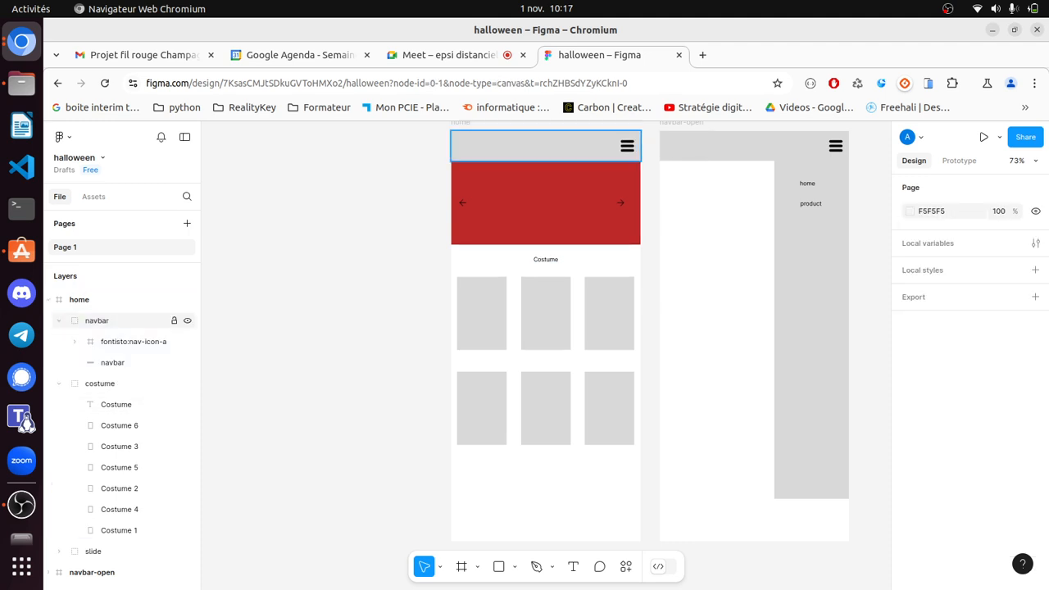
click(58, 321)
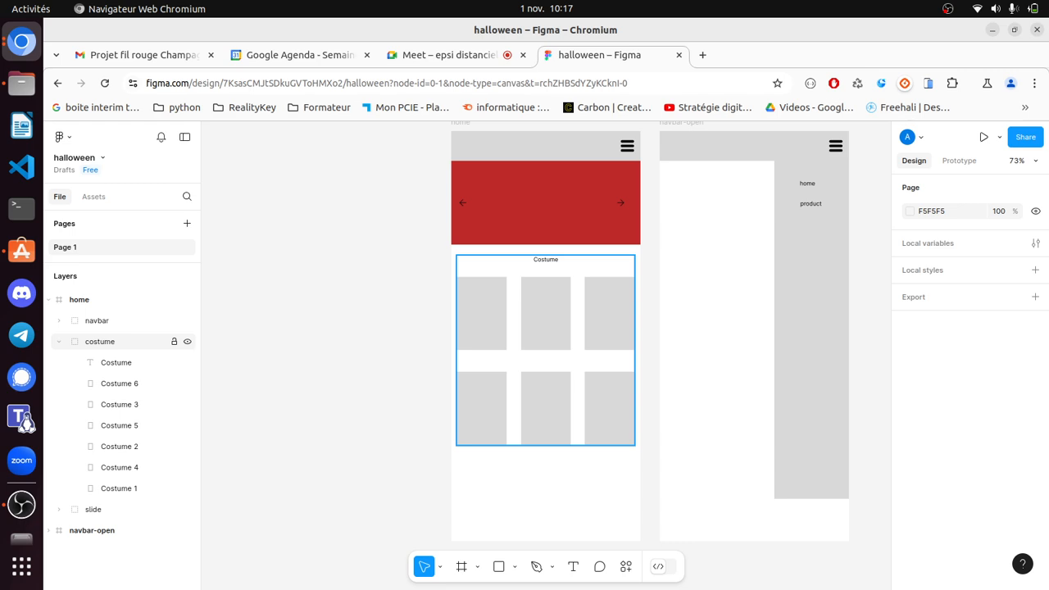
drag(106, 509, 106, 331)
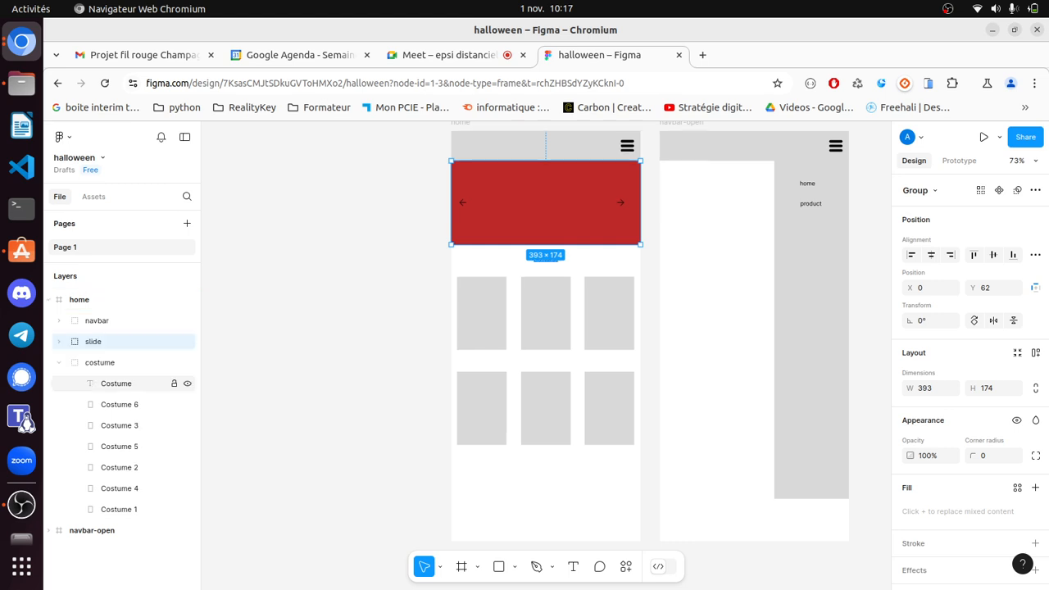
click(58, 362)
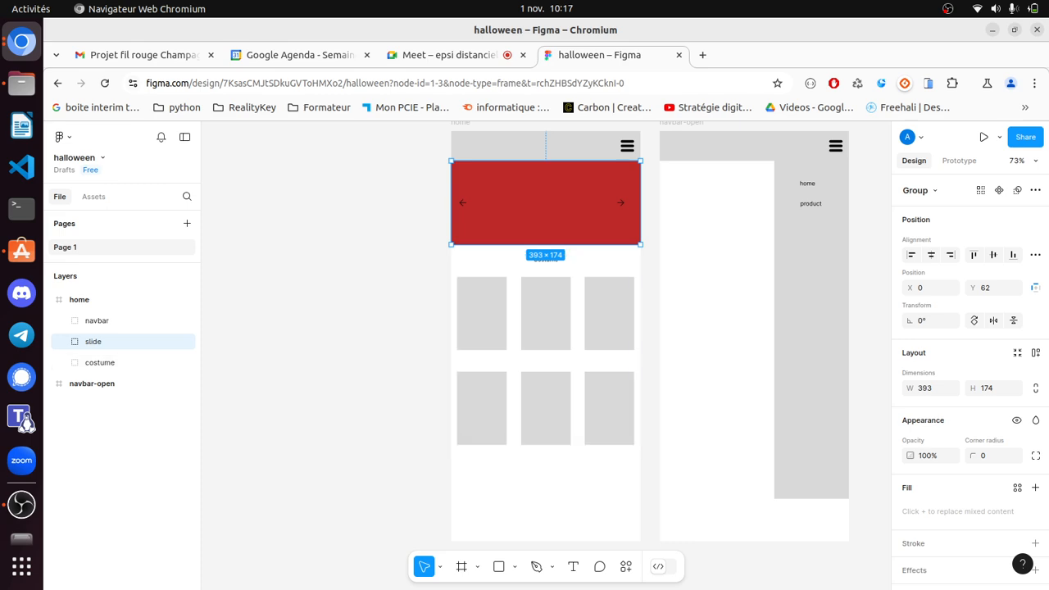
key(Escape)
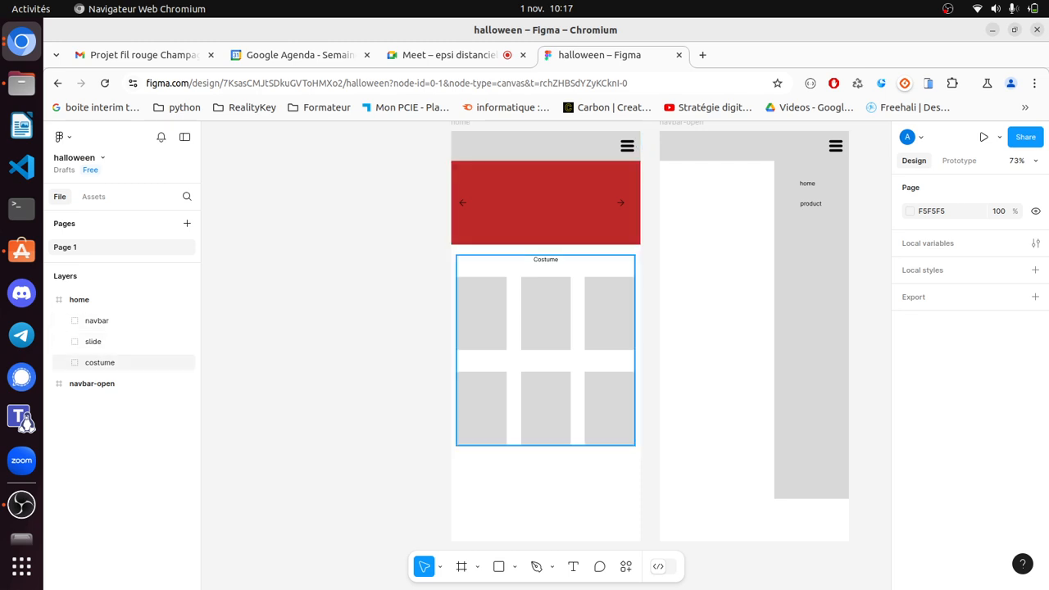
- Undo a trial move of the costume grid, then copy the home frame
drag(546, 349, 538, 414)
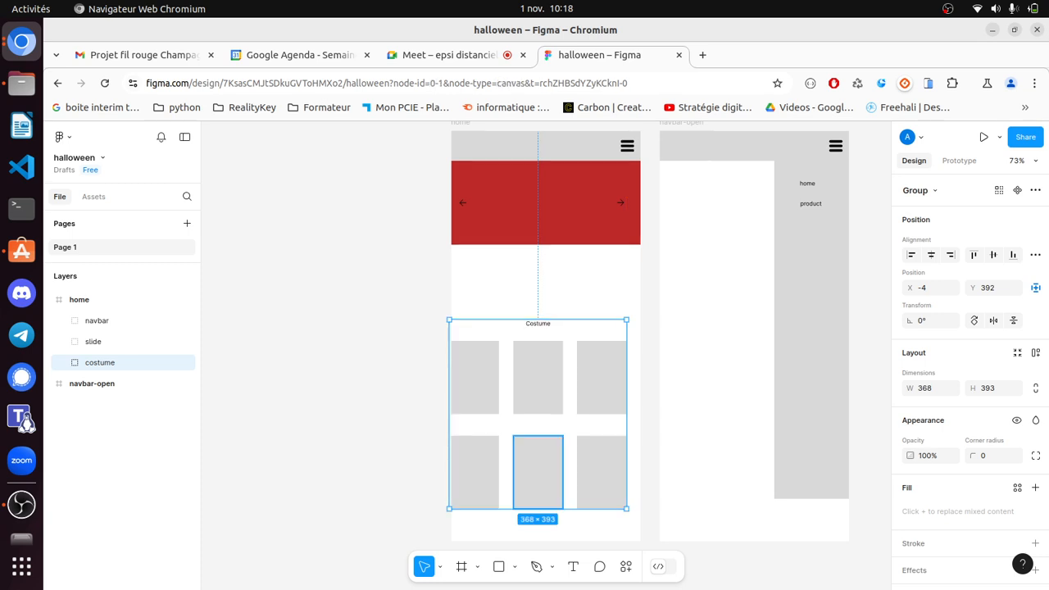
key(ctrl+z)
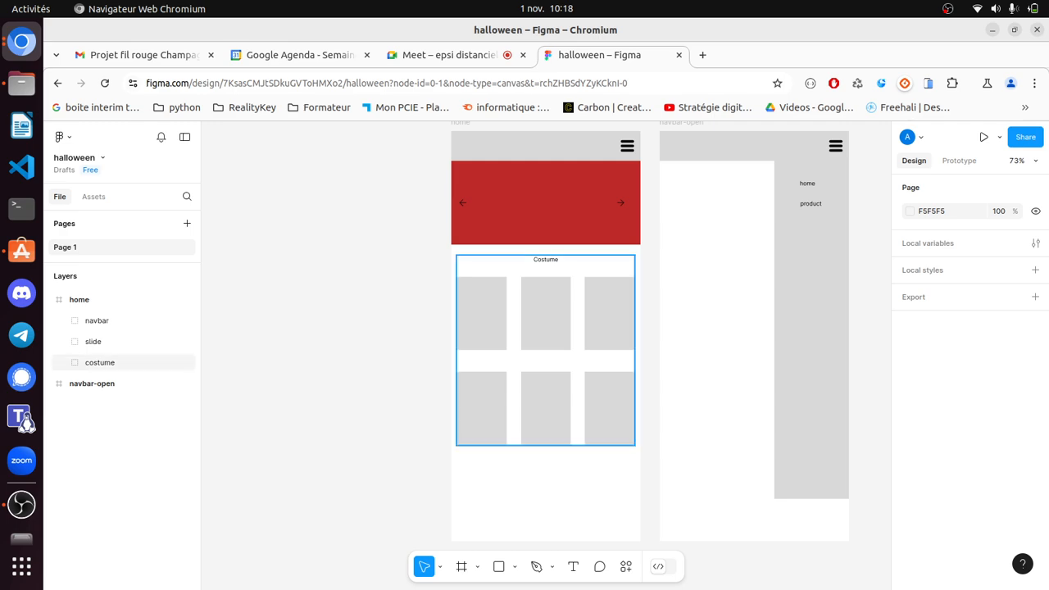
scroll(547, 353, down, 3)
scroll(548, 352, up, 4)
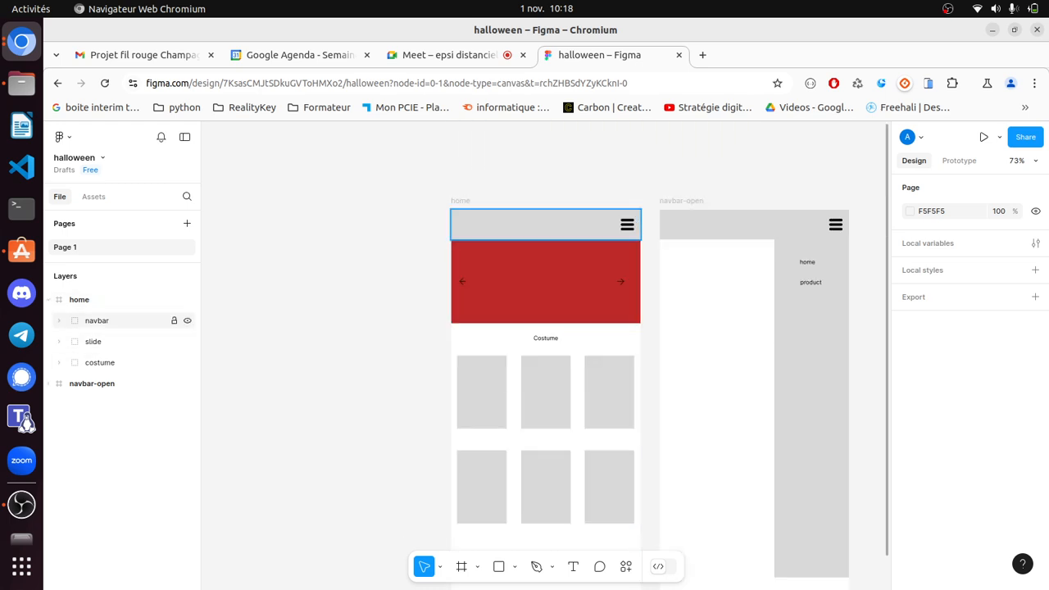
click(48, 300)
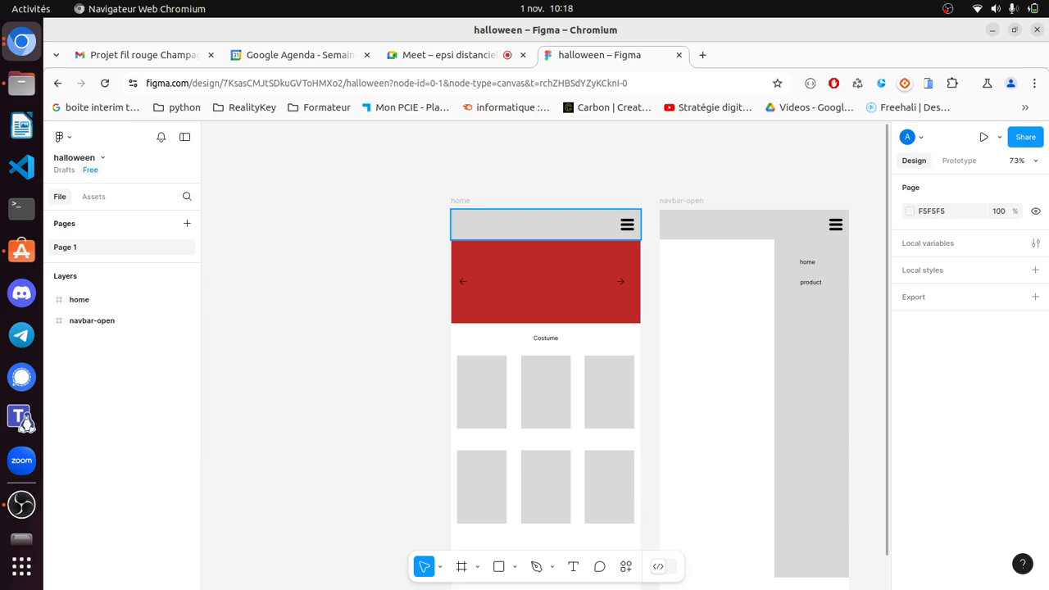
click(460, 201)
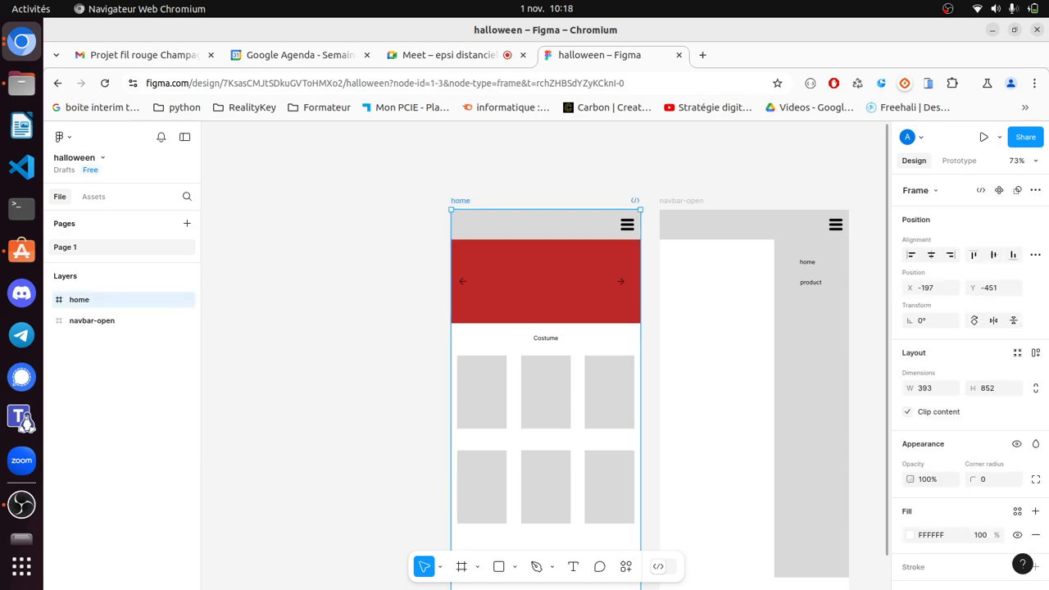
key(Escape)
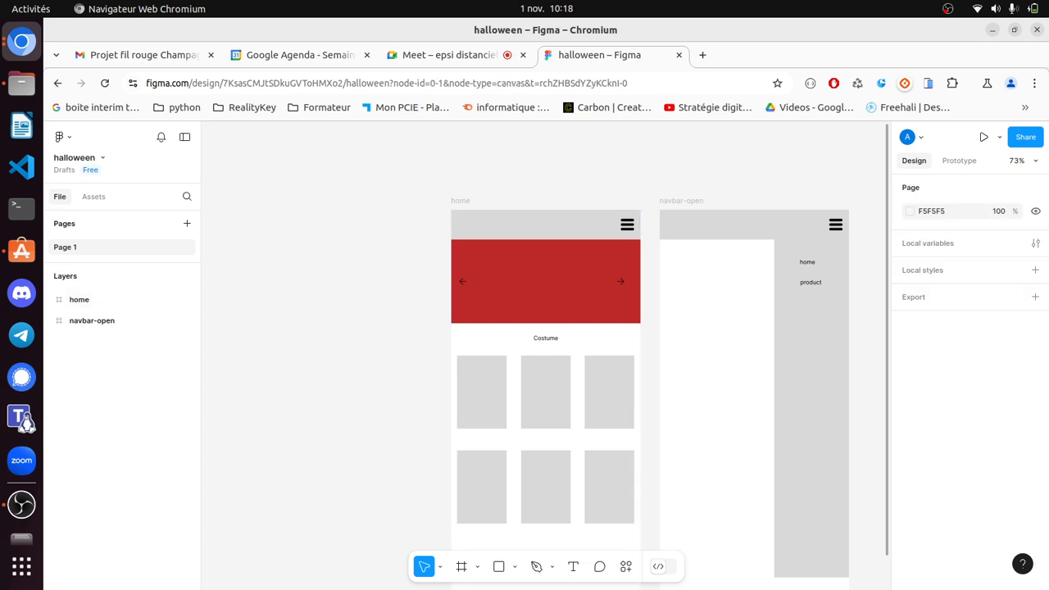
- Paste a duplicate of the home frame and name it 'product'
key(ctrl+v)
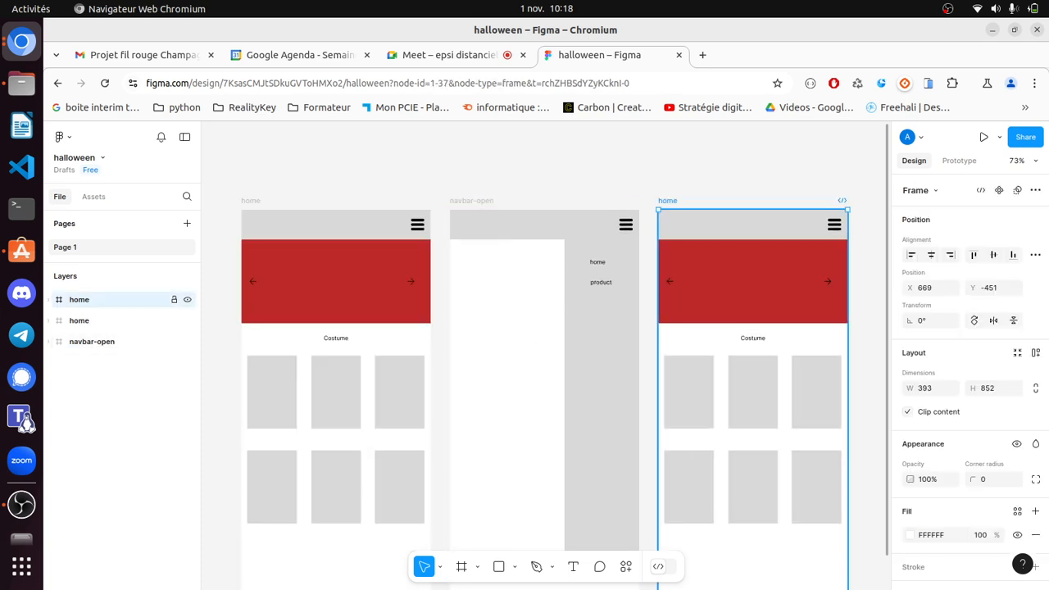
double_click(79, 299)
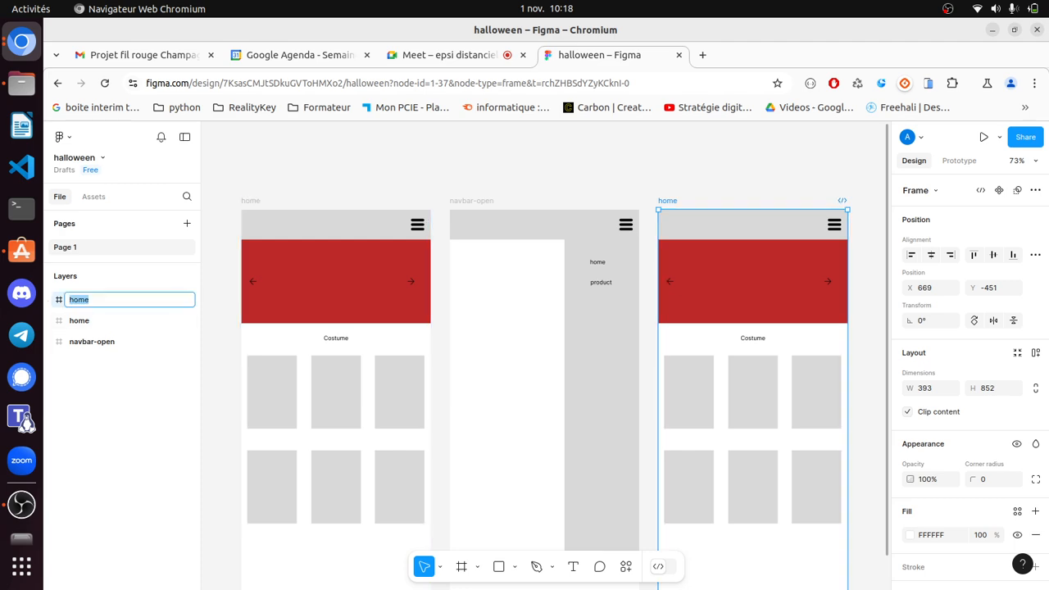
text(product)
click(869, 344)
- Rename the duplicate's costume group to 'Product'
click(820, 369)
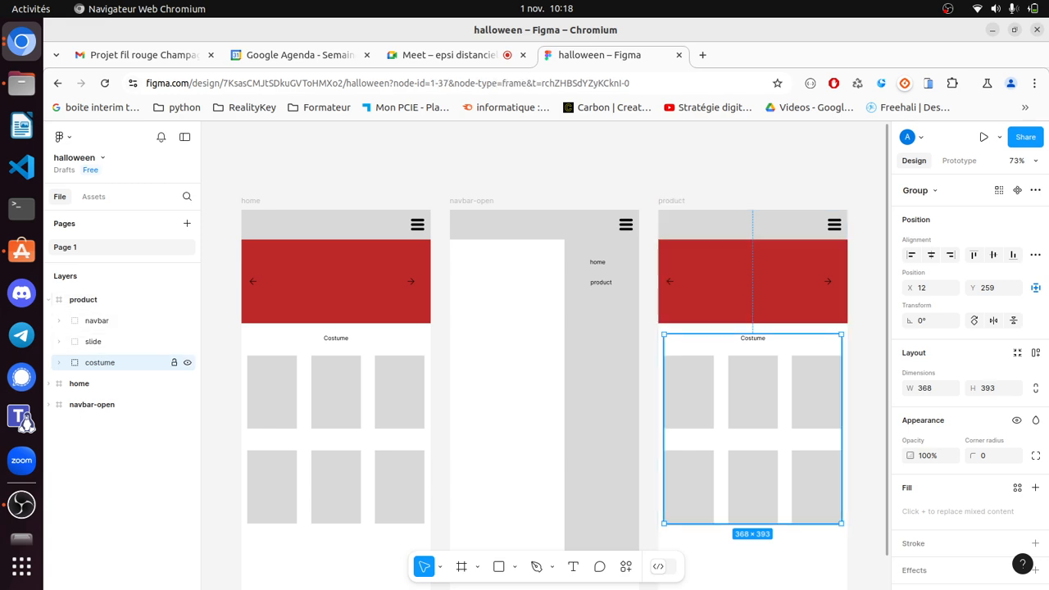
double_click(100, 362)
text(Product)
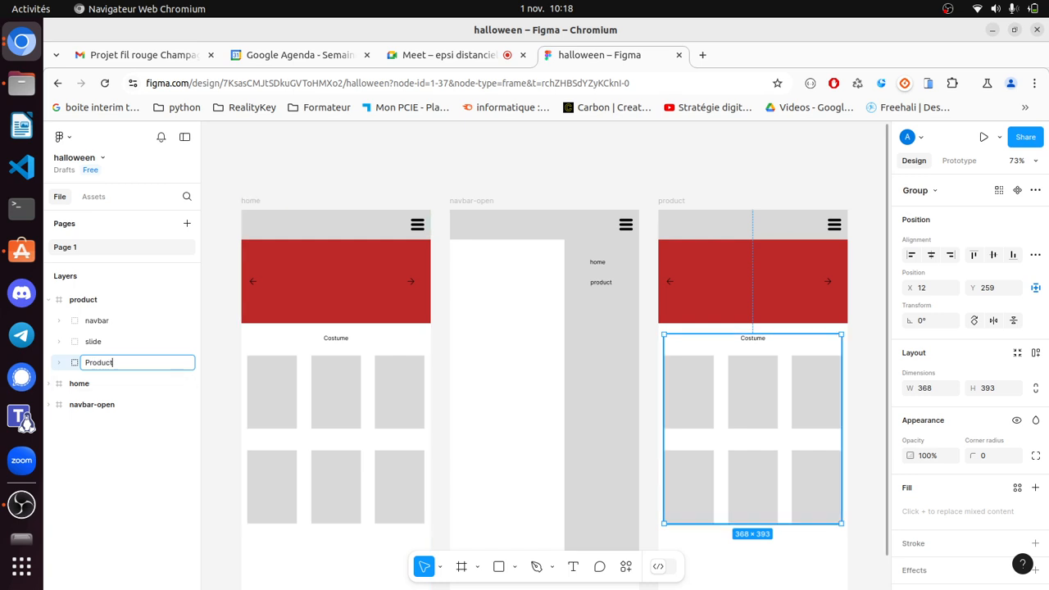
click(60, 362)
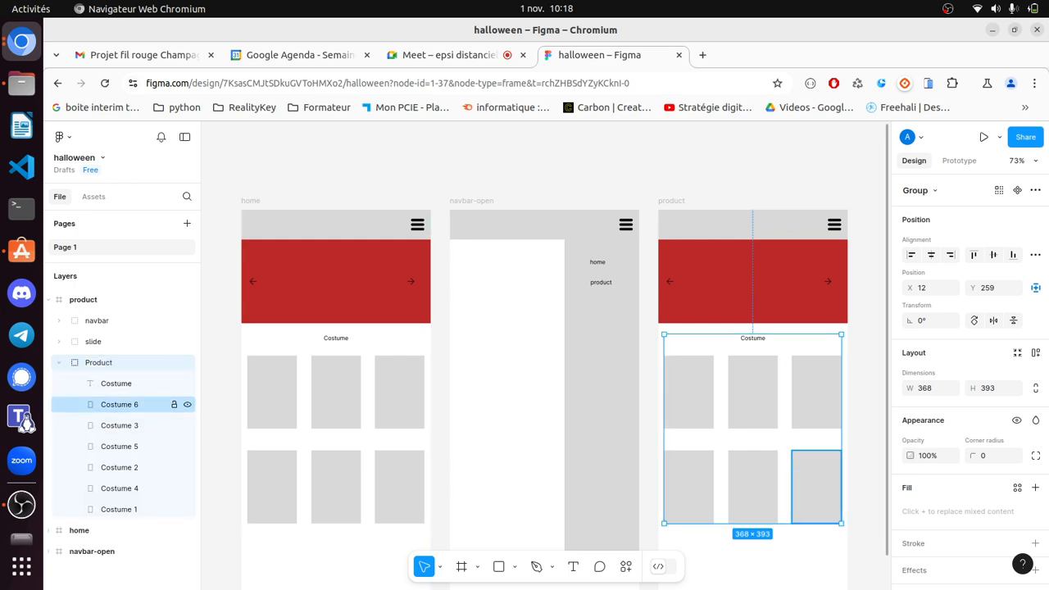
- Delete the bottom row of placeholders, Costume 4, 5 and 6
click(123, 404)
ctrl+click(123, 446)
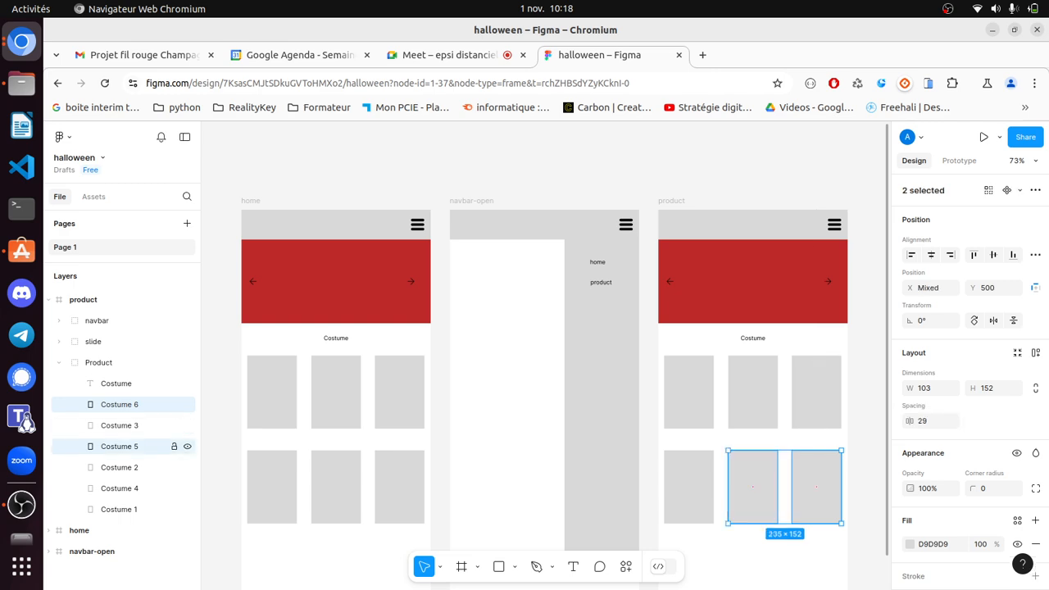
ctrl+click(123, 488)
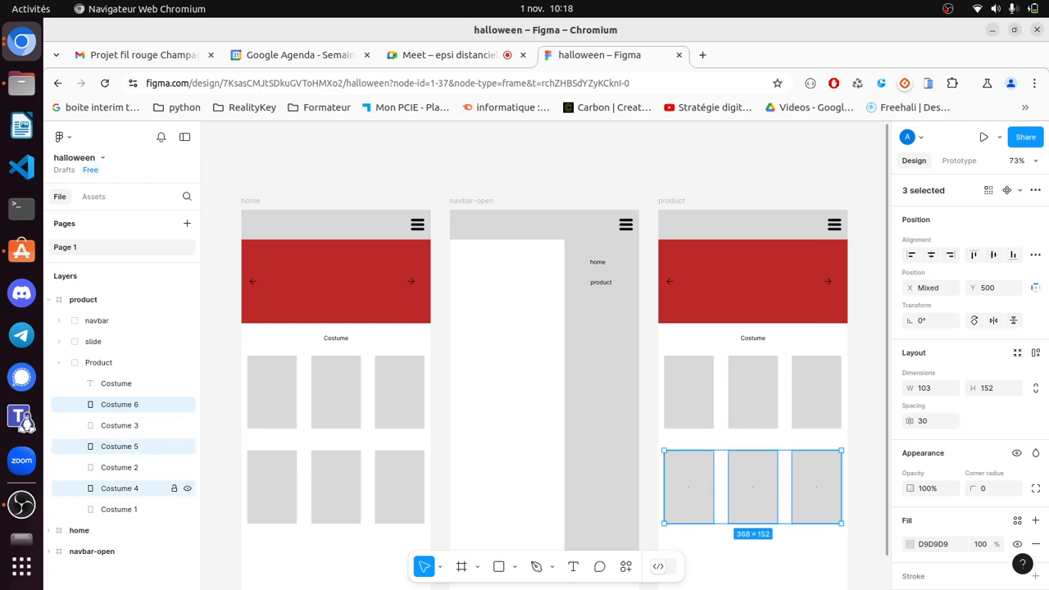
key(Delete)
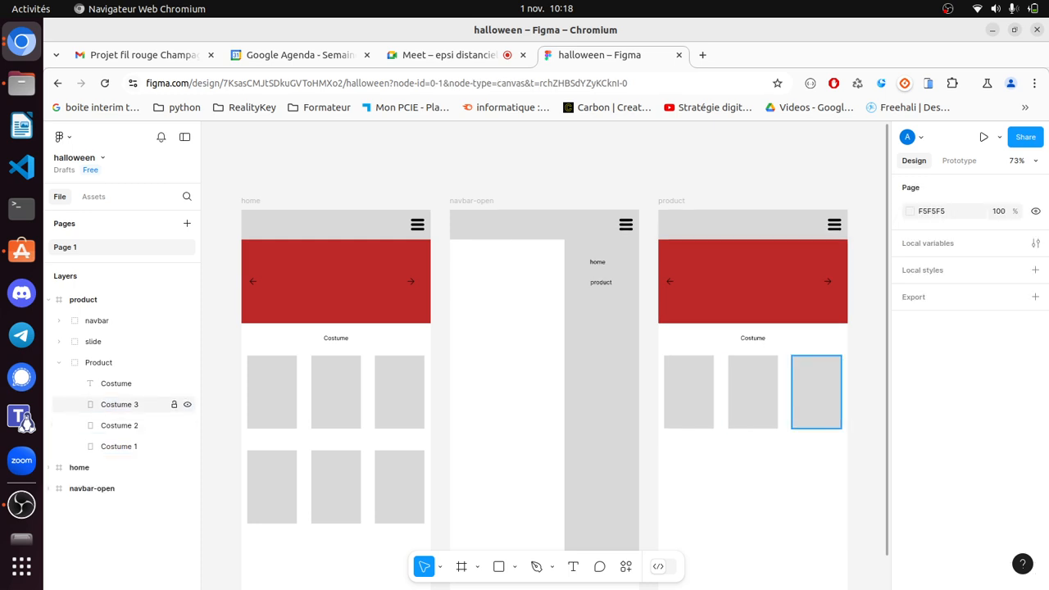
- Rename the three Costume card layers to product 1, product 2 and product 3
double_click(119, 446)
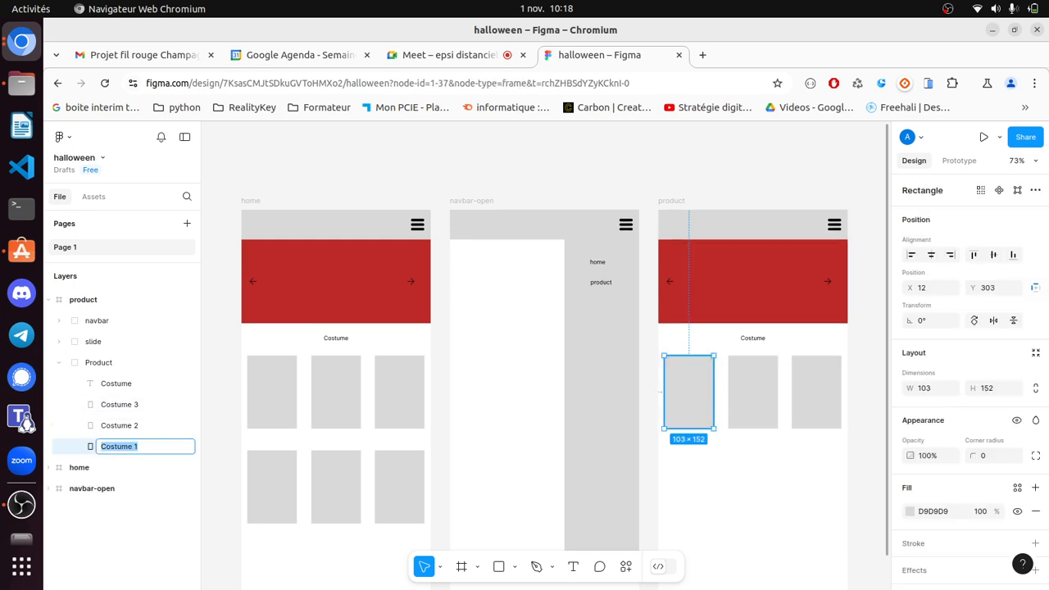
double_click(117, 446)
text(product)
click(120, 426)
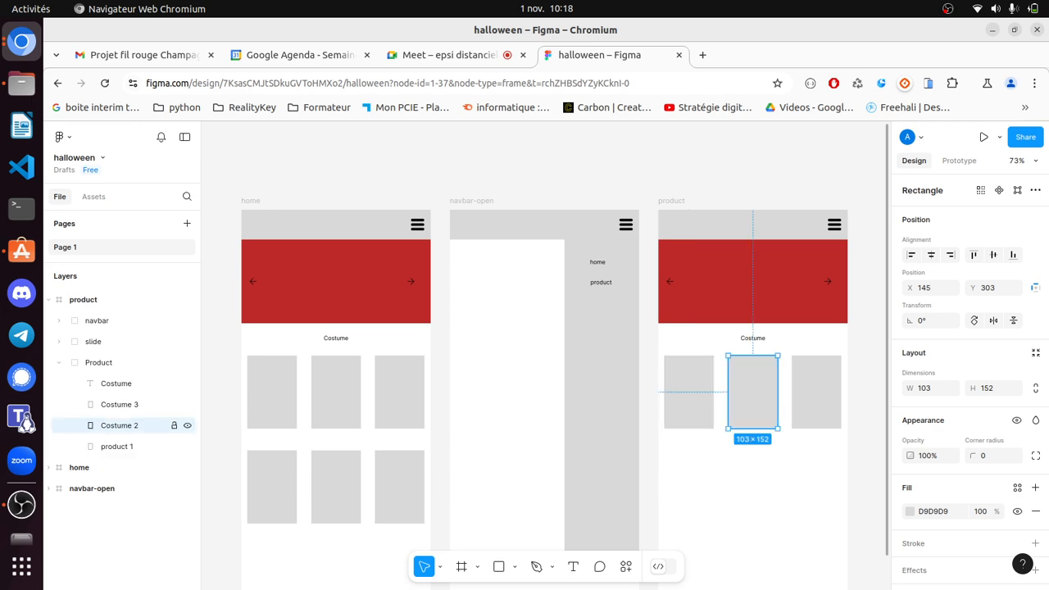
double_click(119, 425)
double_click(120, 426)
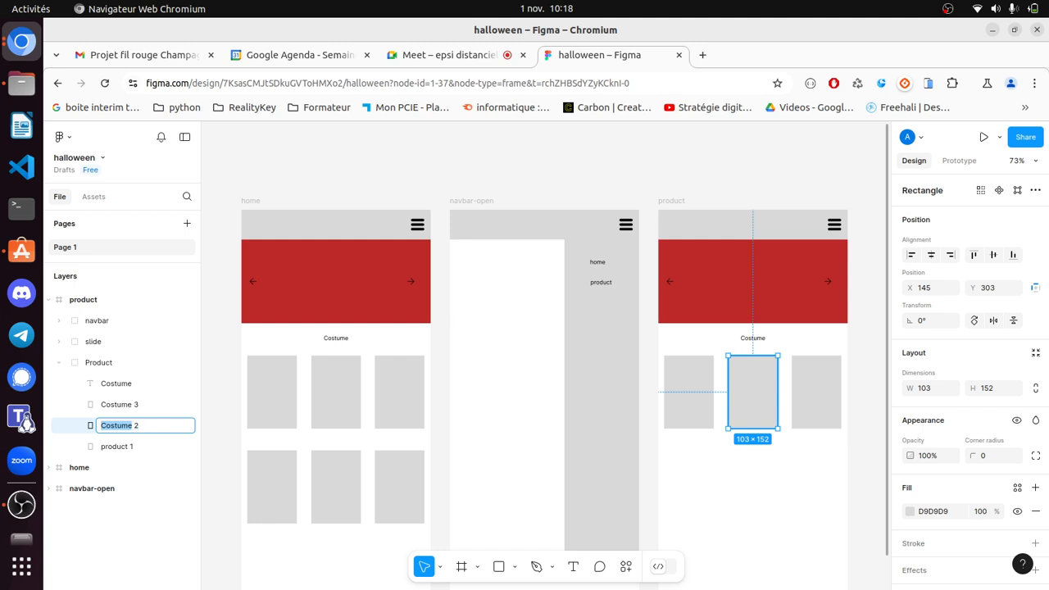
text(product)
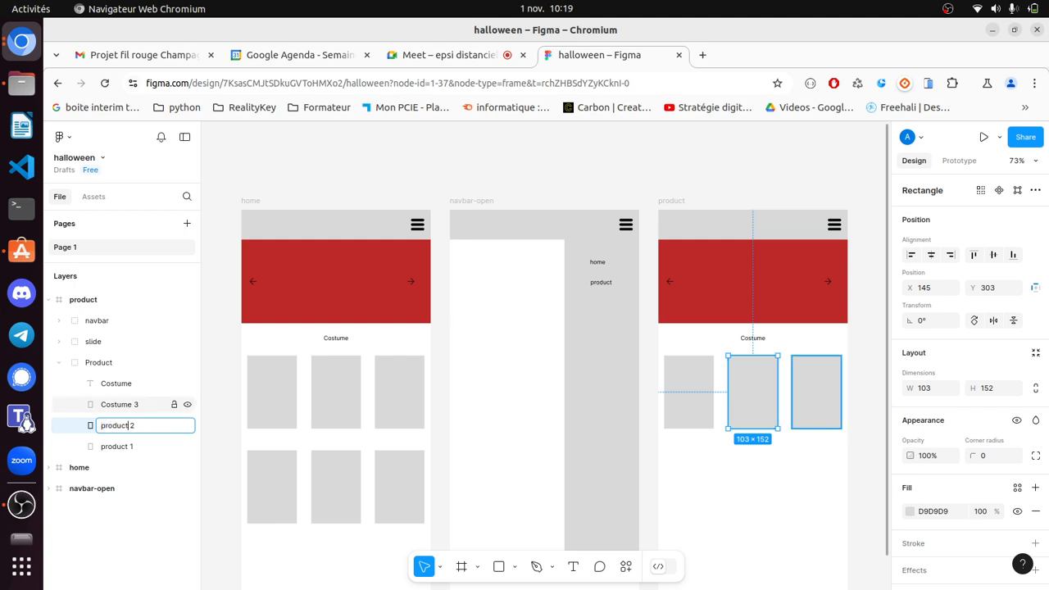
key(Tab)
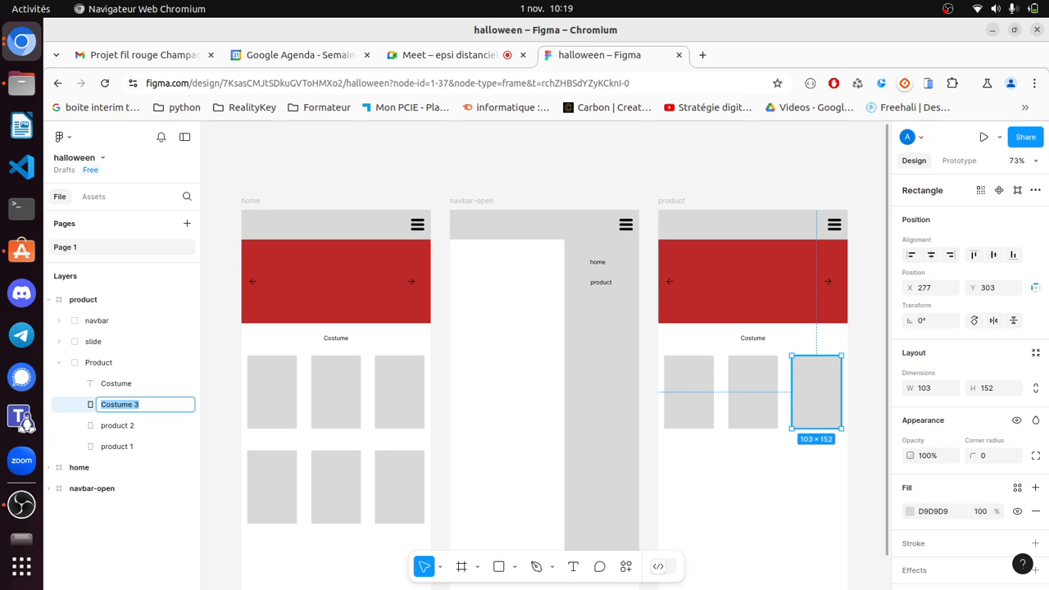
key(shift+Left)
key(shift+Left)
text(product)
- Rename the heading layer and change its canvas text from Costume to 'Product'
double_click(116, 384)
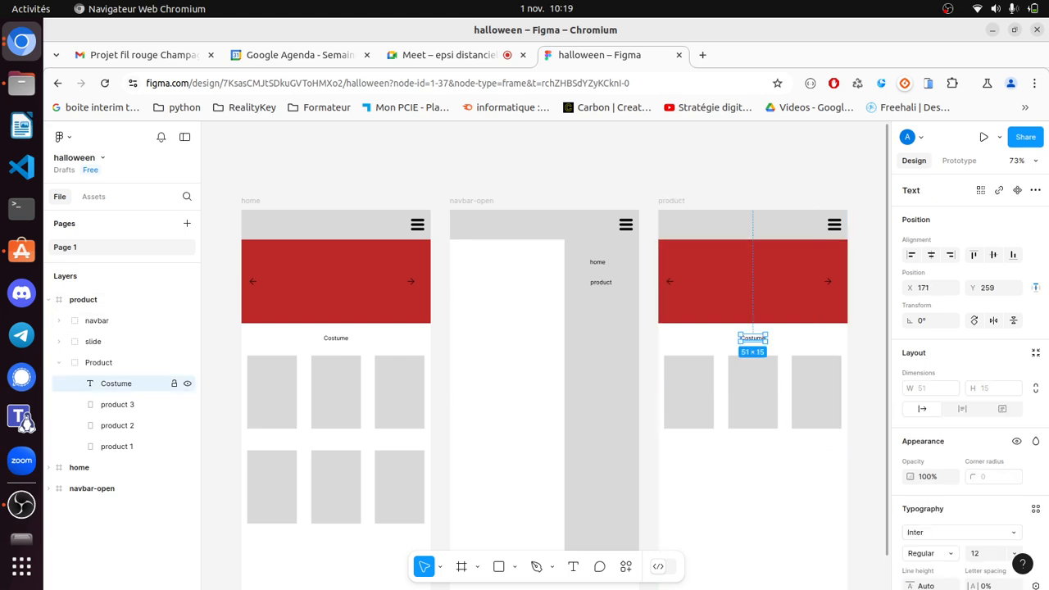
text(Product)
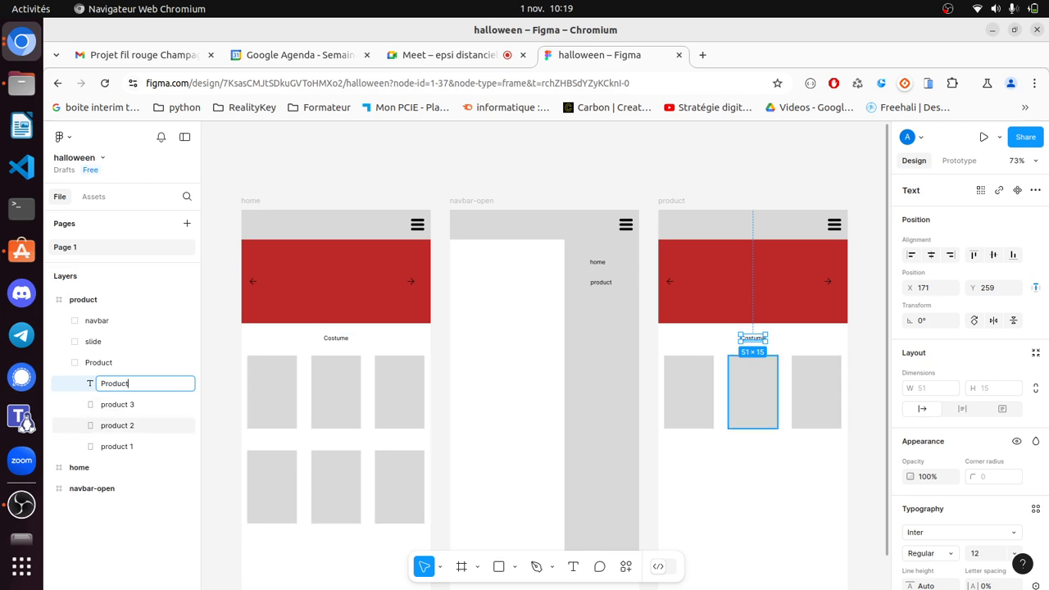
key(Return)
key(Return)
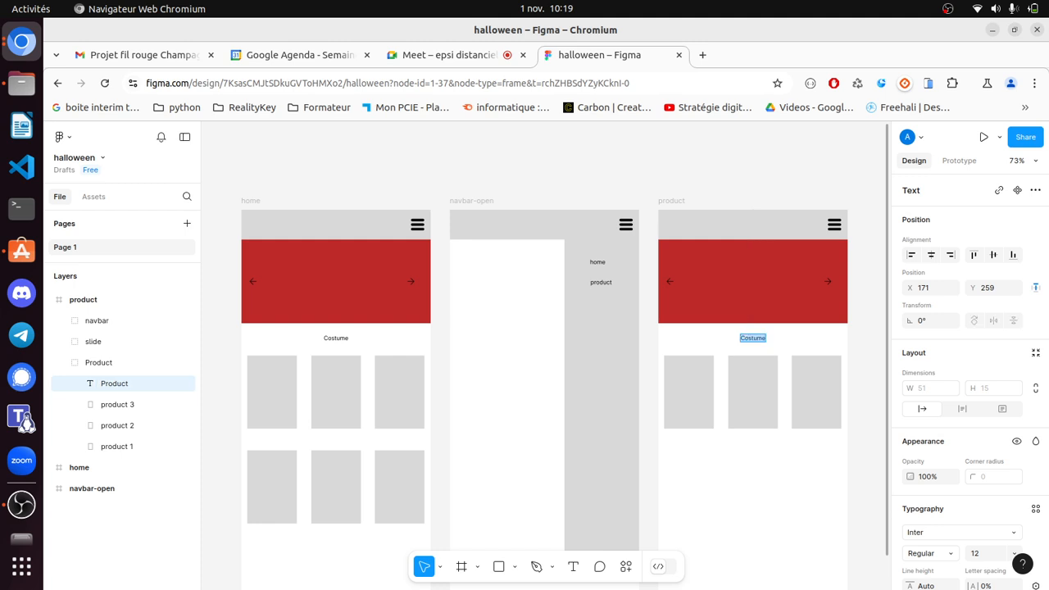
text(Product)
key(Escape)
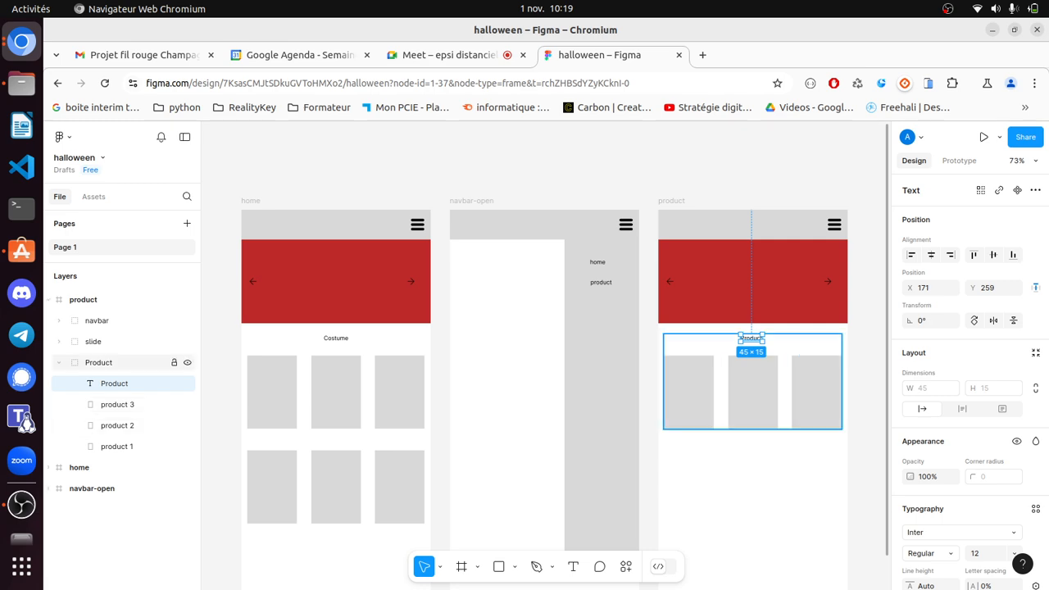
click(58, 362)
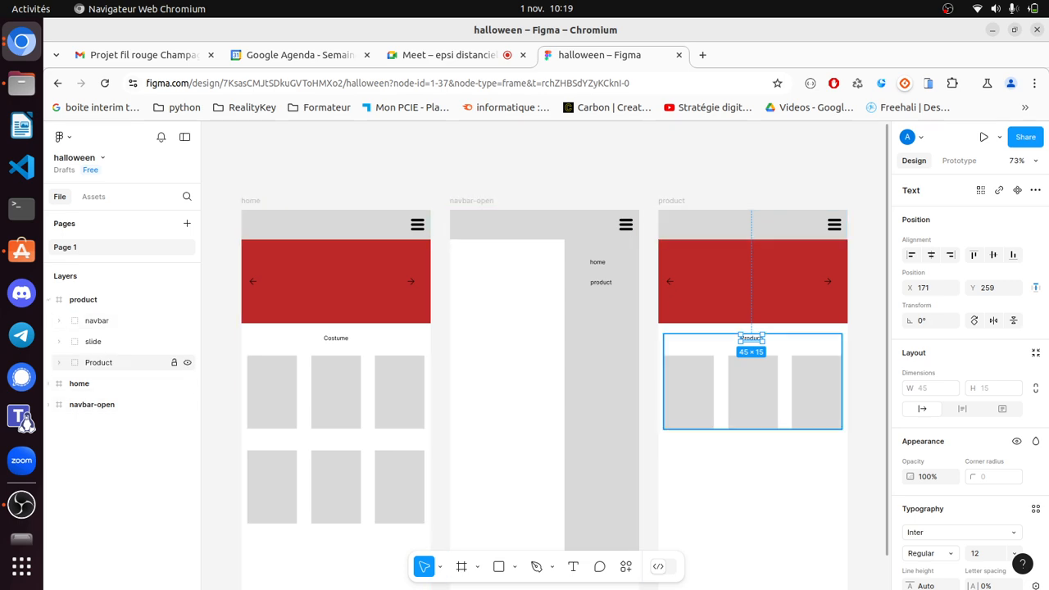
click(49, 300)
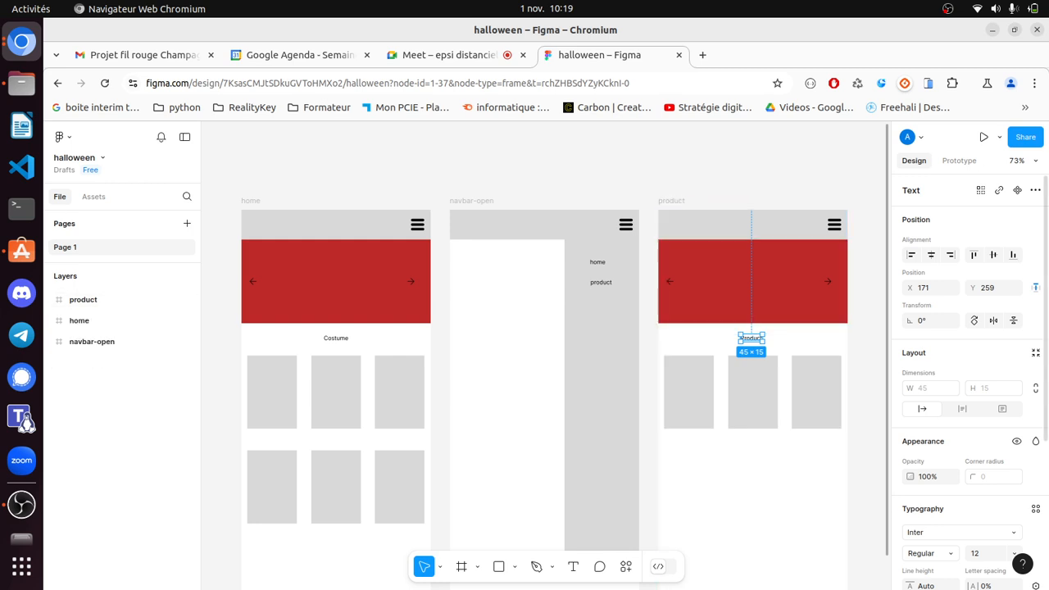
click(959, 161)
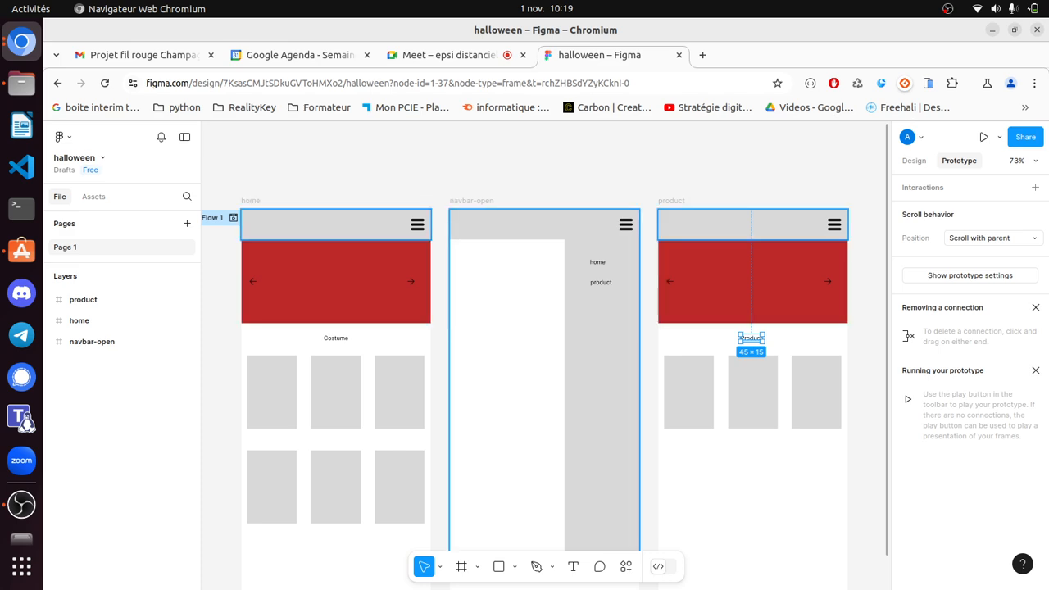
- Link navbar-open's product menu item to the product frame
click(827, 226)
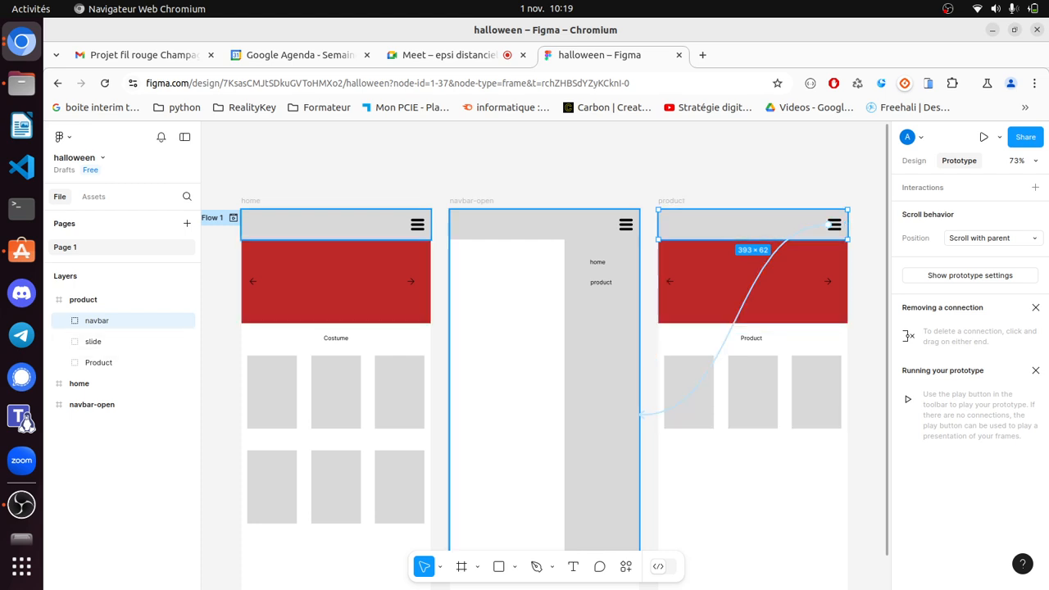
key(Escape)
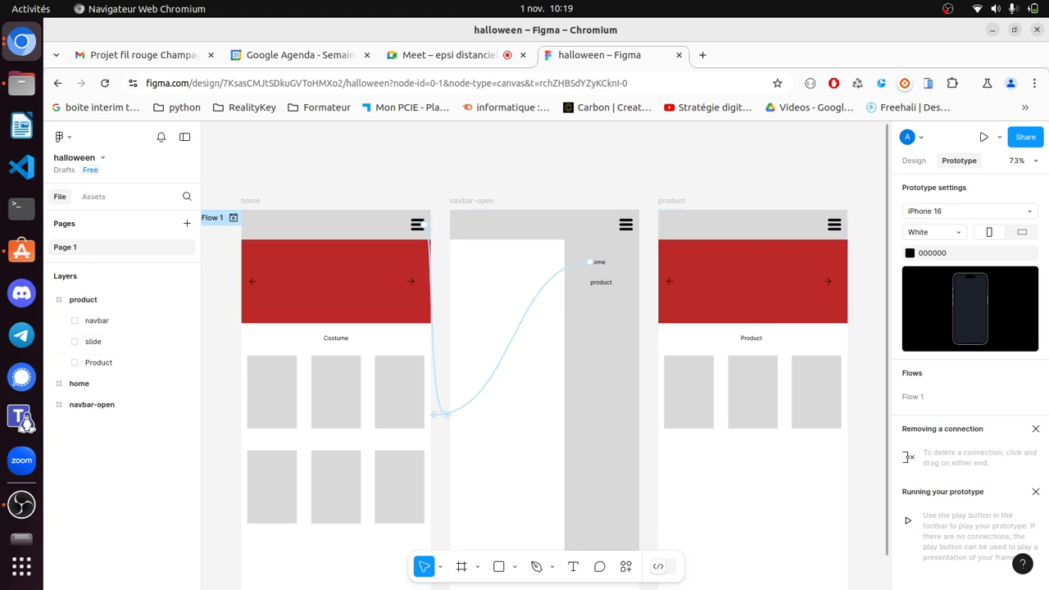
click(830, 224)
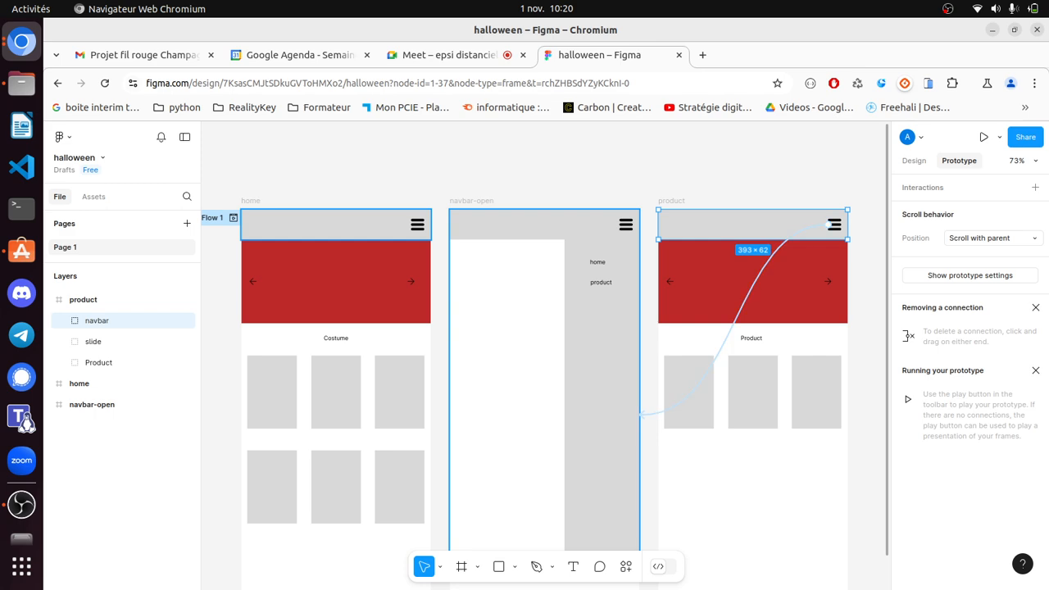
click(564, 170)
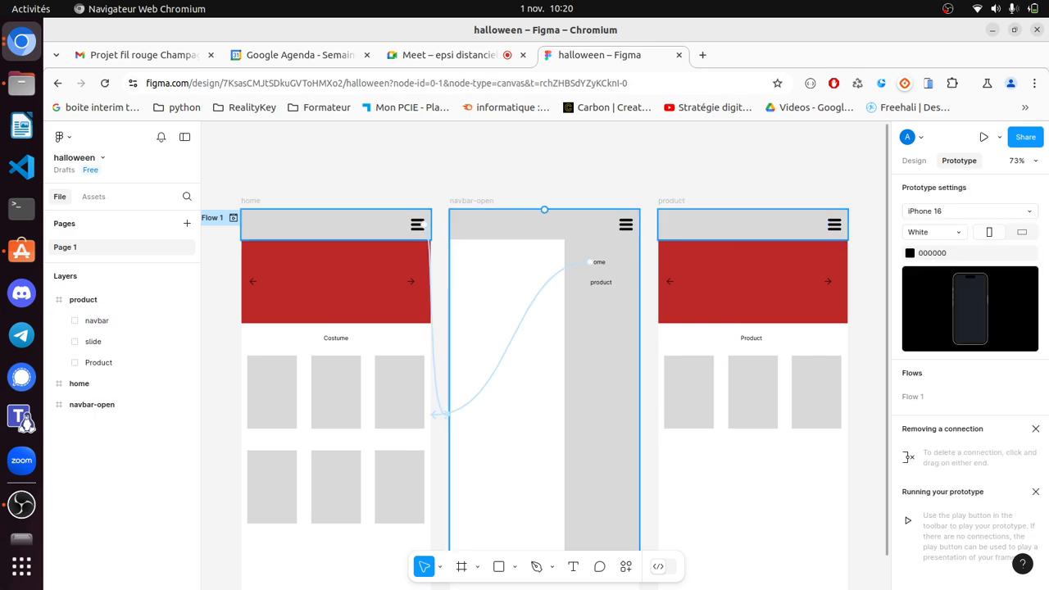
click(600, 281)
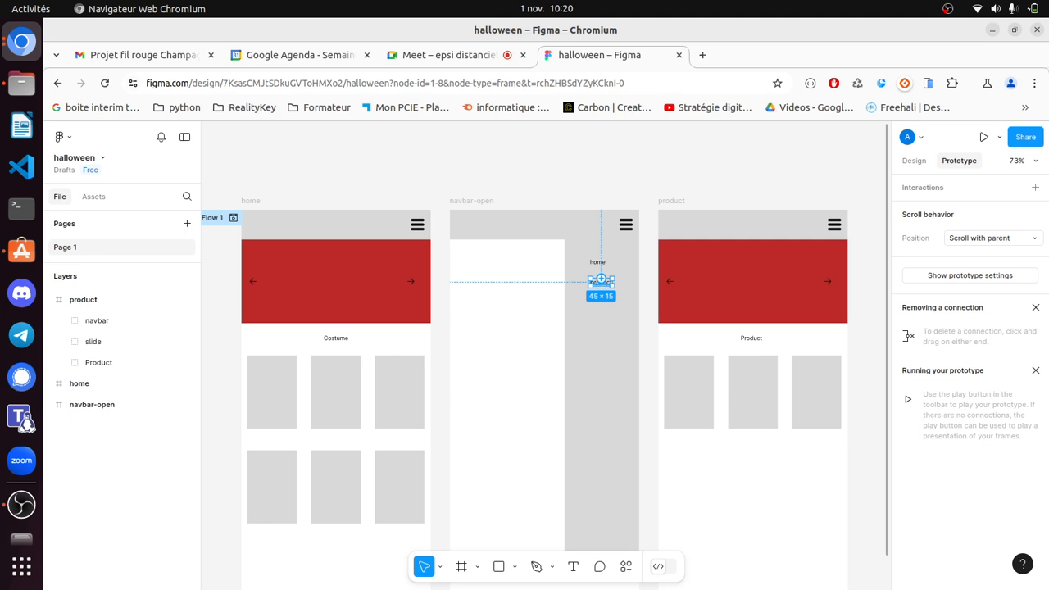
drag(600, 278, 655, 414)
key(Escape)
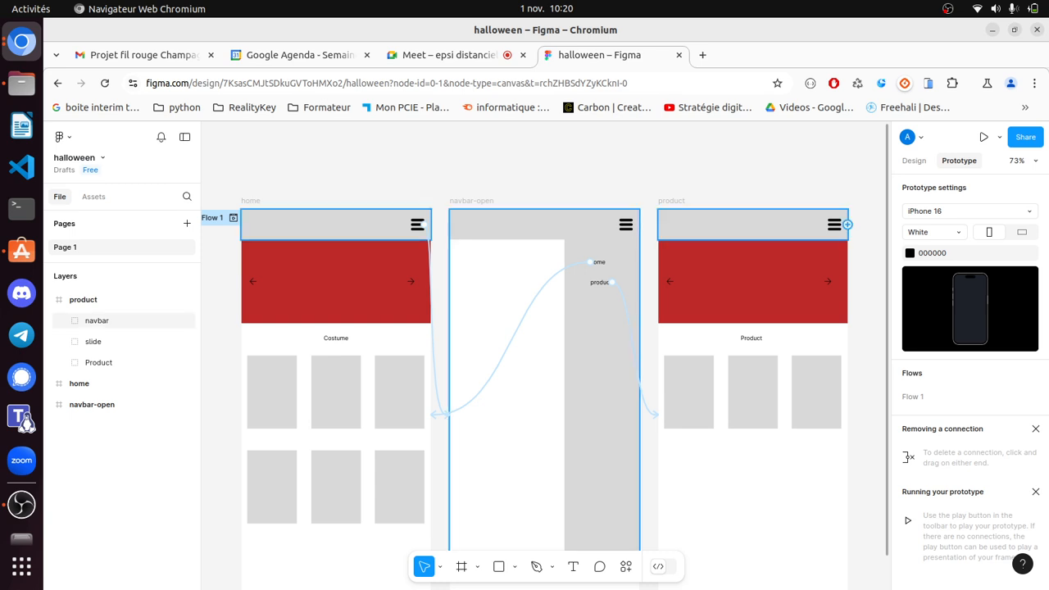
- Replace the product frame's menu icon link with a new connection to navbar-open
click(833, 223)
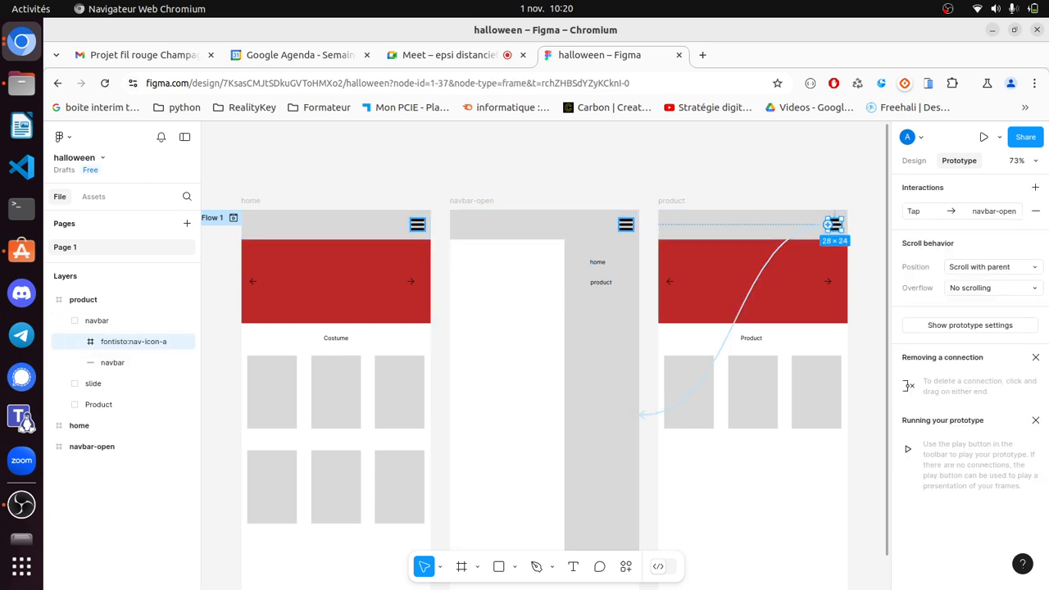
click(755, 281)
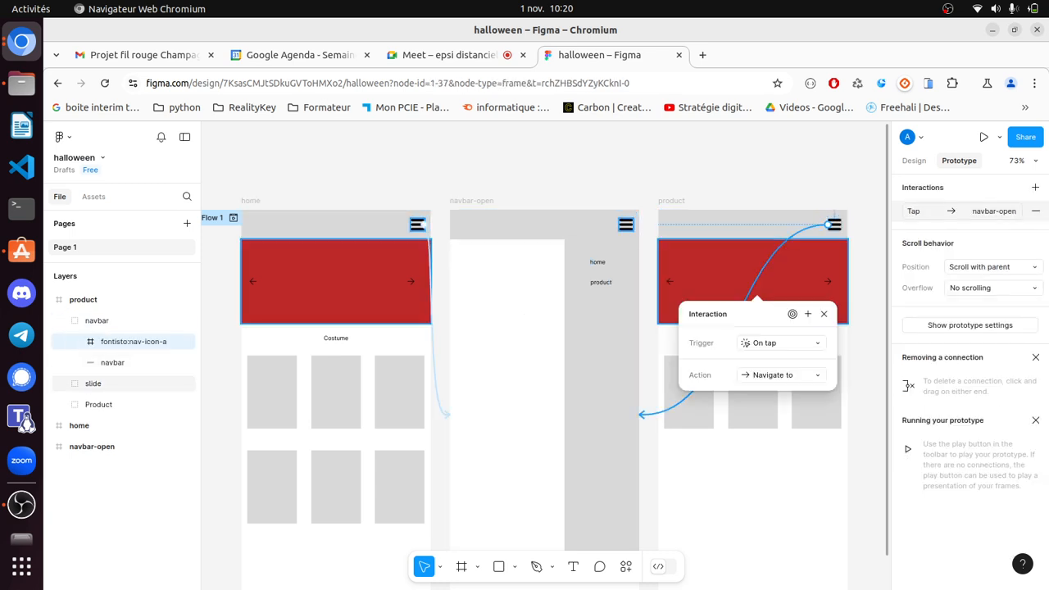
key(Delete)
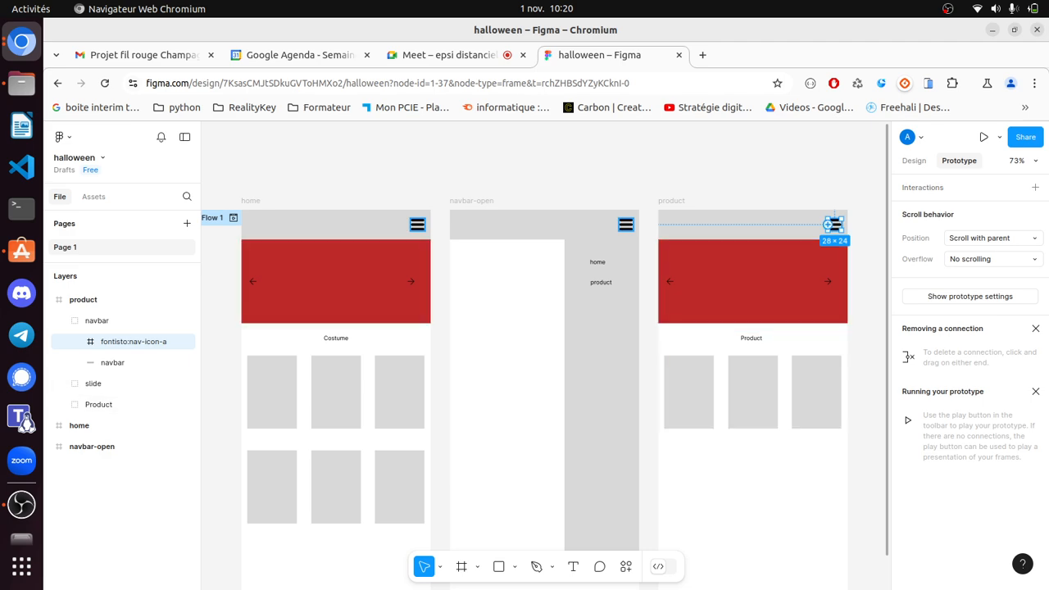
drag(827, 224, 641, 414)
click(867, 305)
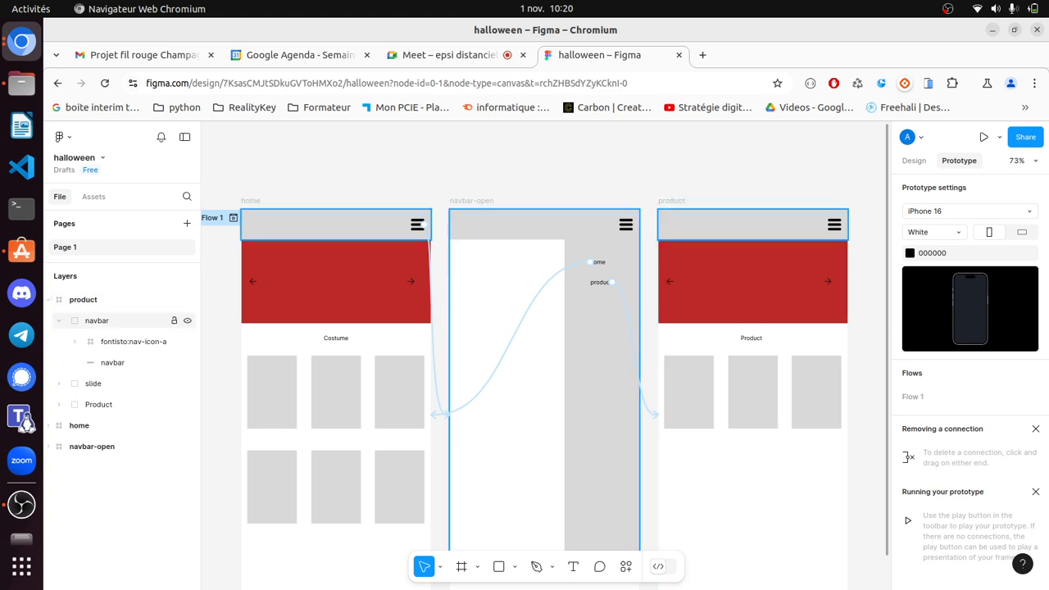
- Review the prototype links on the product and home frames, then launch the presentation preview
click(58, 320)
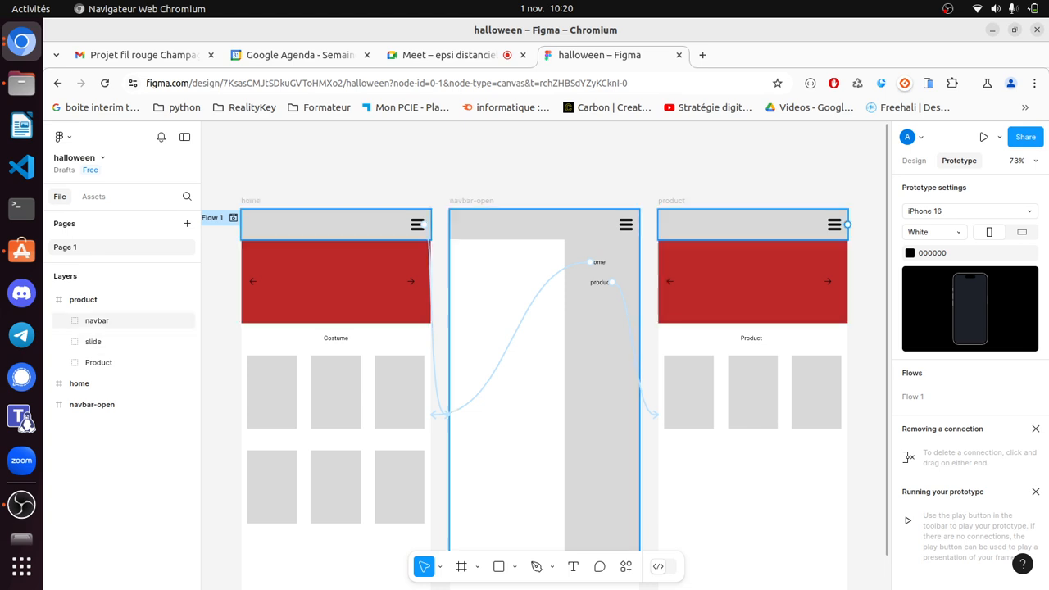
click(832, 227)
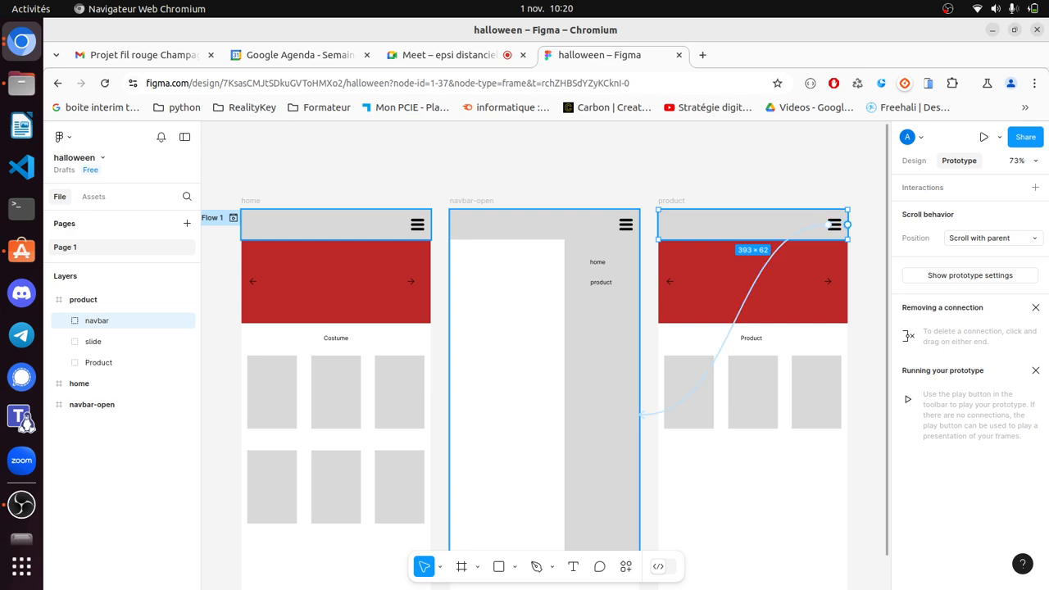
click(773, 175)
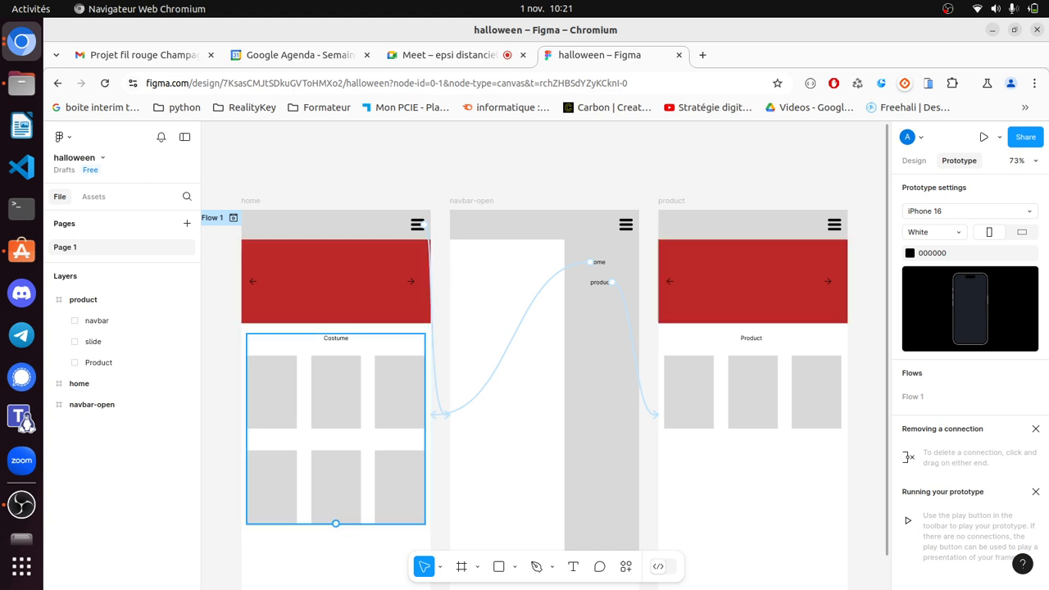
click(336, 338)
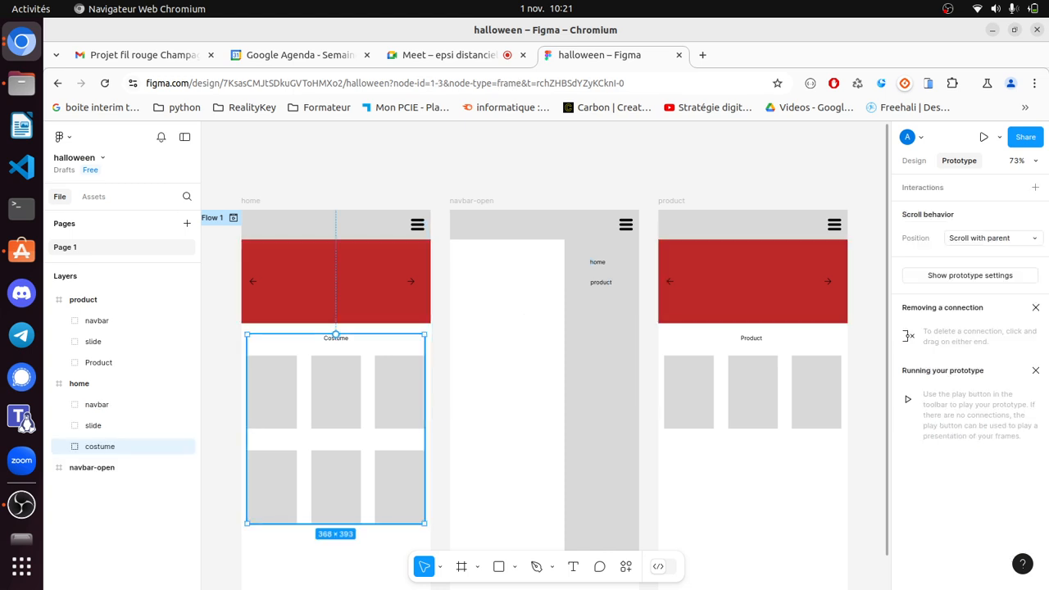
double_click(271, 392)
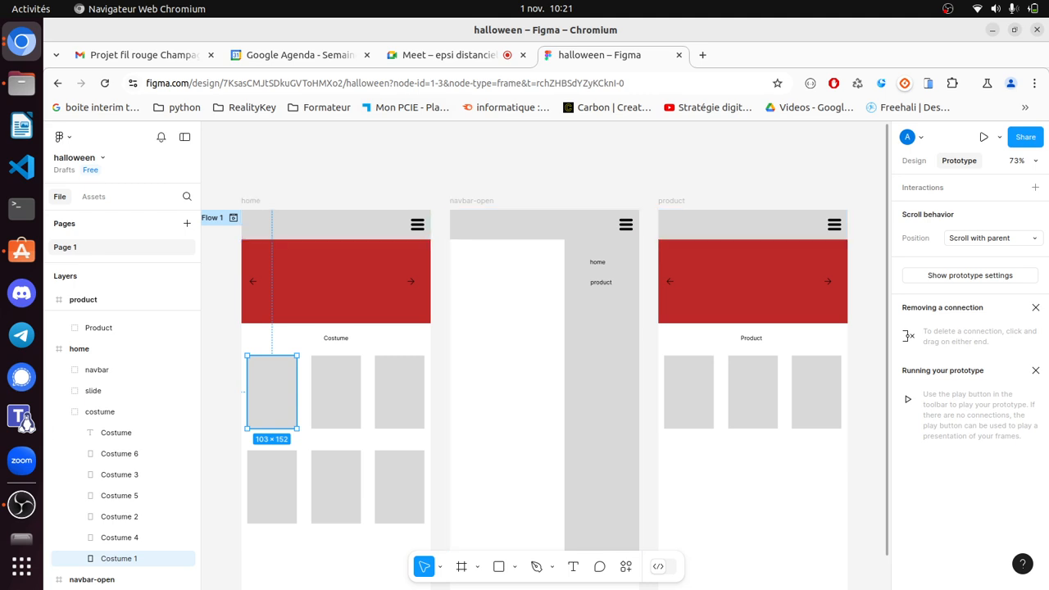
click(221, 459)
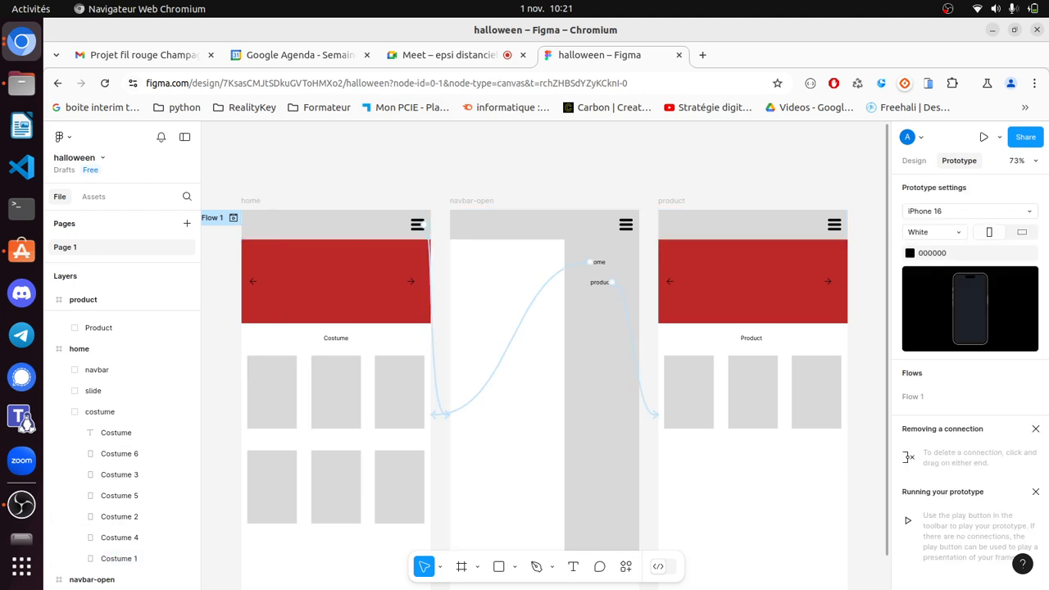
click(335, 334)
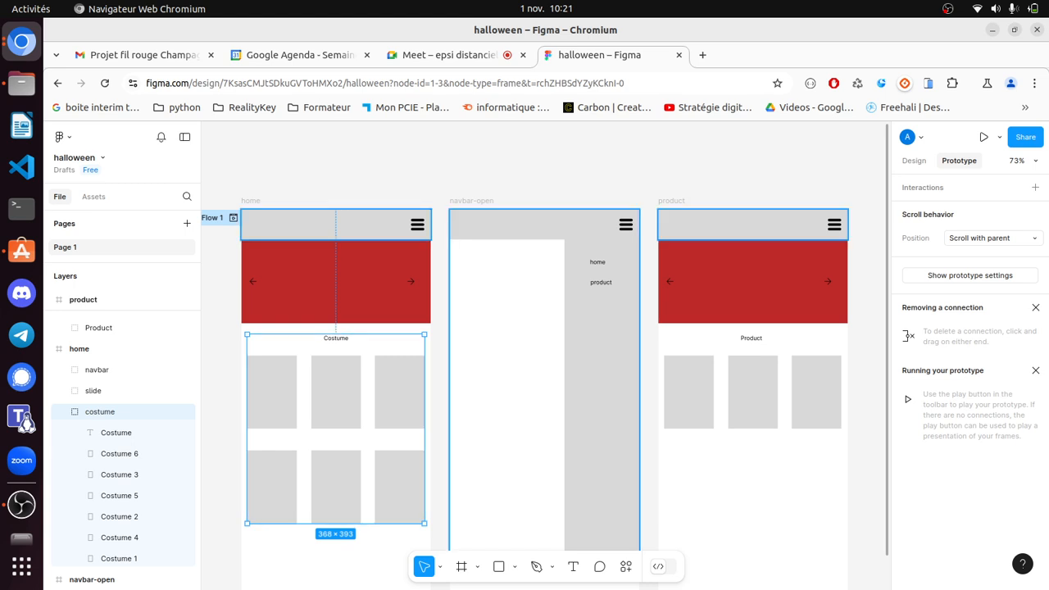
click(648, 393)
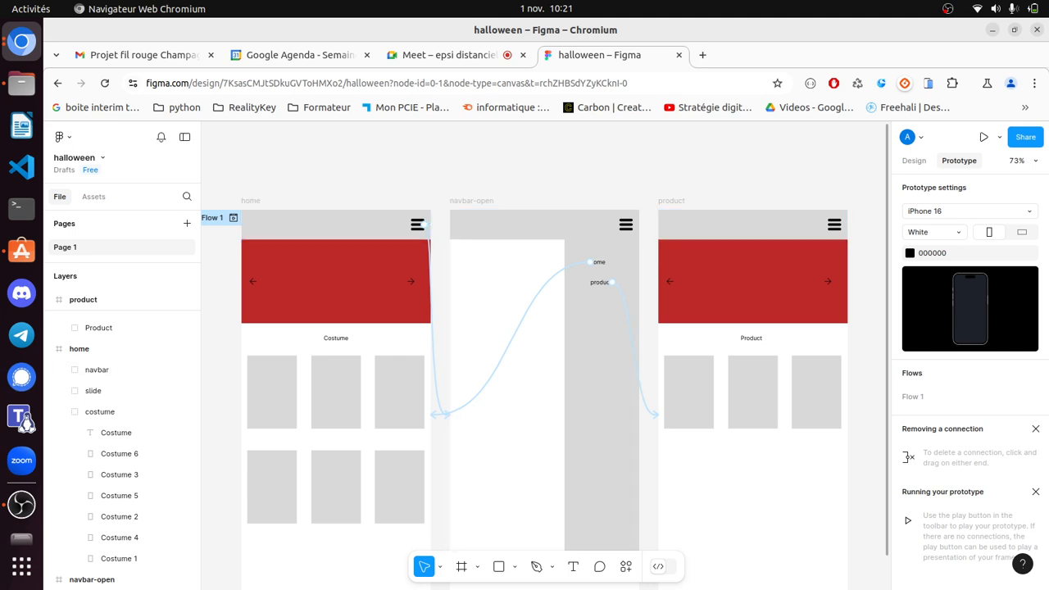
click(914, 161)
click(983, 137)
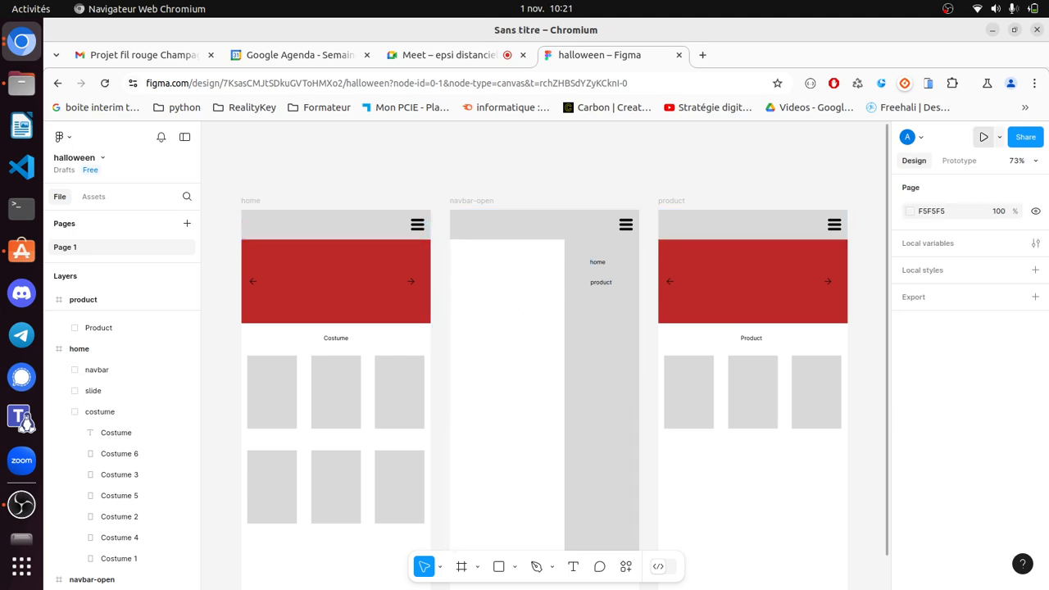
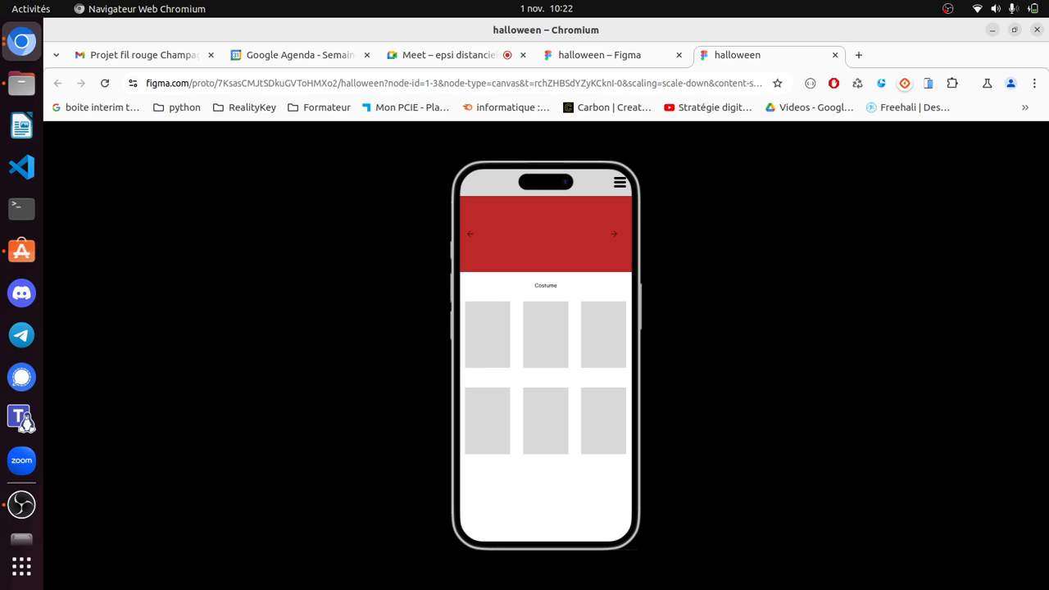
- Test the prototype menu links from home to Product and back, then return to the design file
click(619, 182)
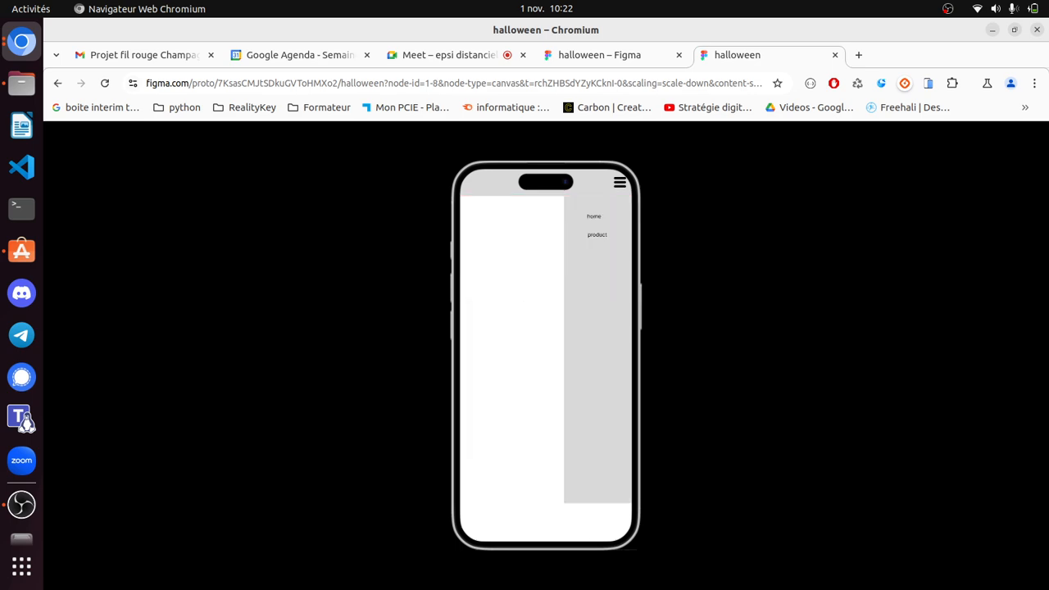
click(598, 235)
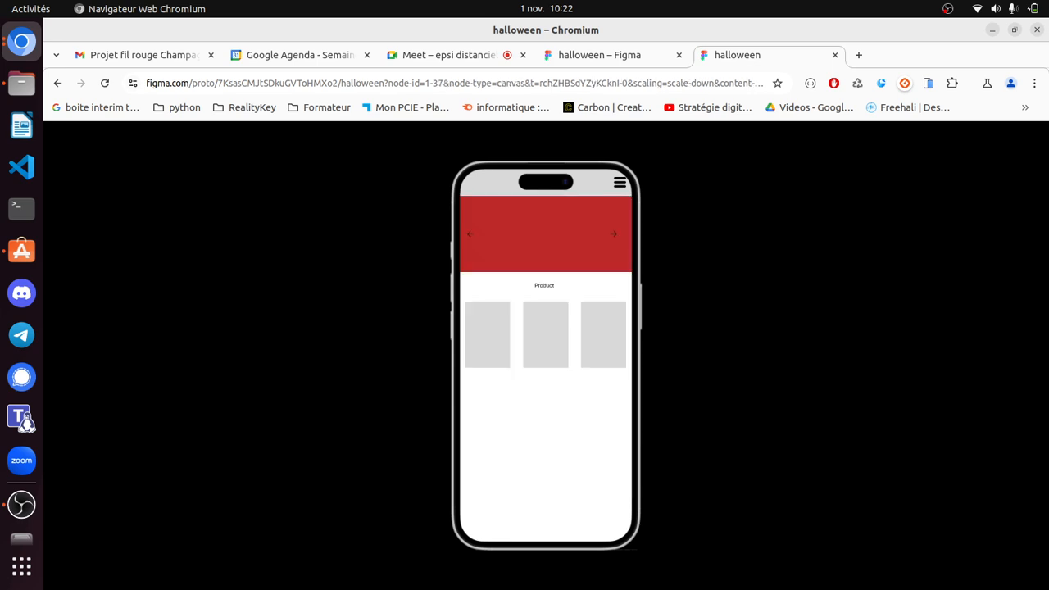
click(619, 183)
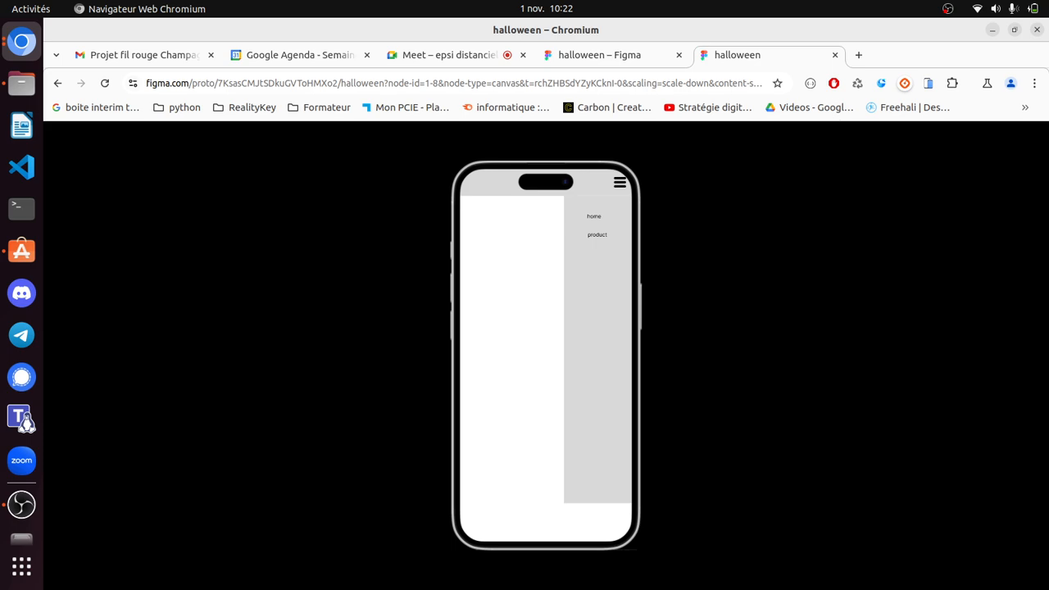
click(619, 182)
click(594, 216)
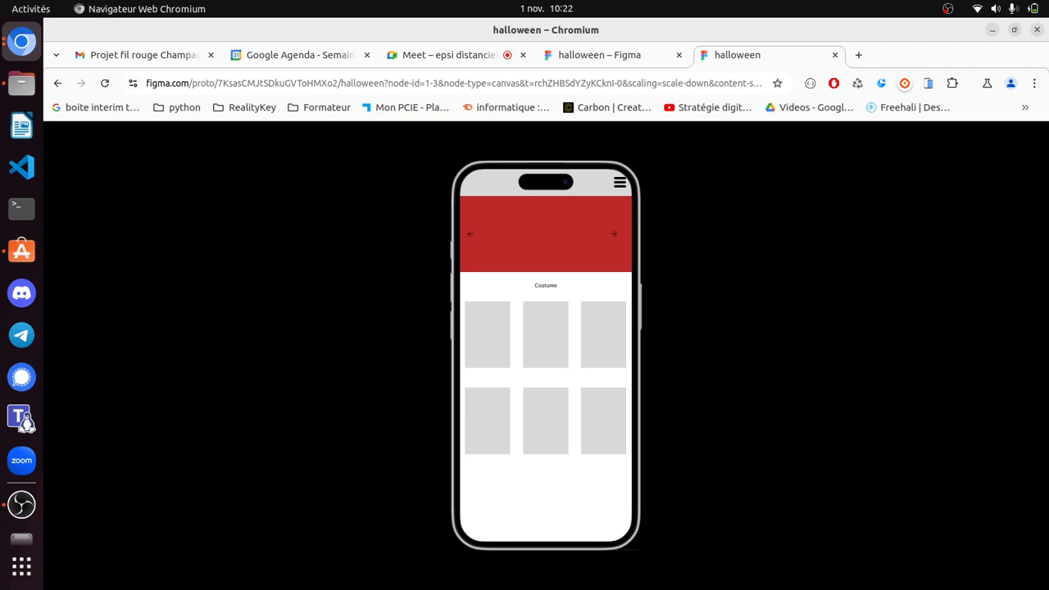
click(600, 55)
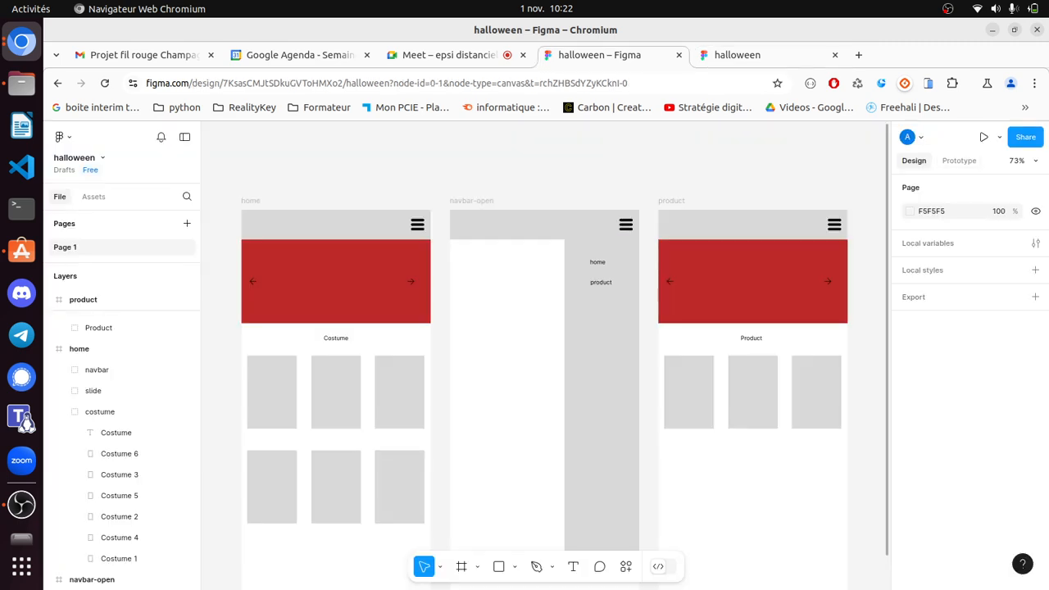
- Collapse the home and product frames in Layers, then bring the prototype preview back up
click(737, 55)
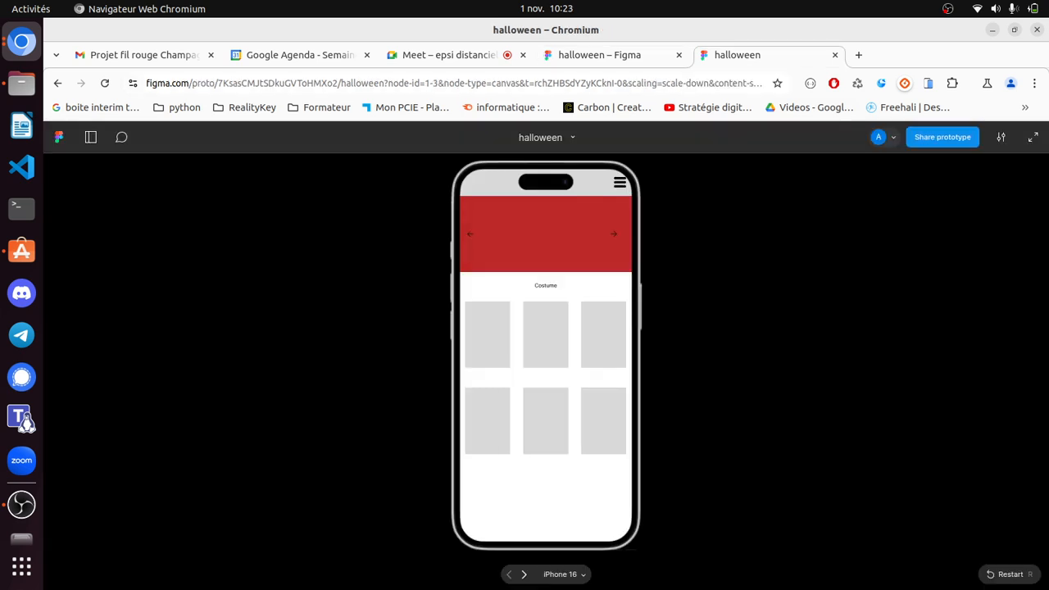
click(599, 55)
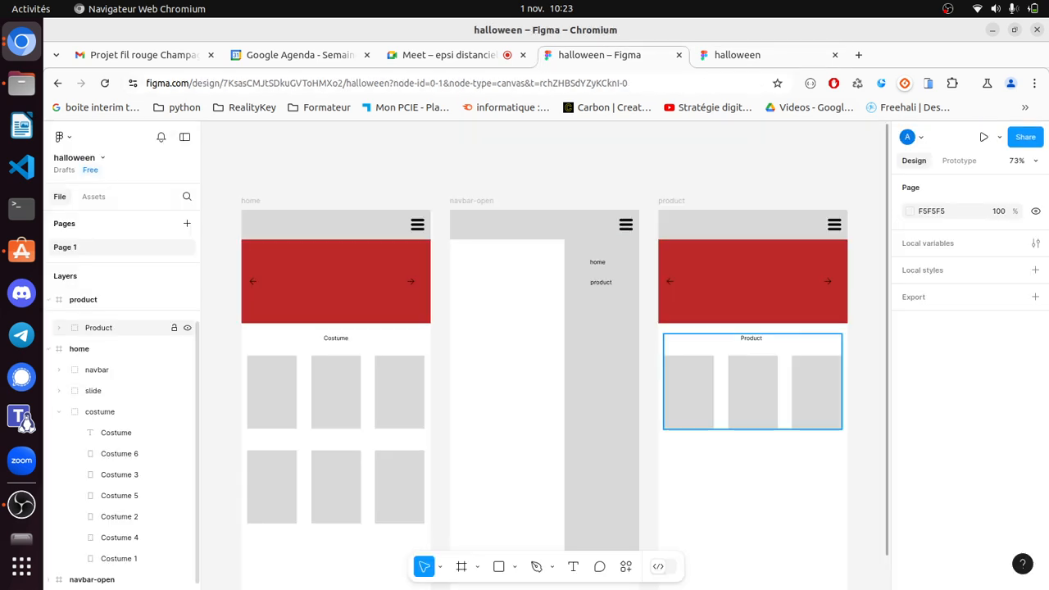
click(49, 349)
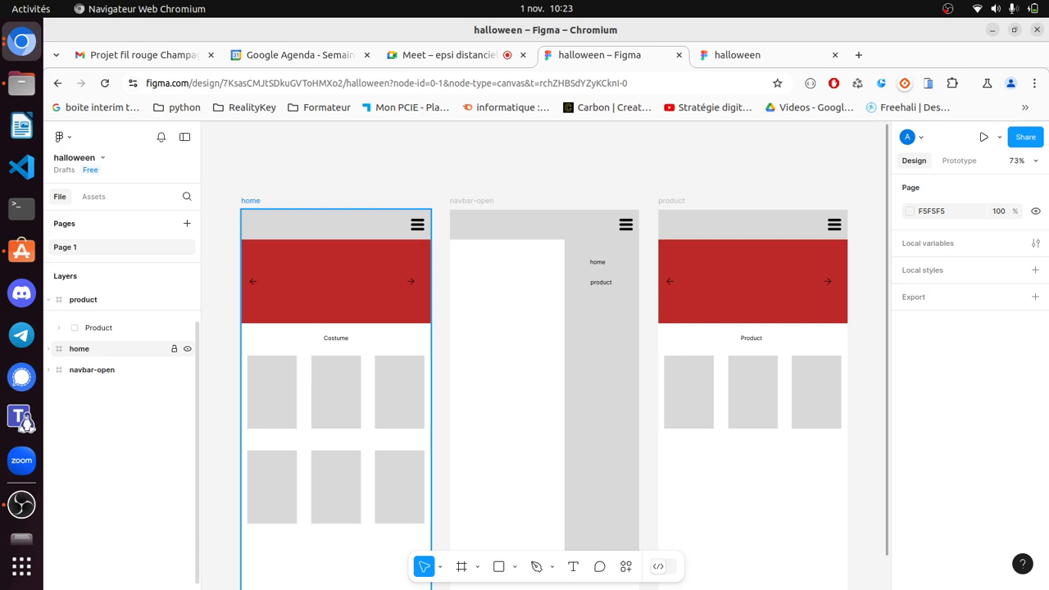
click(49, 300)
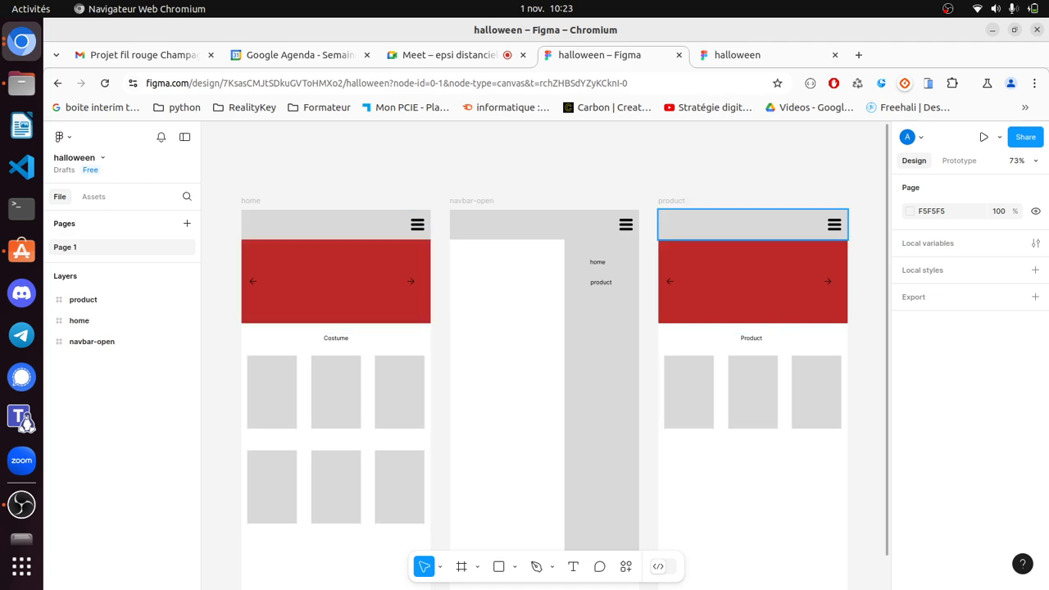
click(737, 54)
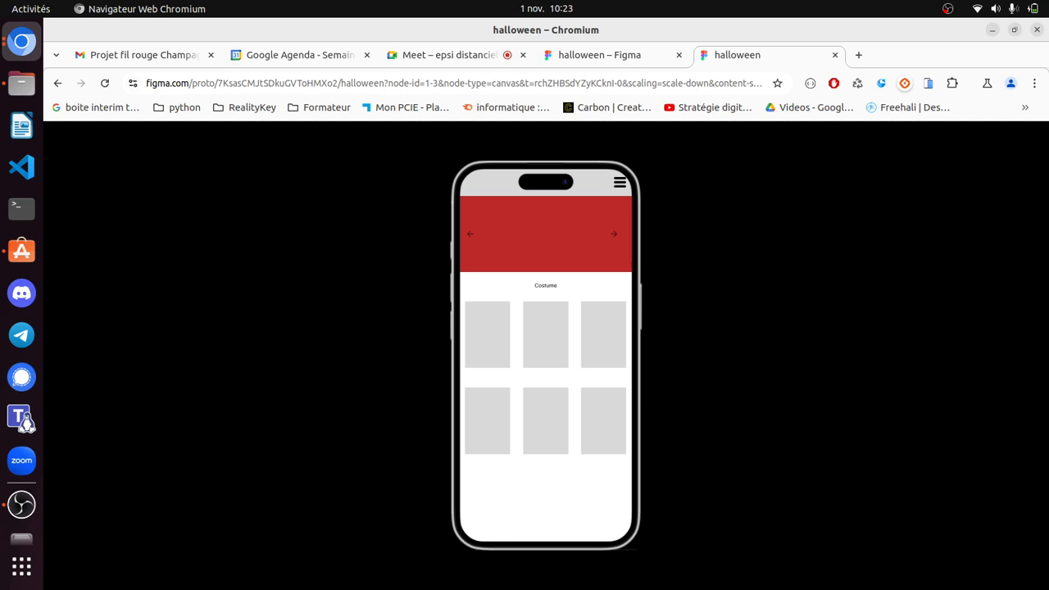
- Navigate the prototype from home via the menu to Product and back, then return to the design file
click(620, 183)
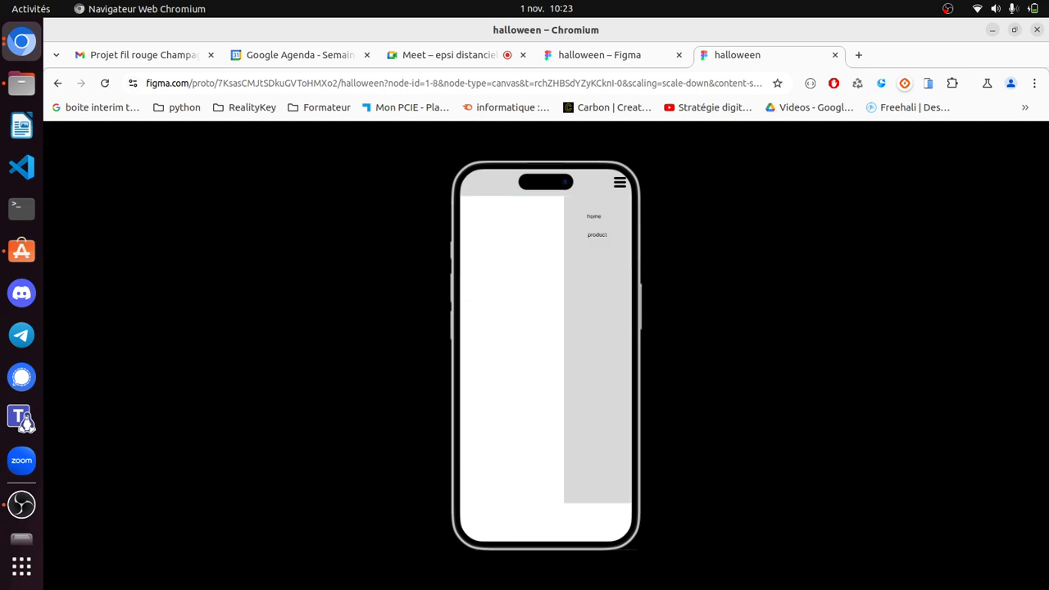
click(597, 235)
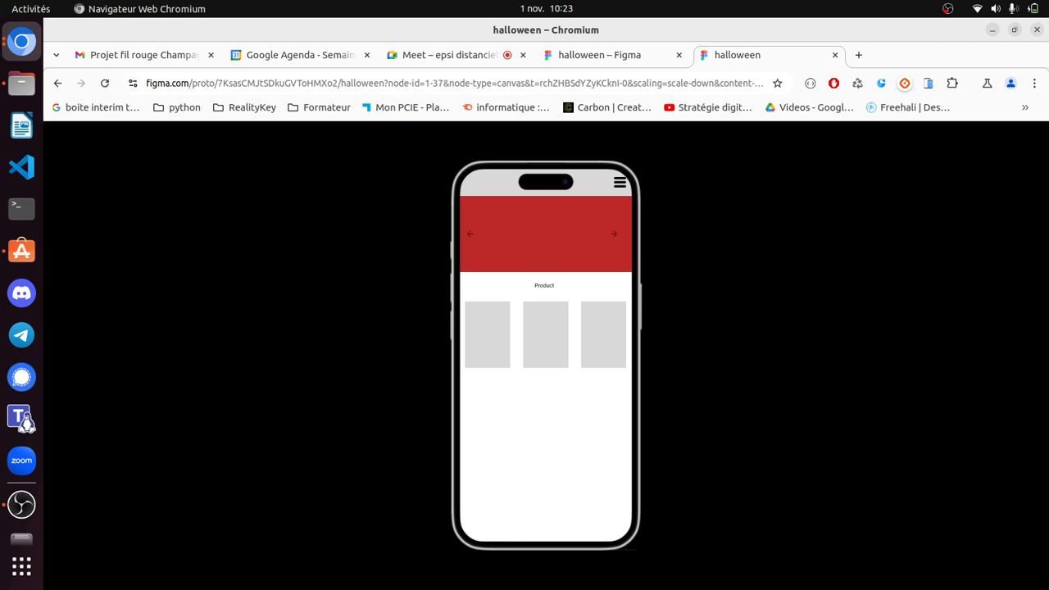
click(620, 183)
click(594, 217)
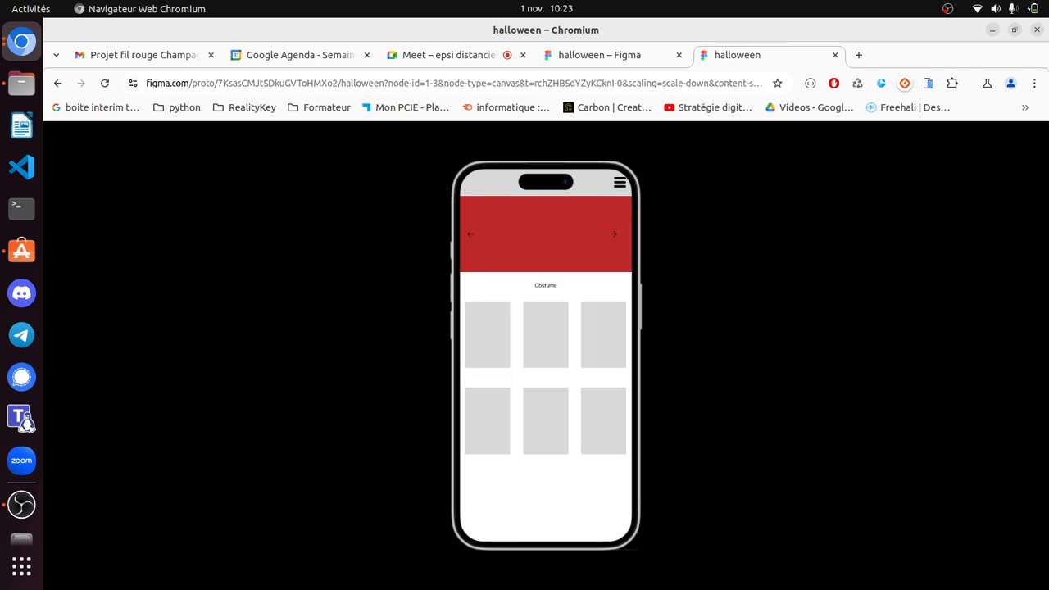
click(600, 55)
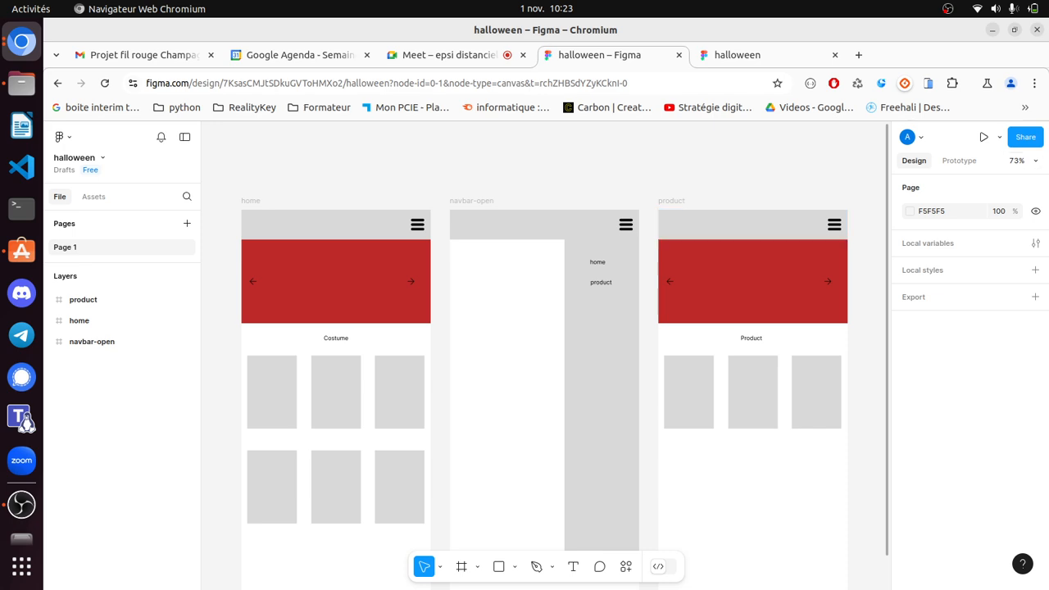
- Keep the file shared with anyone who has the link as viewers, and copy its share link
click(1025, 136)
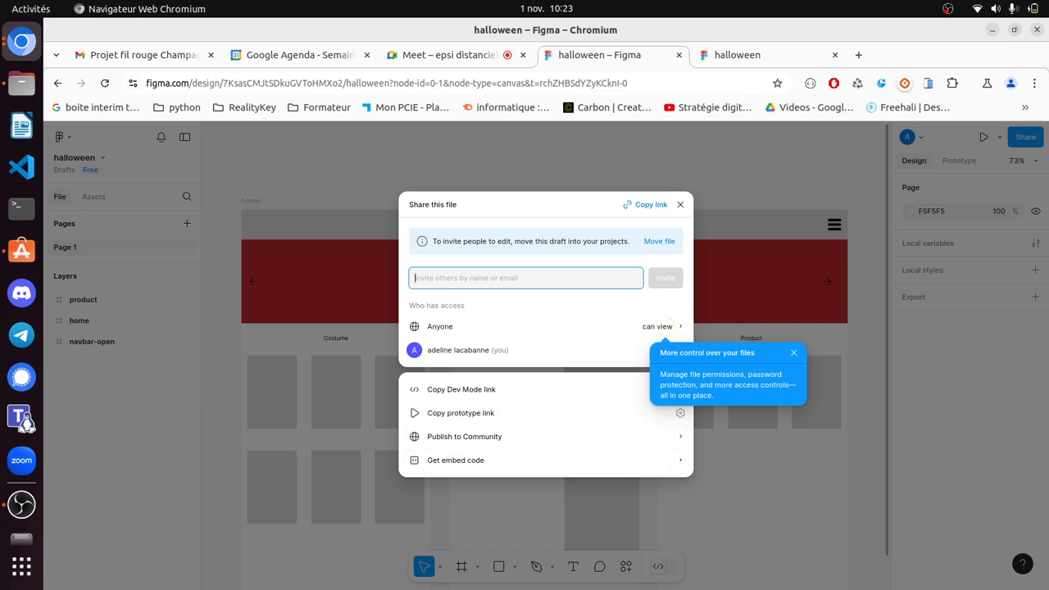
click(648, 326)
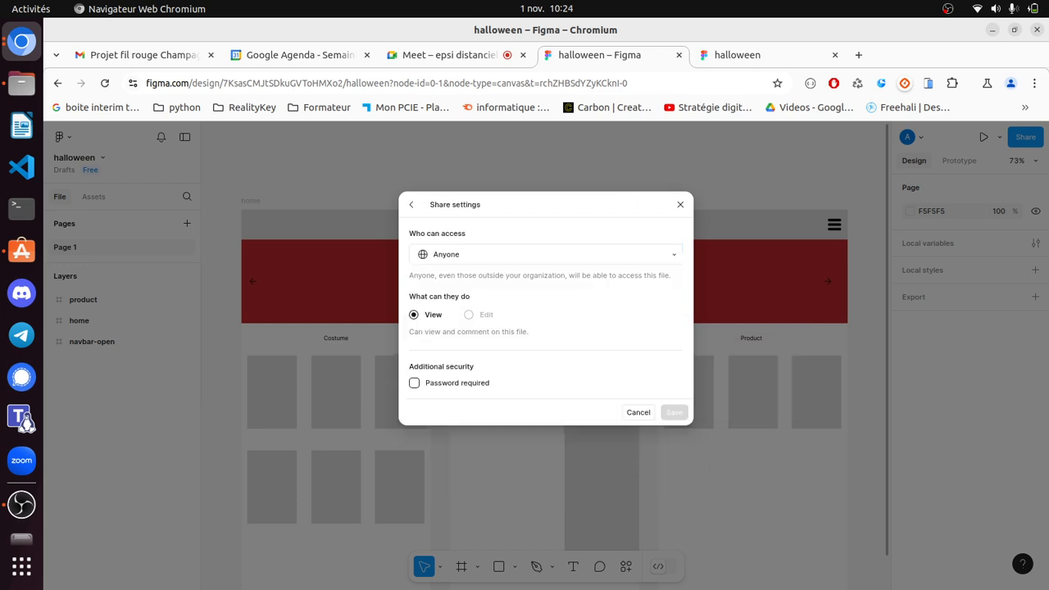
click(541, 254)
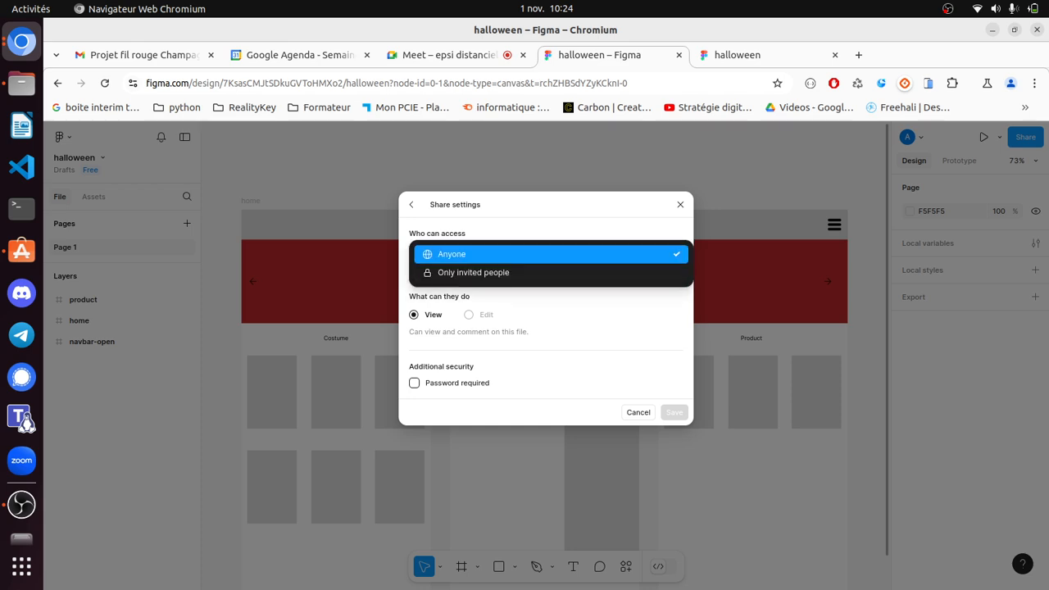
click(541, 254)
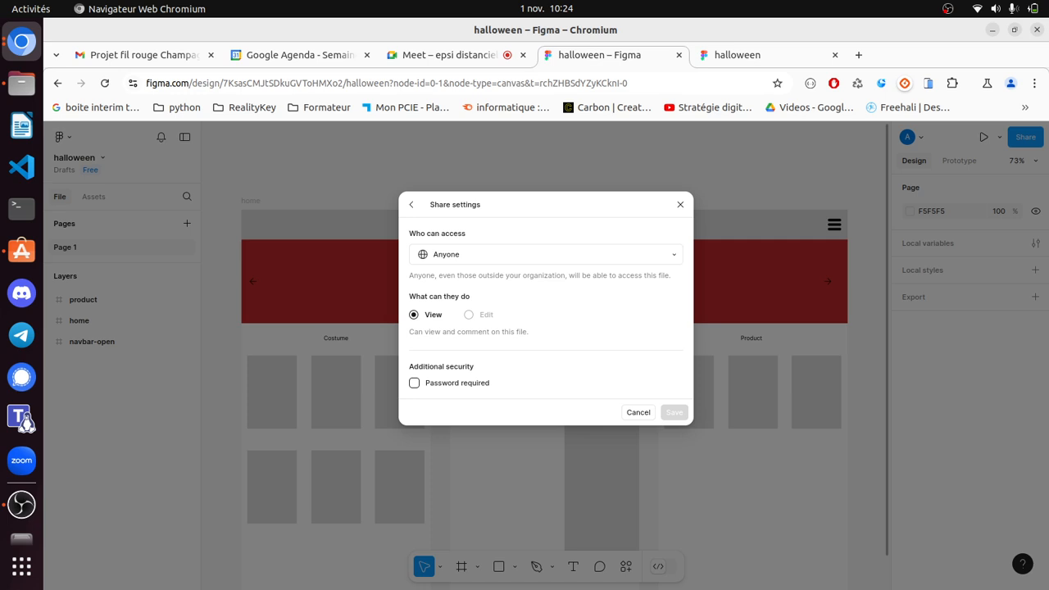
click(411, 205)
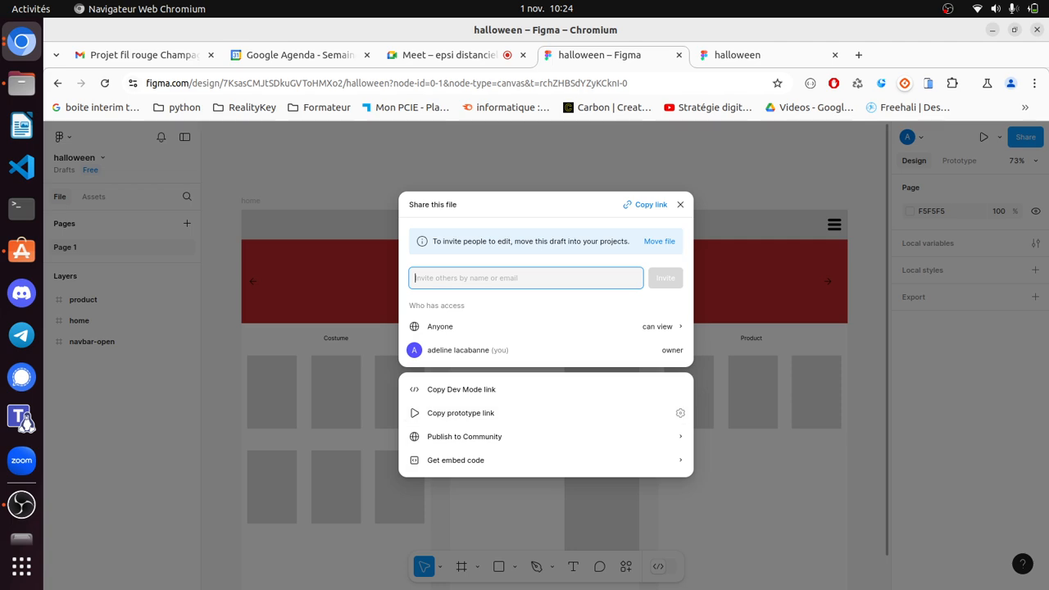
click(646, 205)
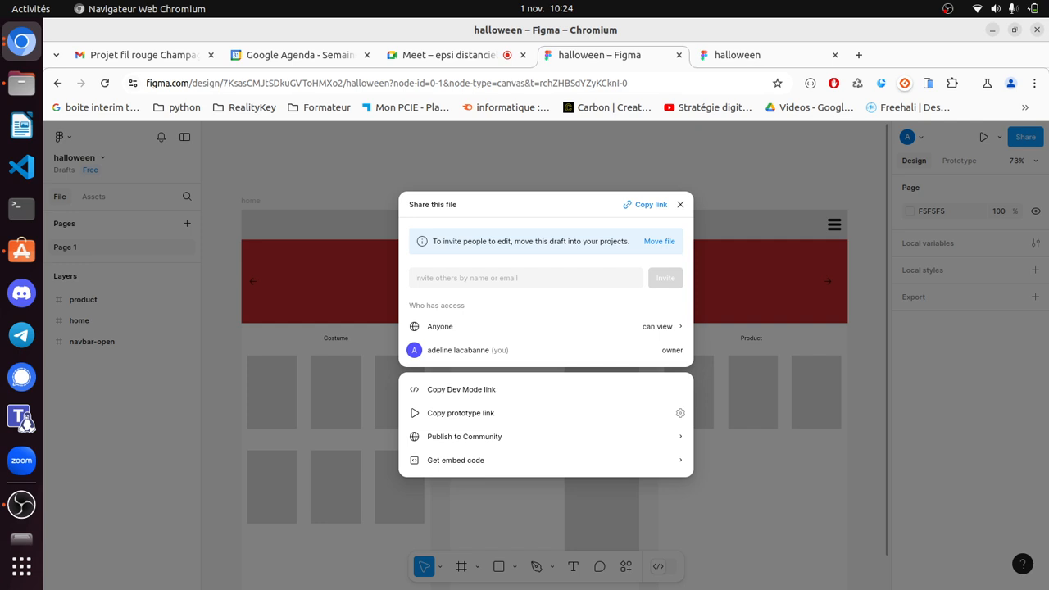
click(645, 205)
click(680, 204)
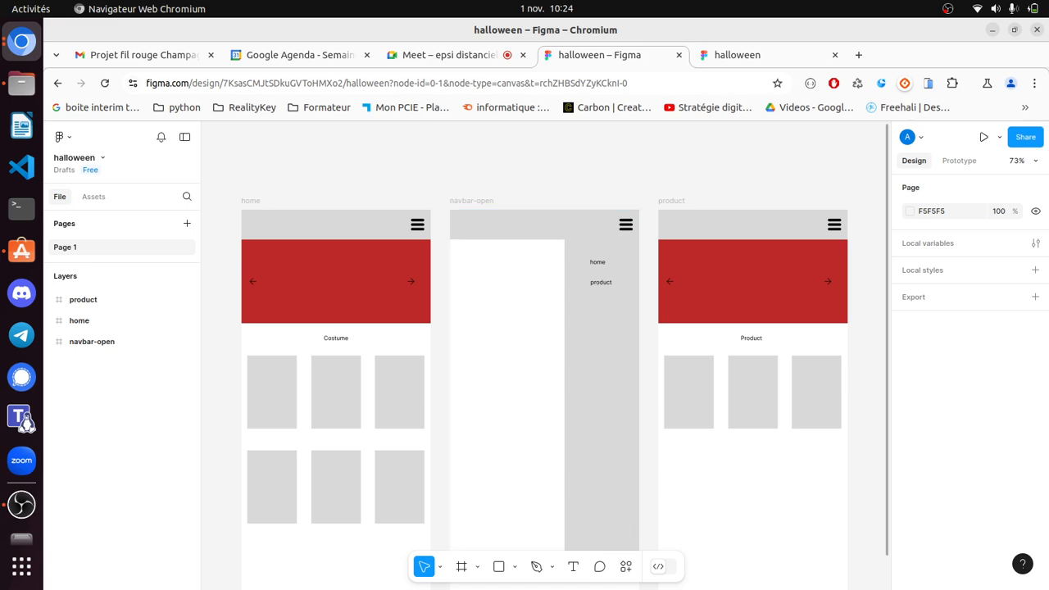
drag(229, 173, 850, 562)
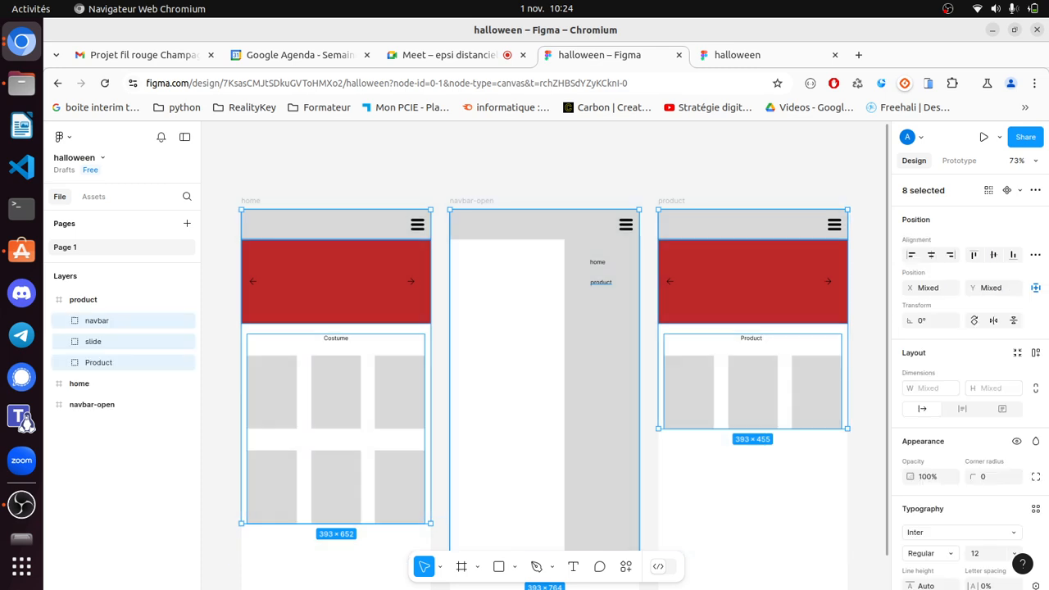
scroll(967, 369, down, 4)
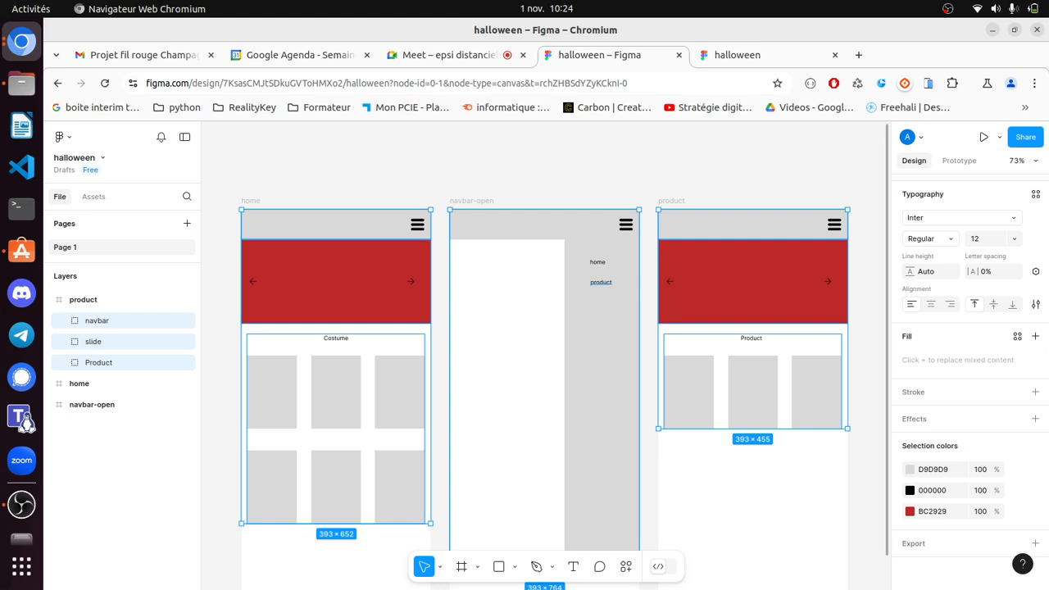
click(219, 344)
click(49, 299)
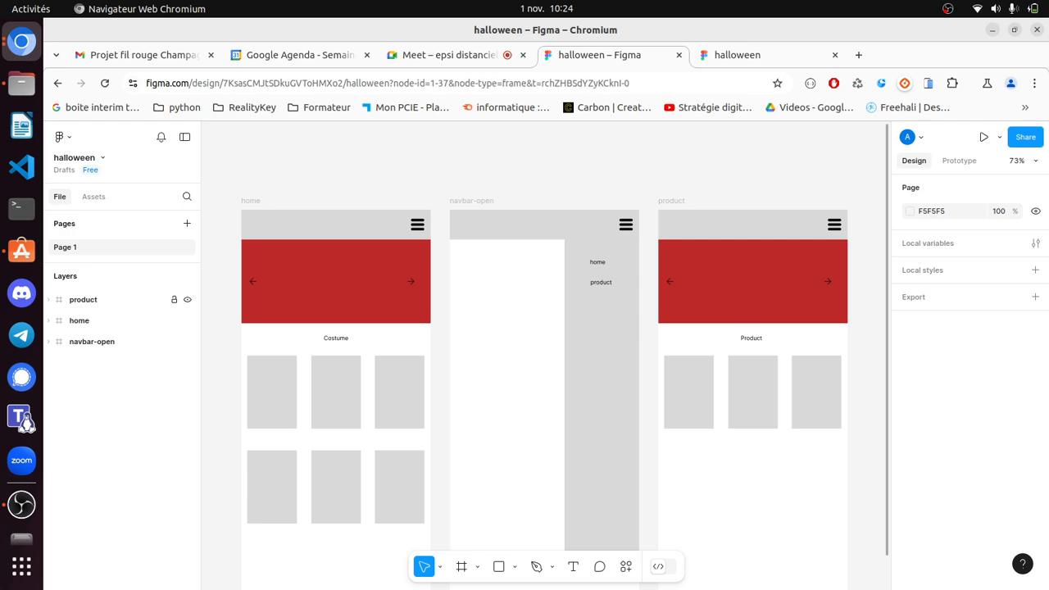
- Add a 1x PNG export setting to the product, home and navbar-open frames, then open Share
click(84, 300)
shift+click(78, 320)
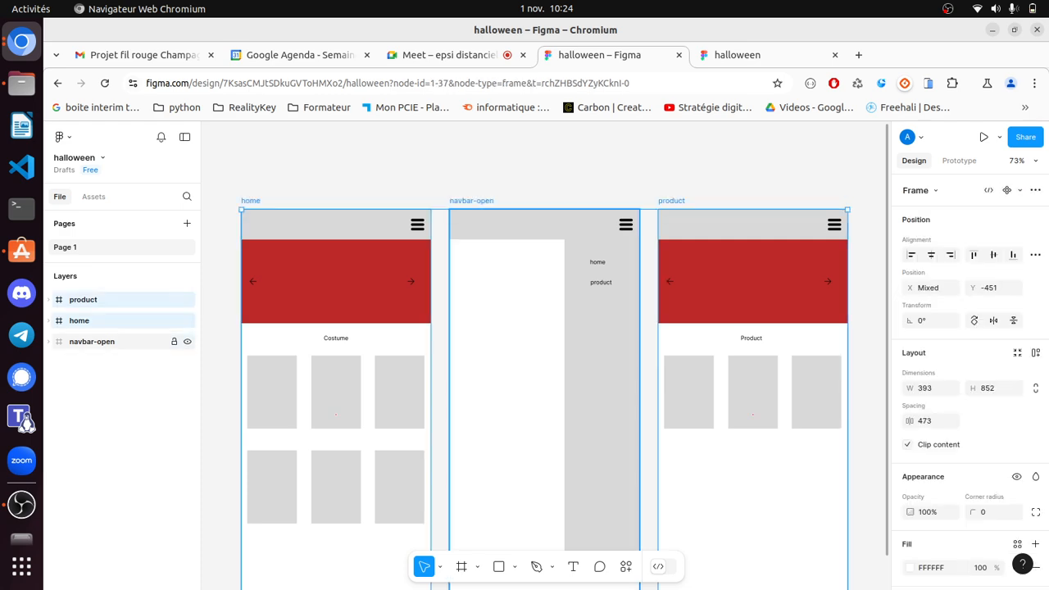
shift+click(92, 341)
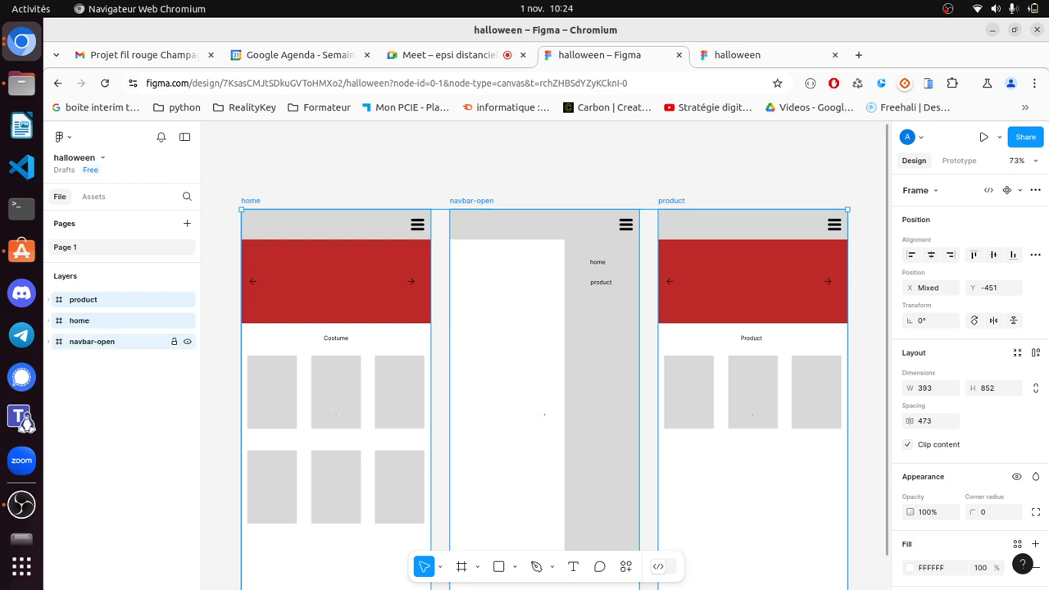
scroll(967, 369, down, 3)
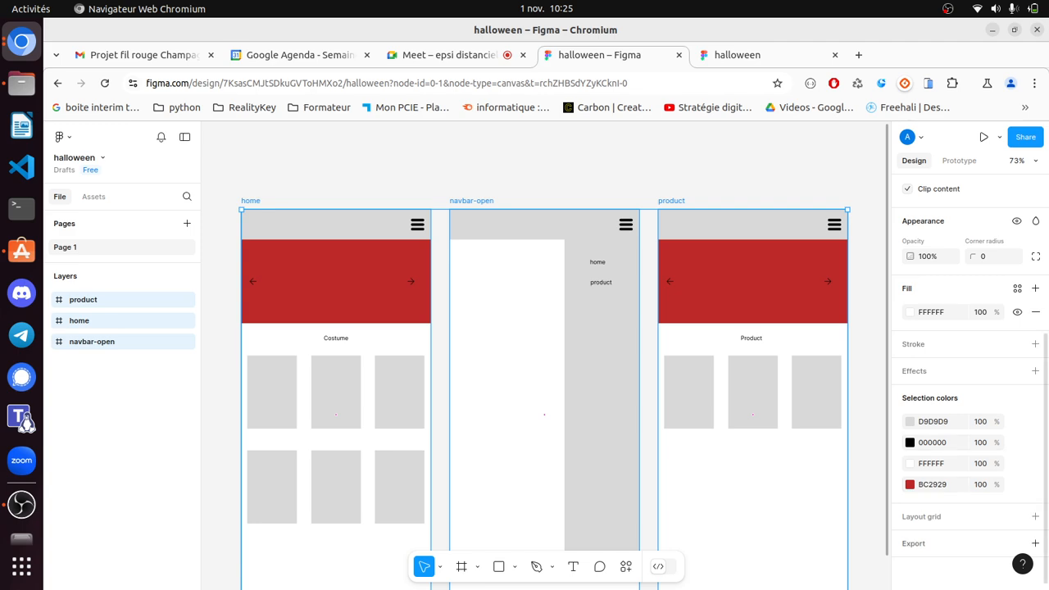
click(1035, 544)
scroll(983, 537, down, 1)
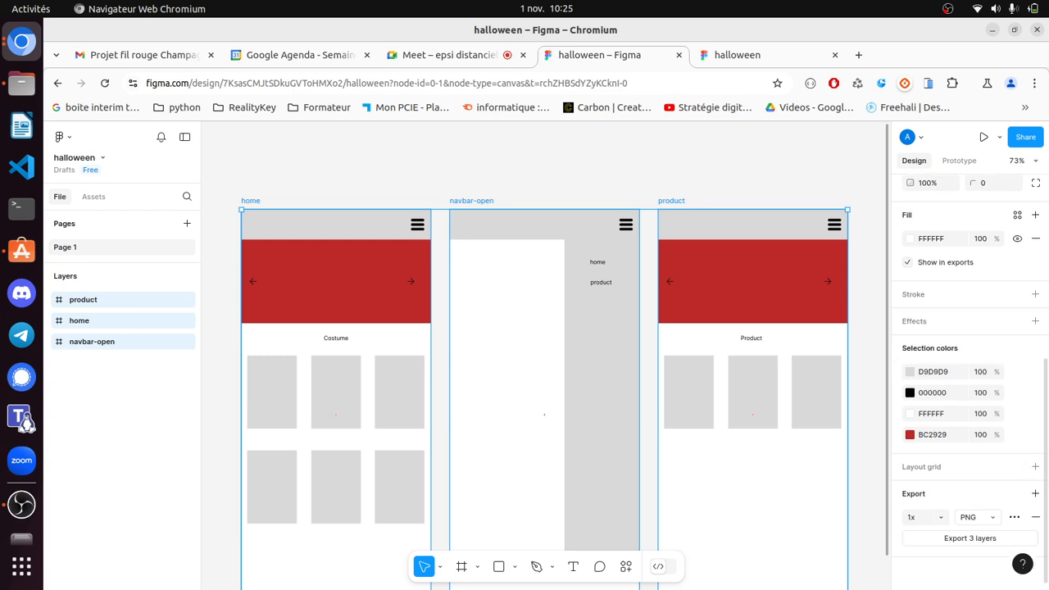
click(975, 517)
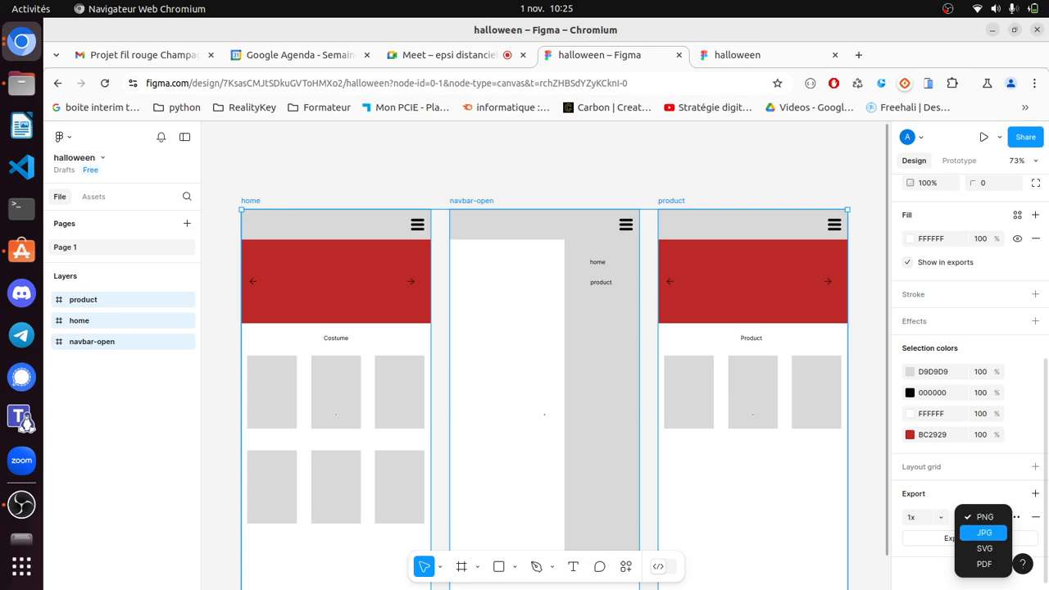
key(Escape)
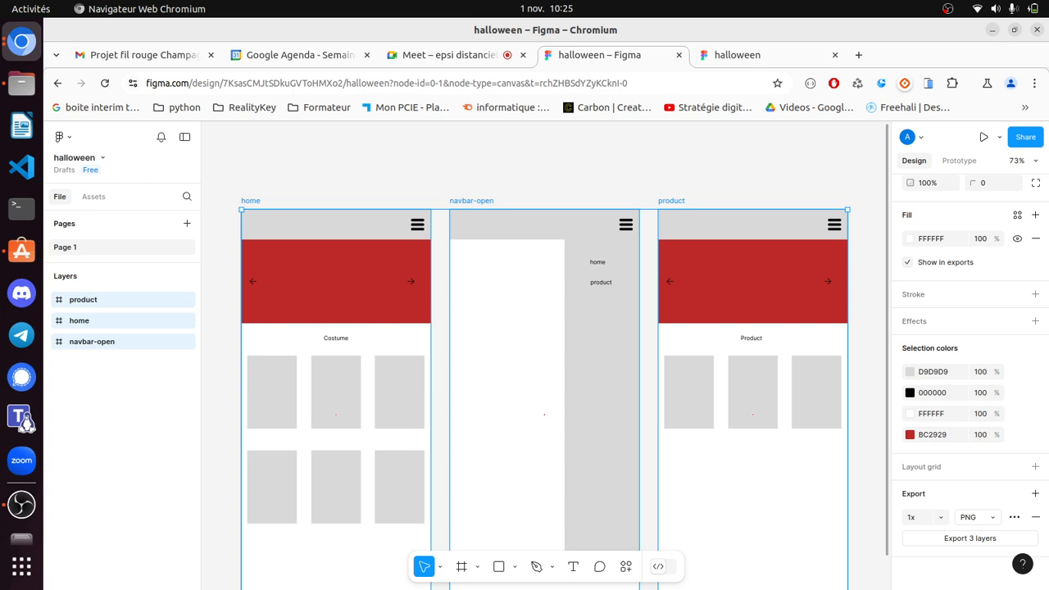
click(1025, 136)
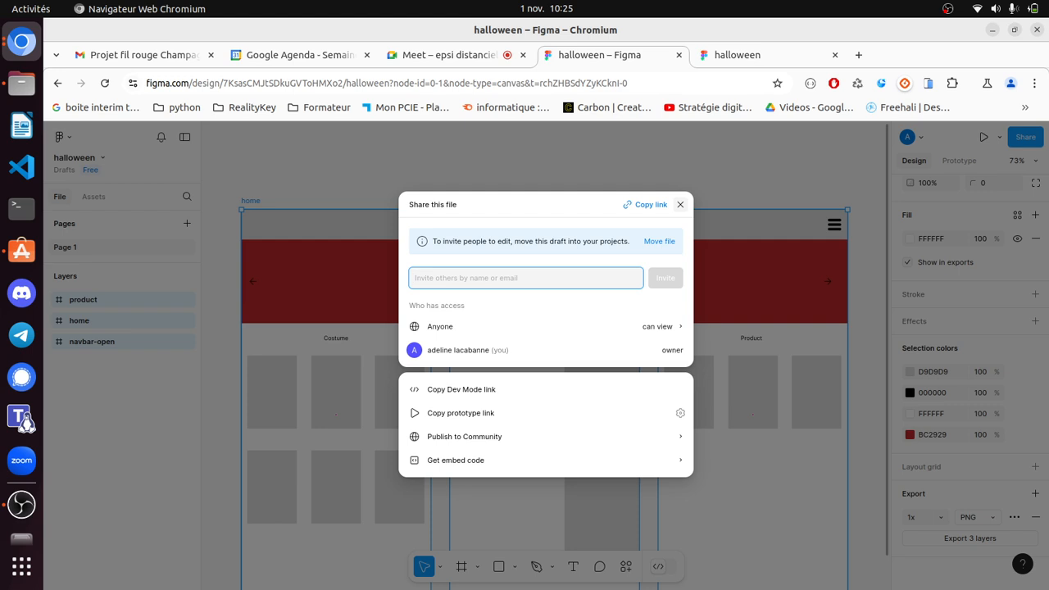
- Close the Share dialog and duplicate the home frame with copy and paste
click(681, 204)
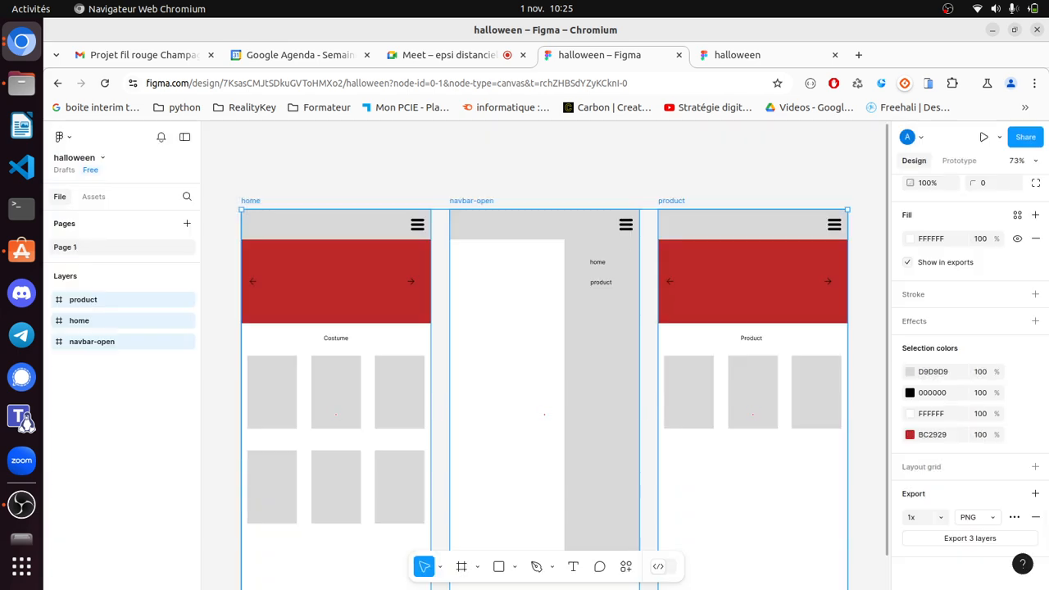
key(Escape)
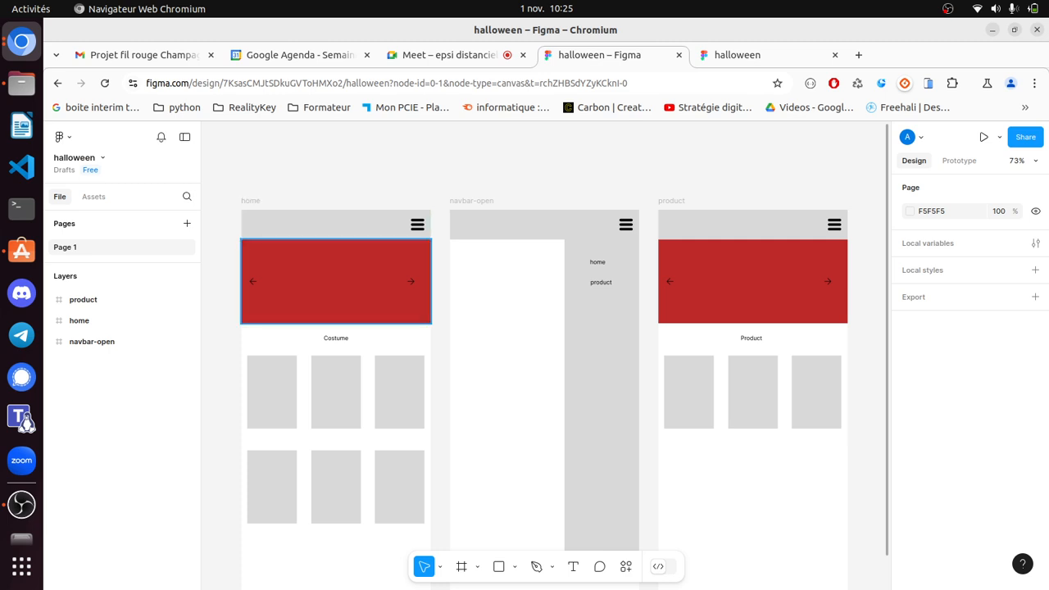
scroll(545, 352, up, 5)
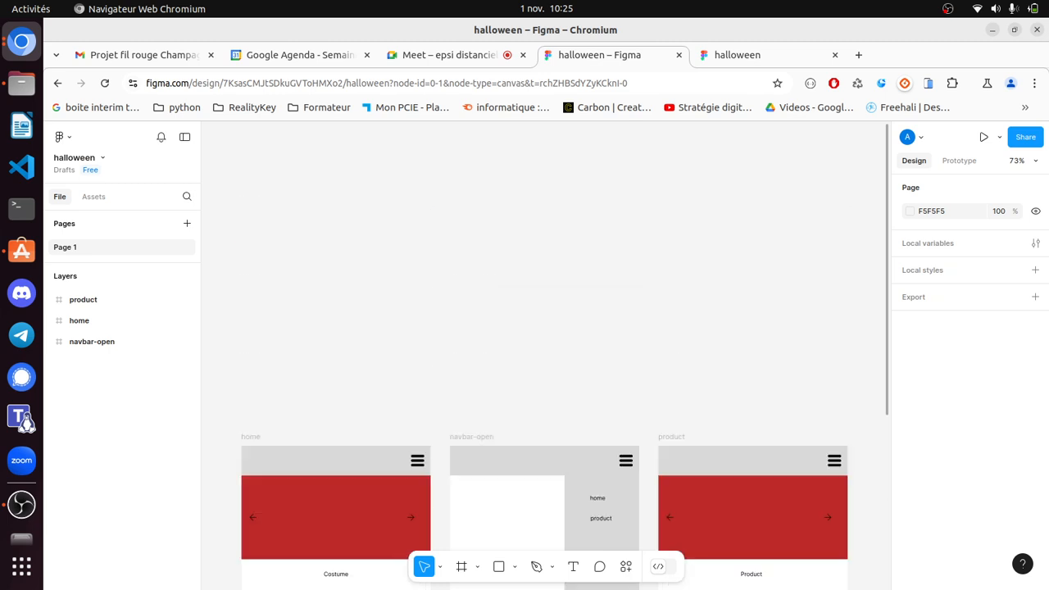
scroll(336, 524, down, 2)
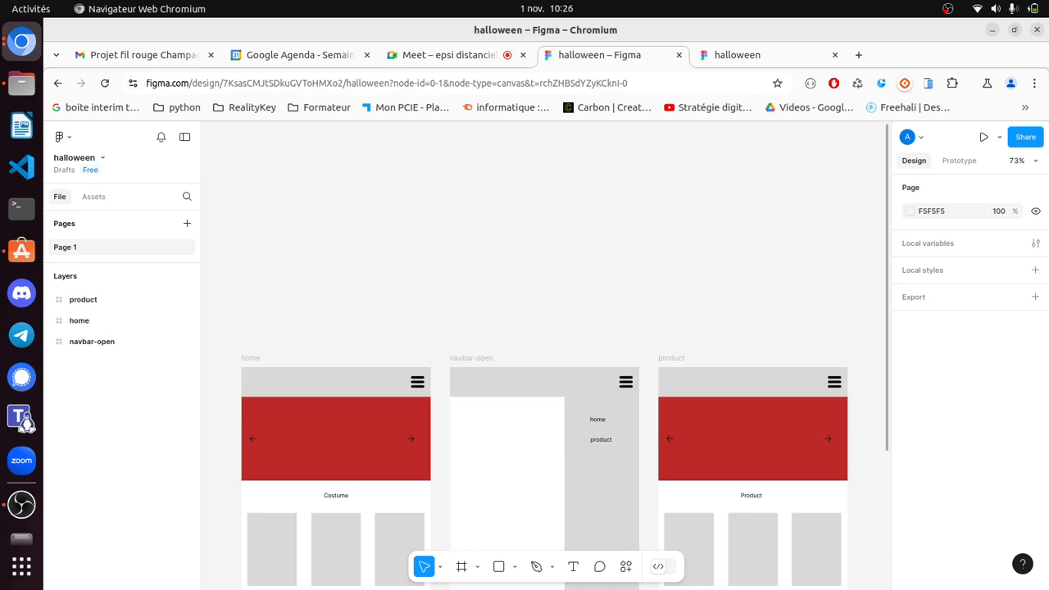
click(251, 358)
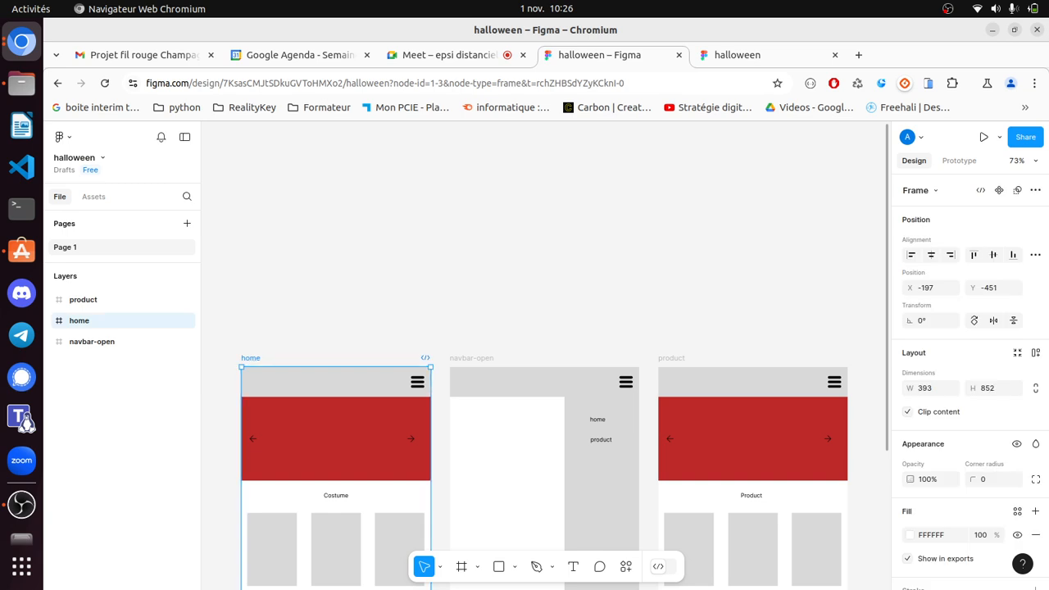
key(Escape)
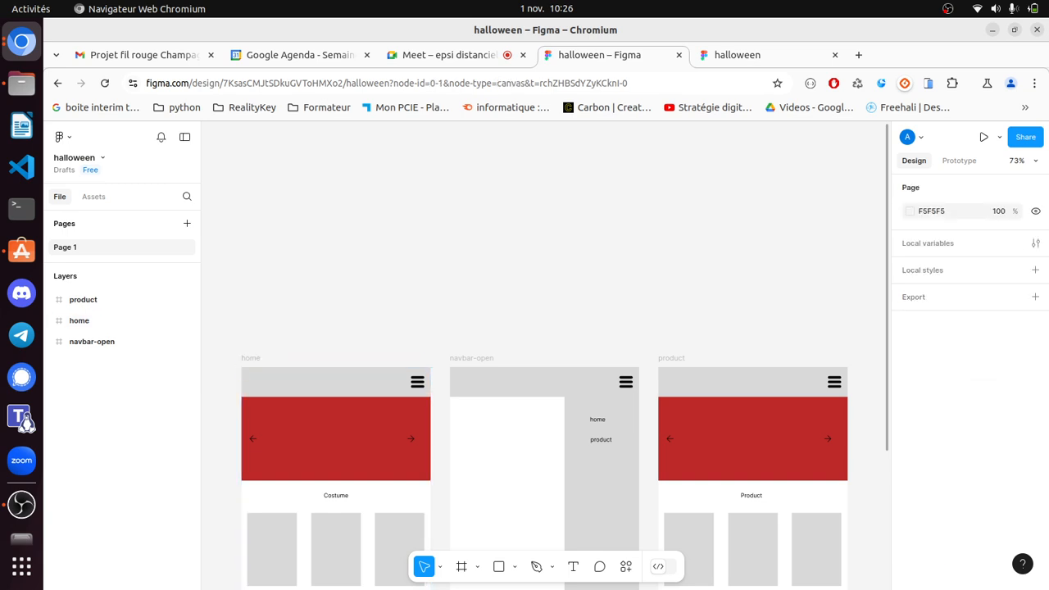
key(ctrl+v)
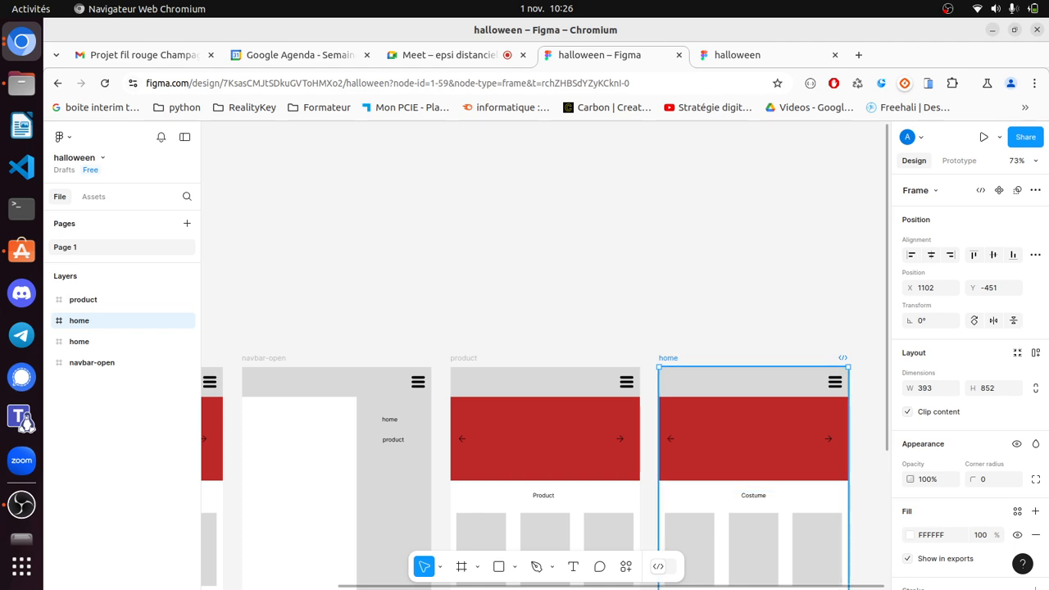
- Move the duplicate home frame into place and rename it 'slide'
drag(669, 358, 731, 385)
key(Escape)
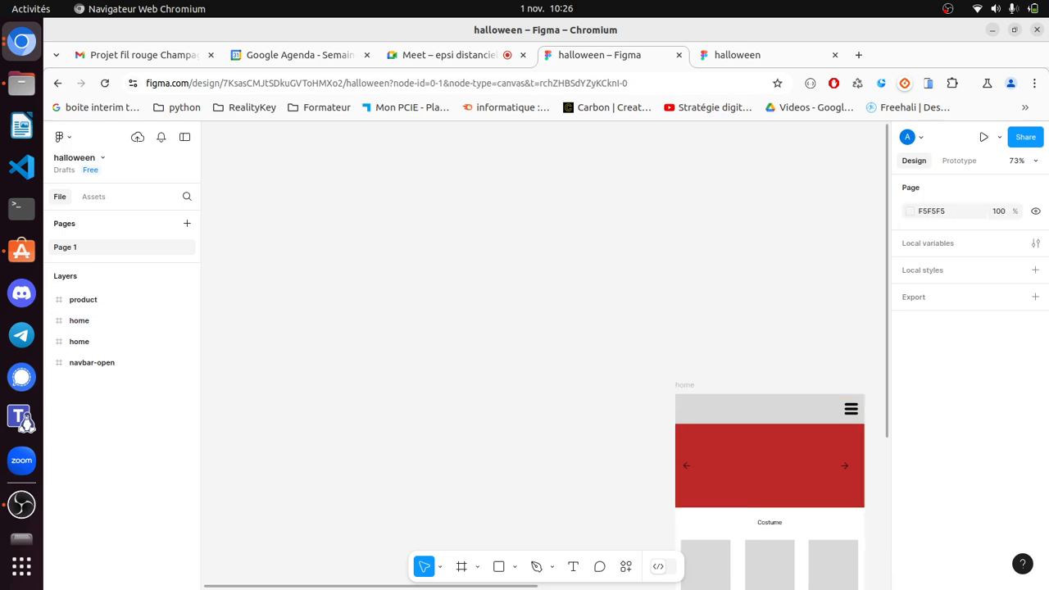
scroll(545, 353, right, 5)
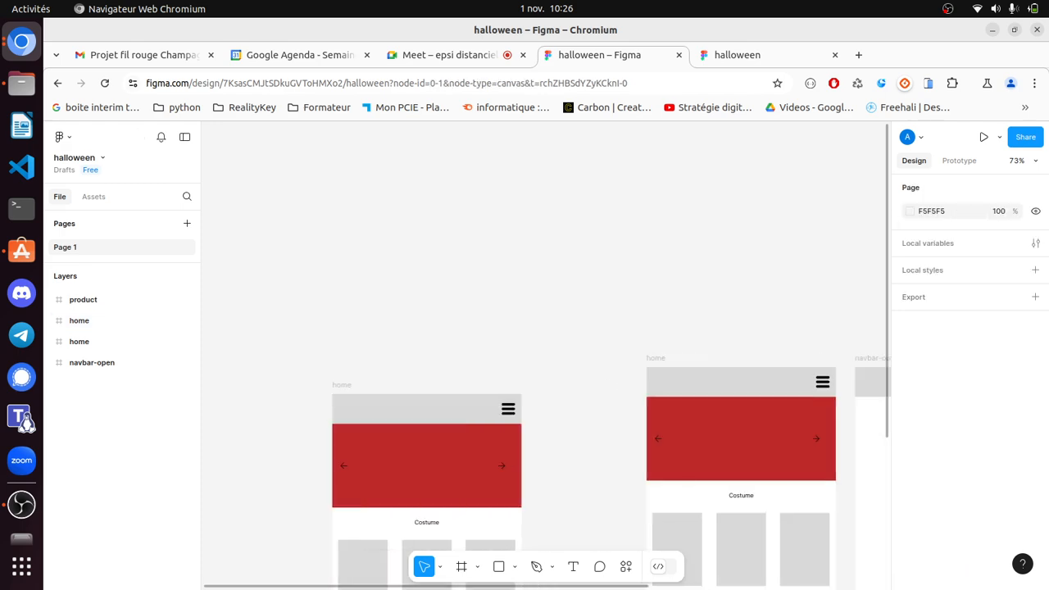
scroll(426, 369, down, 3)
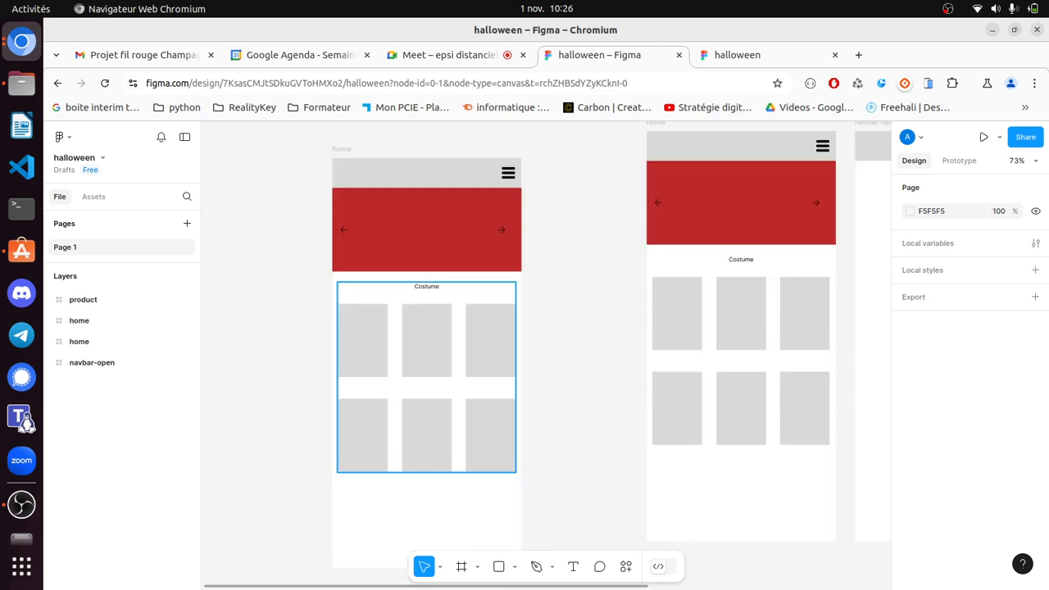
click(79, 320)
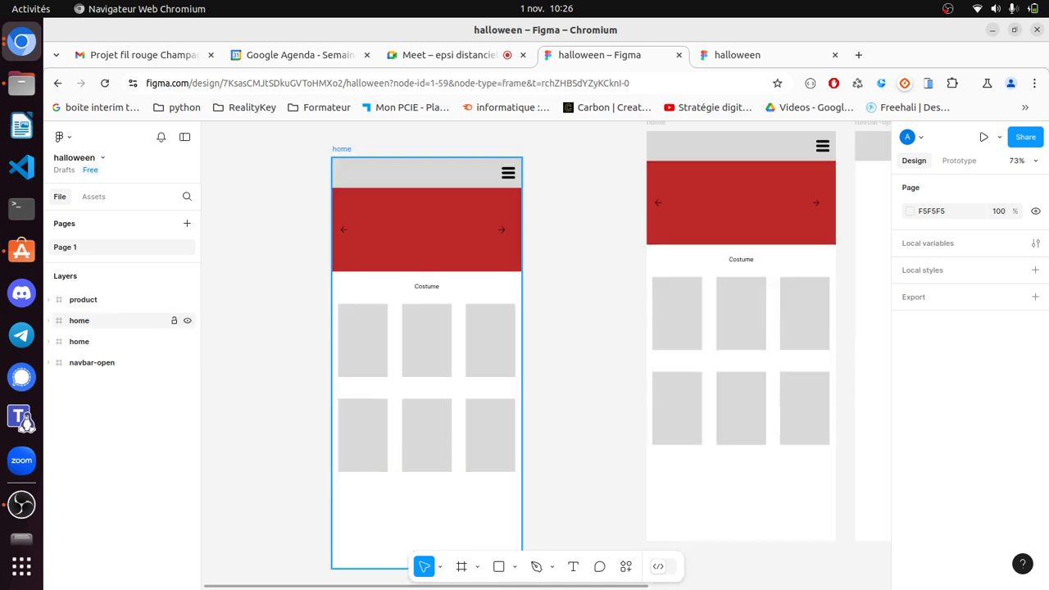
double_click(79, 321)
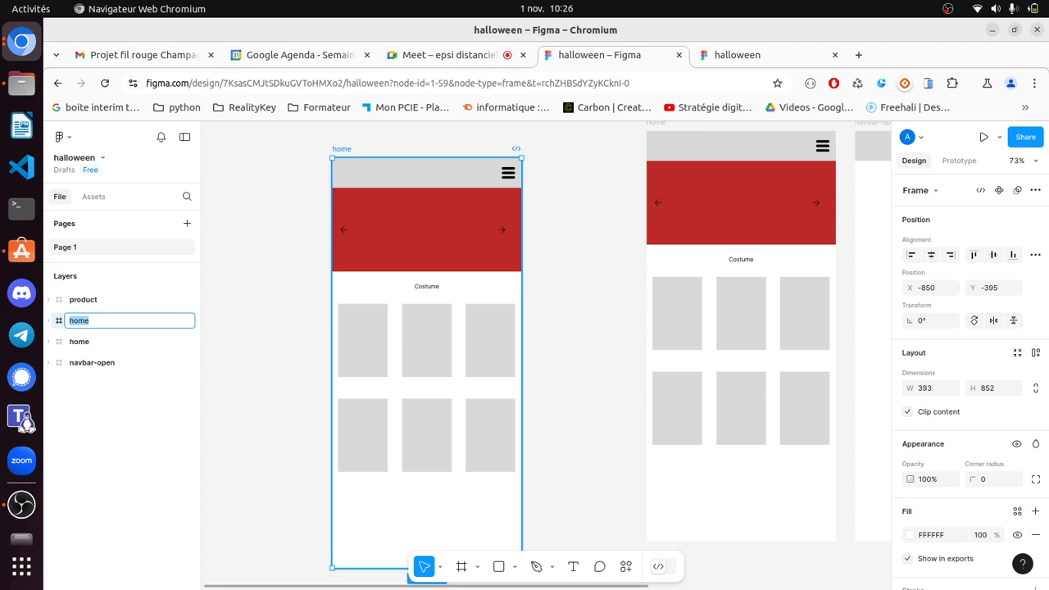
text(slide)
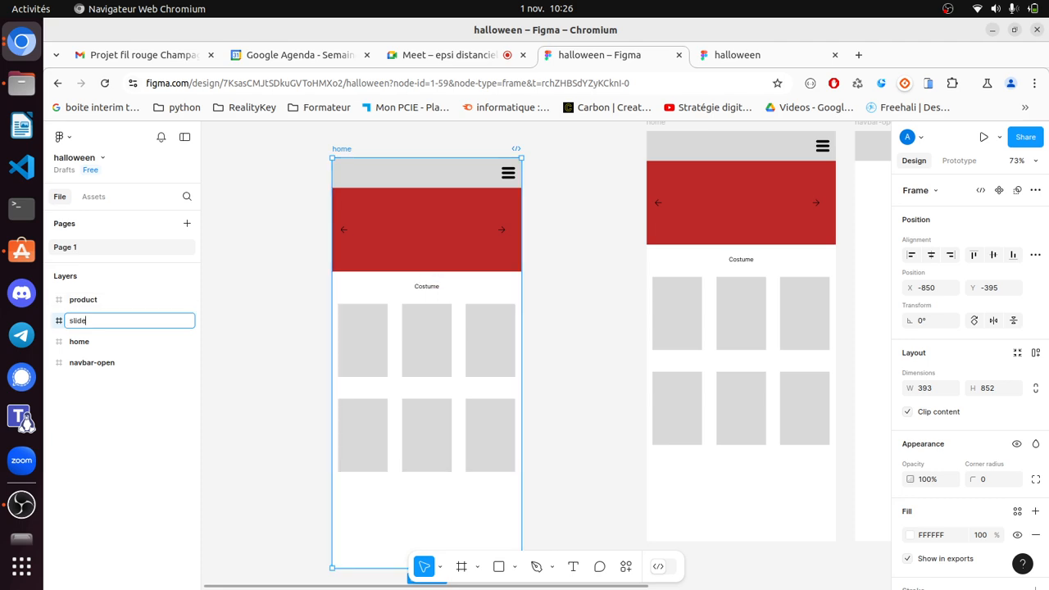
click(267, 327)
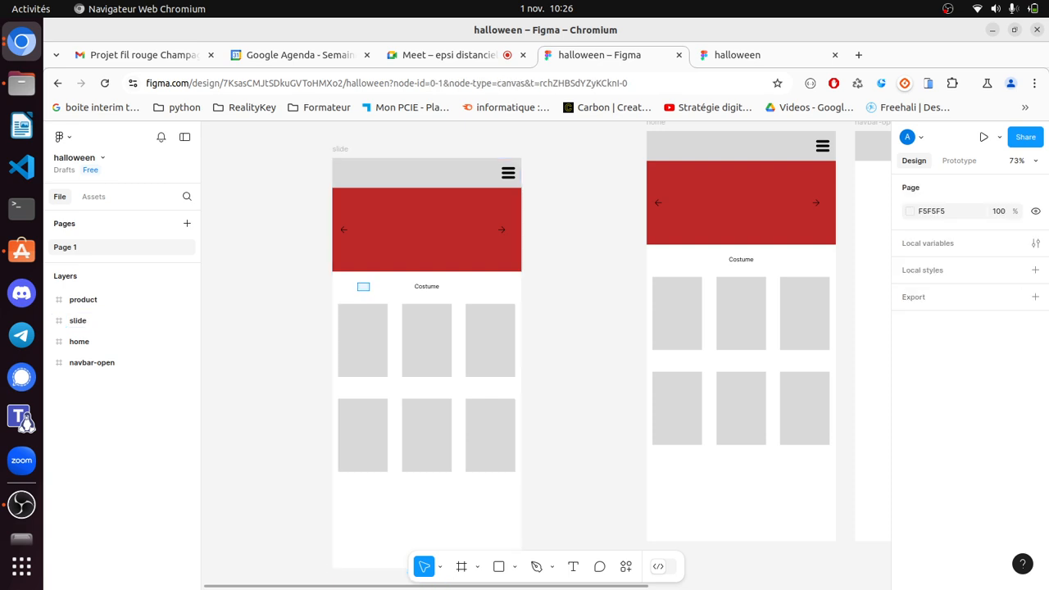
- Recolour the slide frame's banner from red BC2929 to dark green 0F5113
drag(357, 281, 496, 486)
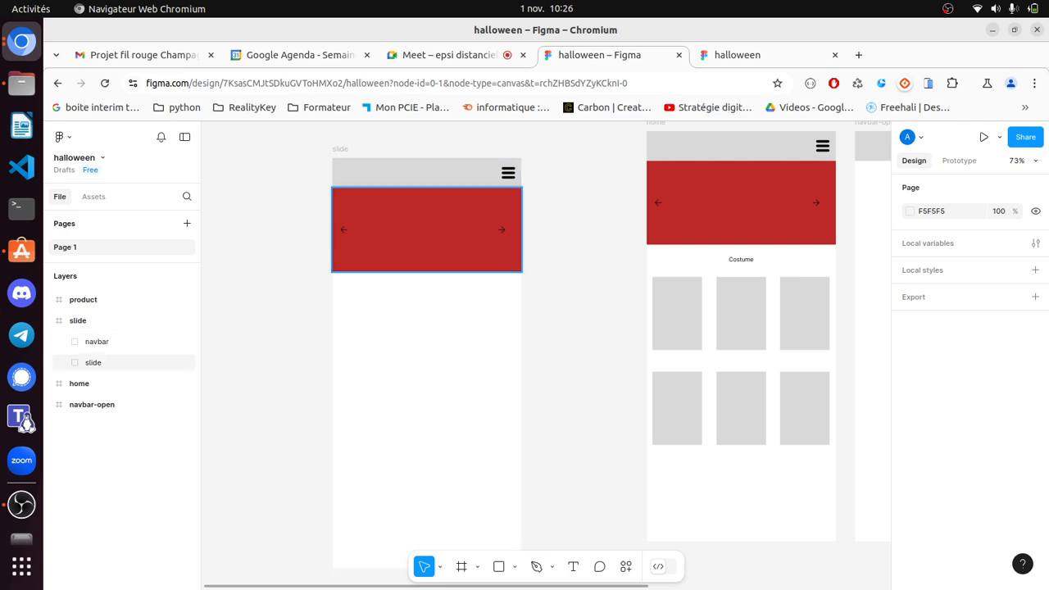
click(93, 362)
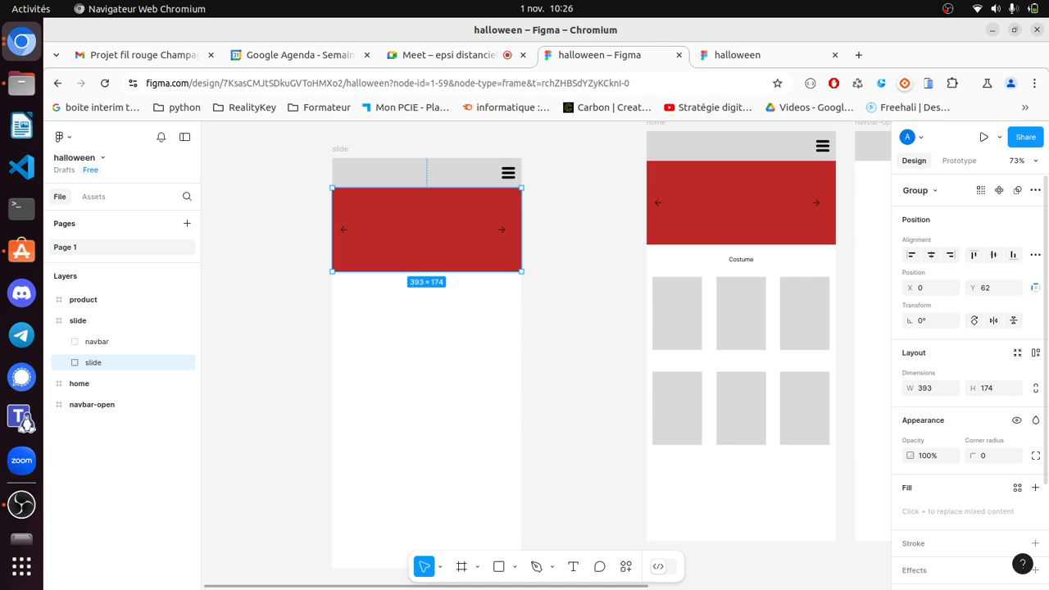
scroll(970, 373, down, 2)
scroll(970, 511, down, 1)
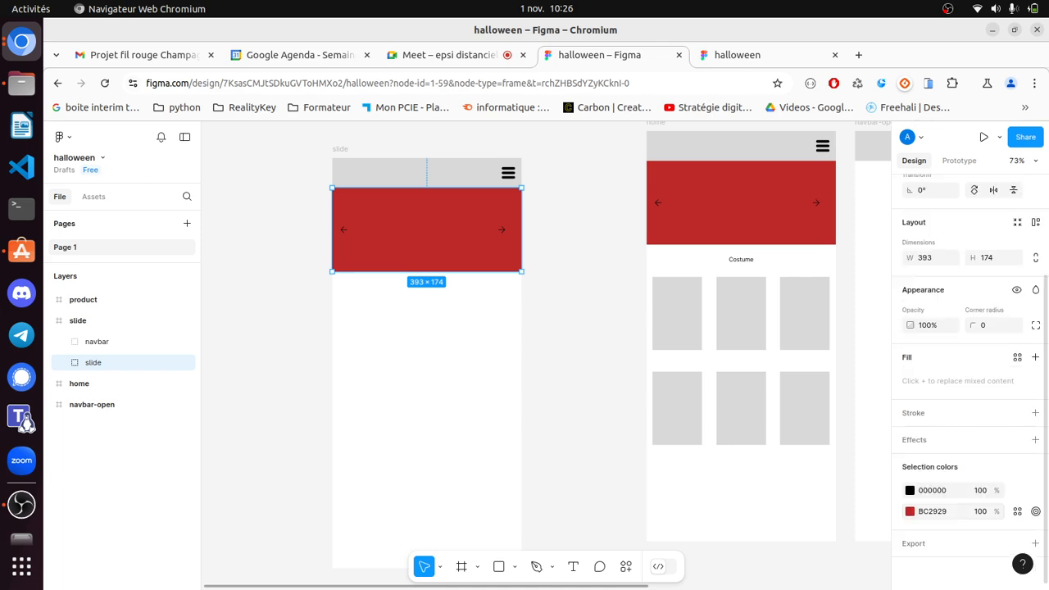
click(910, 511)
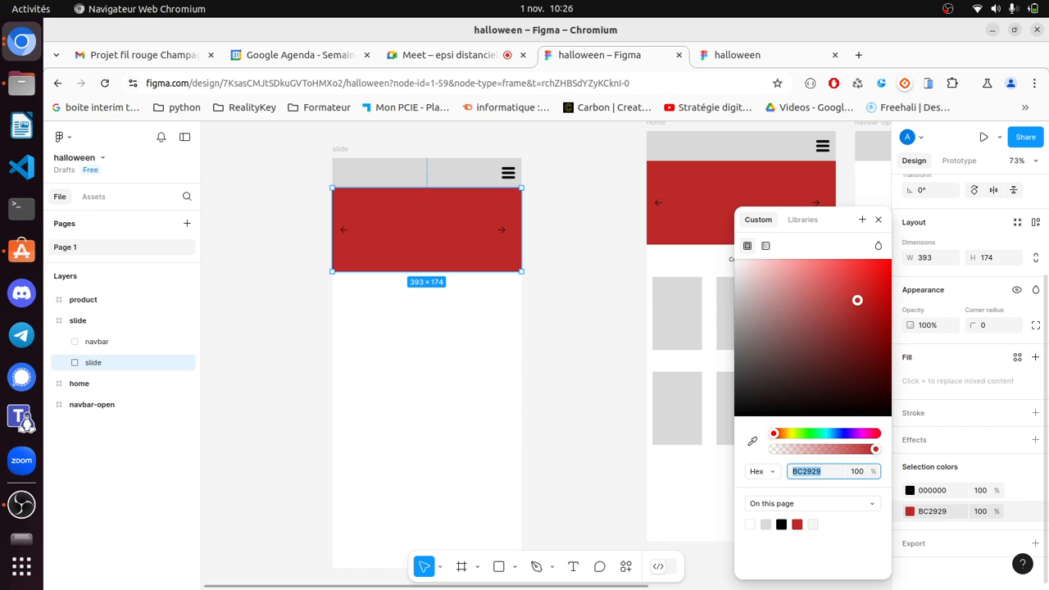
text(4BBC29)
key(Return)
text(0F5113)
key(Return)
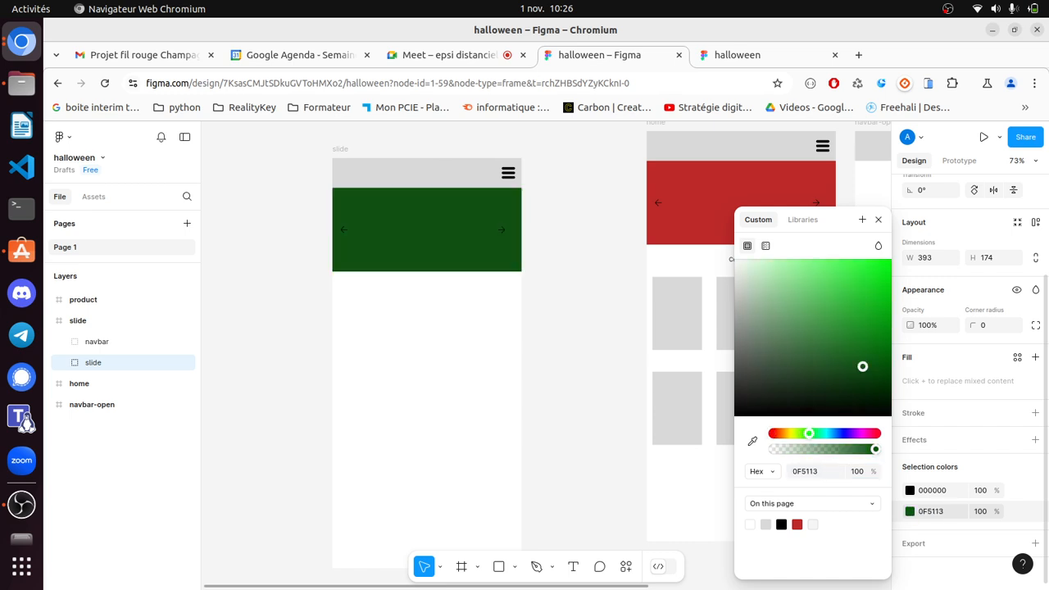
key(Escape)
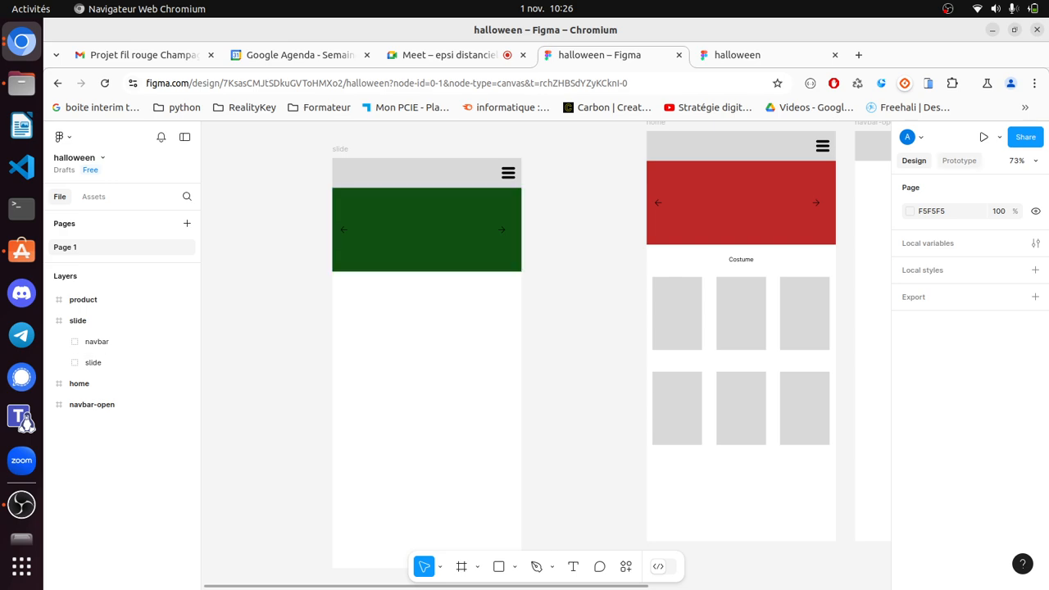
click(959, 161)
- Link the left and right arrows on the green slide banner to the home frame
double_click(502, 229)
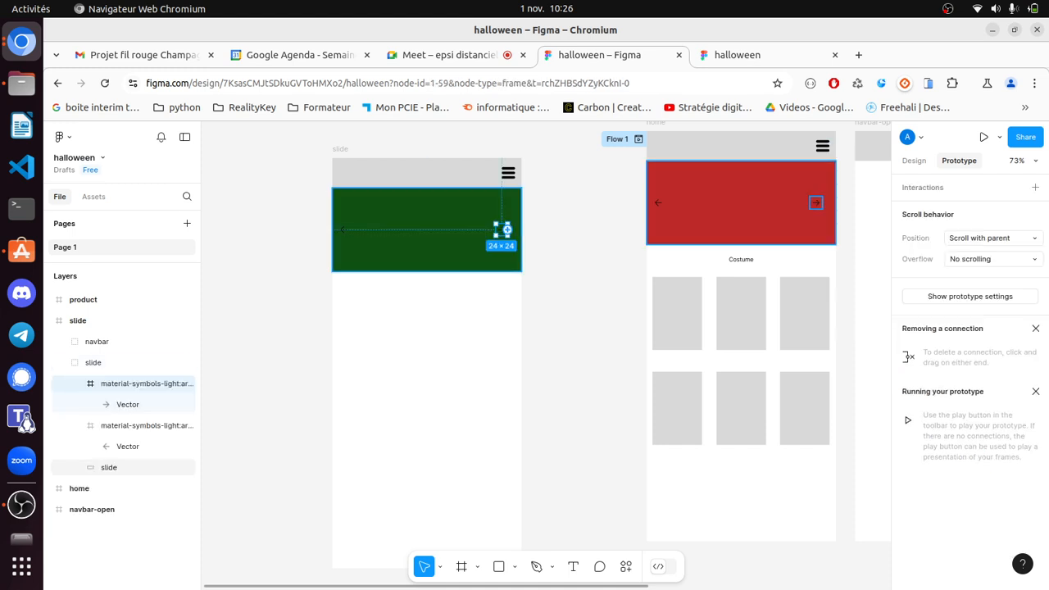
drag(508, 229, 651, 233)
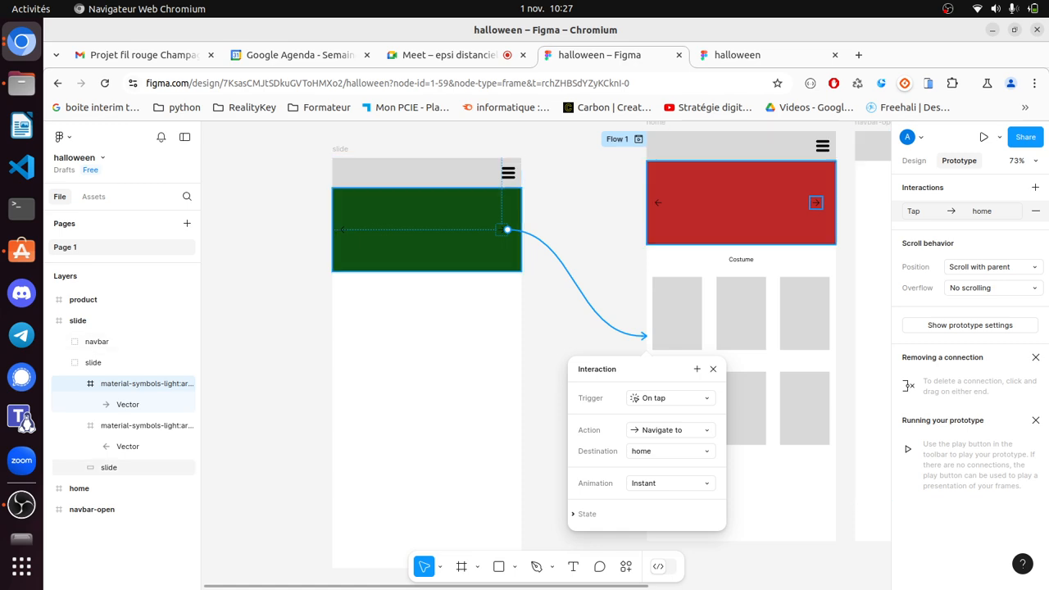
click(343, 229)
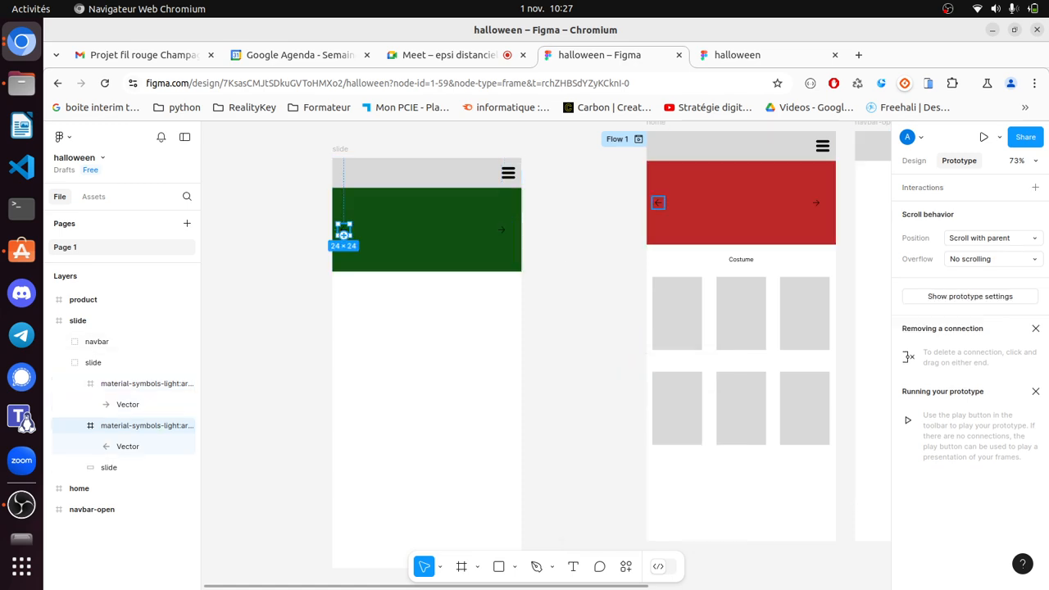
drag(349, 229, 660, 332)
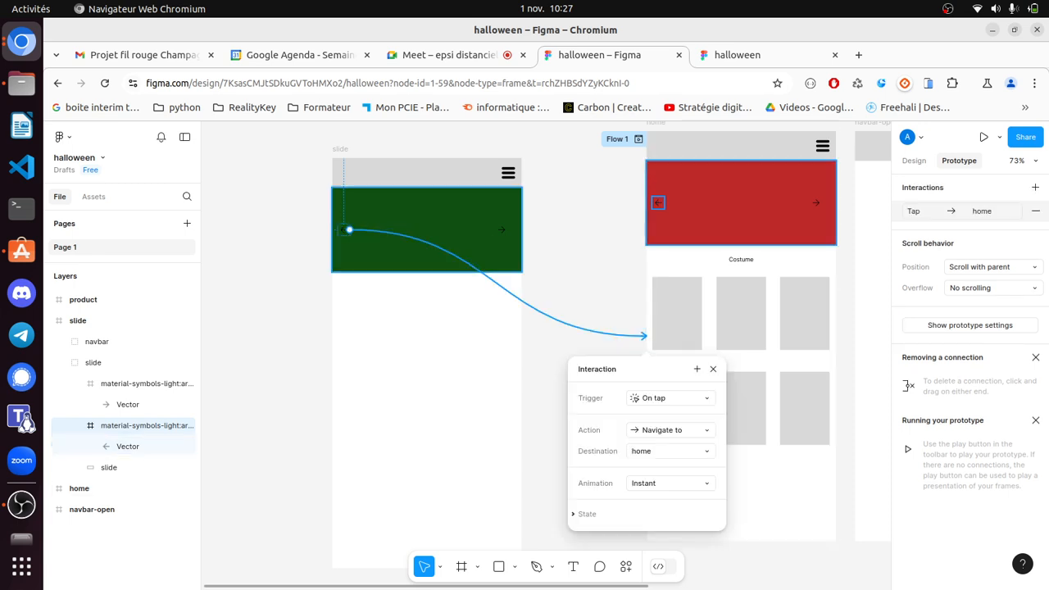
click(661, 203)
- Link the left and right arrows on the red home banner to the slide frame
click(657, 202)
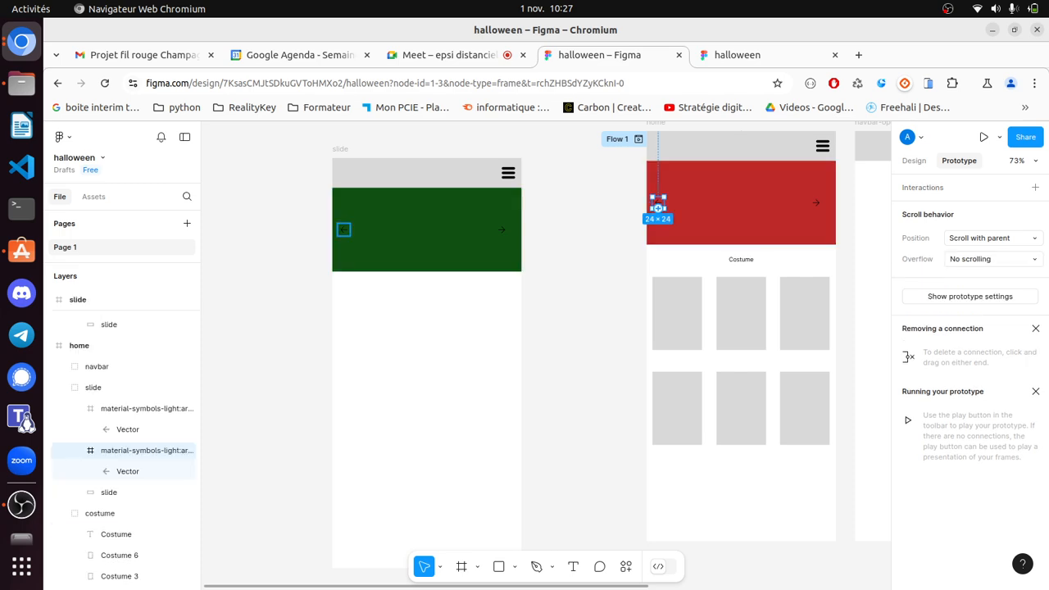
drag(658, 208, 523, 362)
click(815, 203)
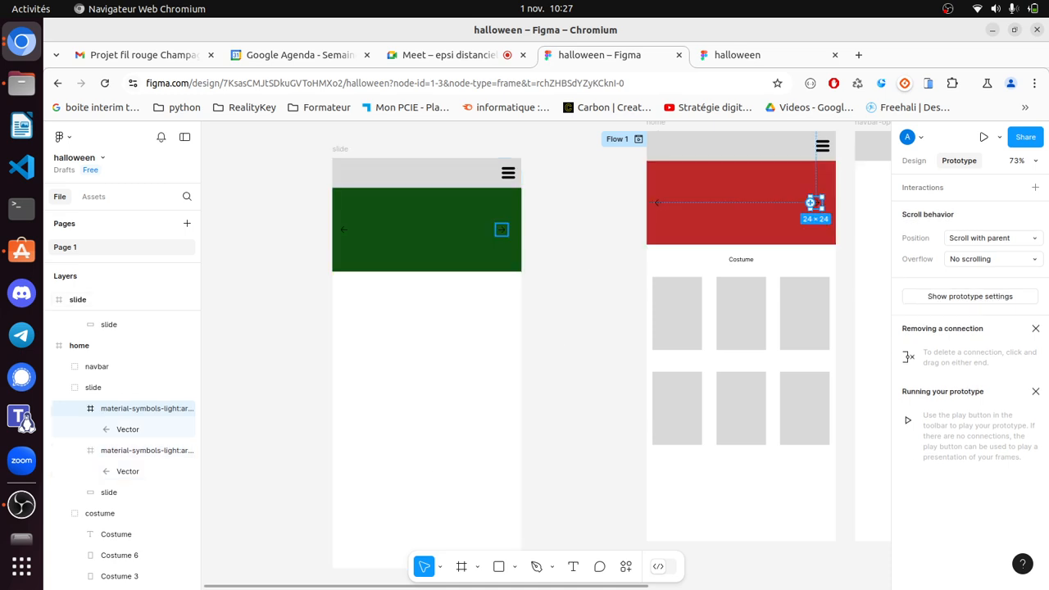
drag(811, 203, 523, 363)
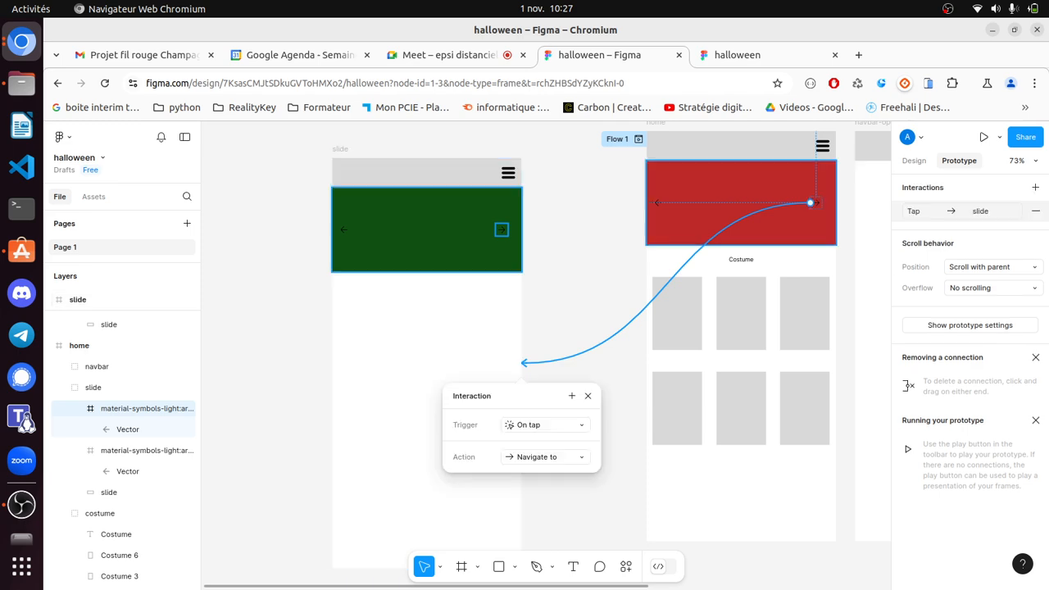
key(Escape)
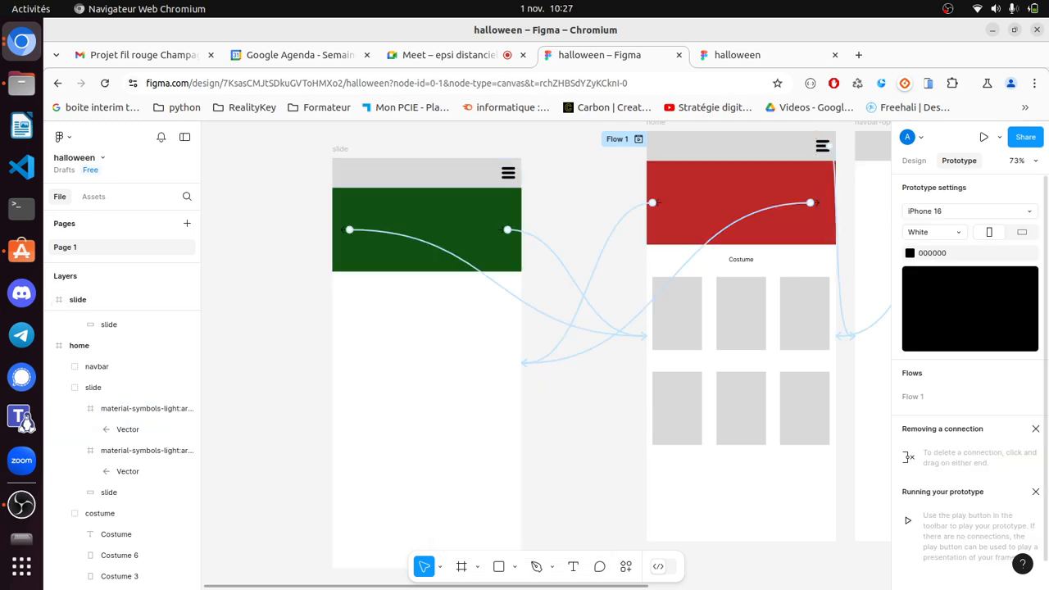
click(738, 54)
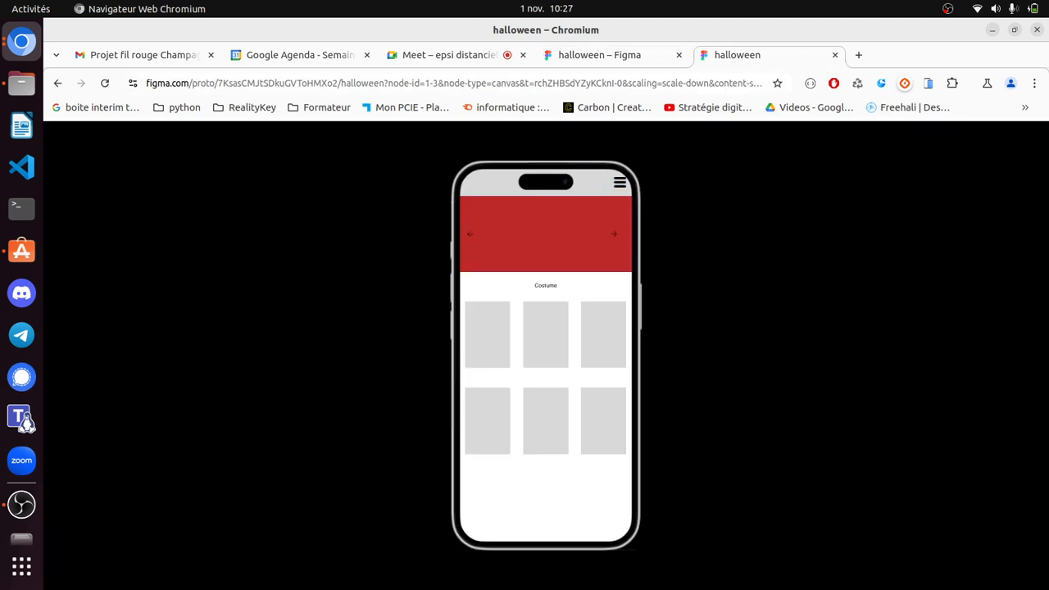
click(614, 234)
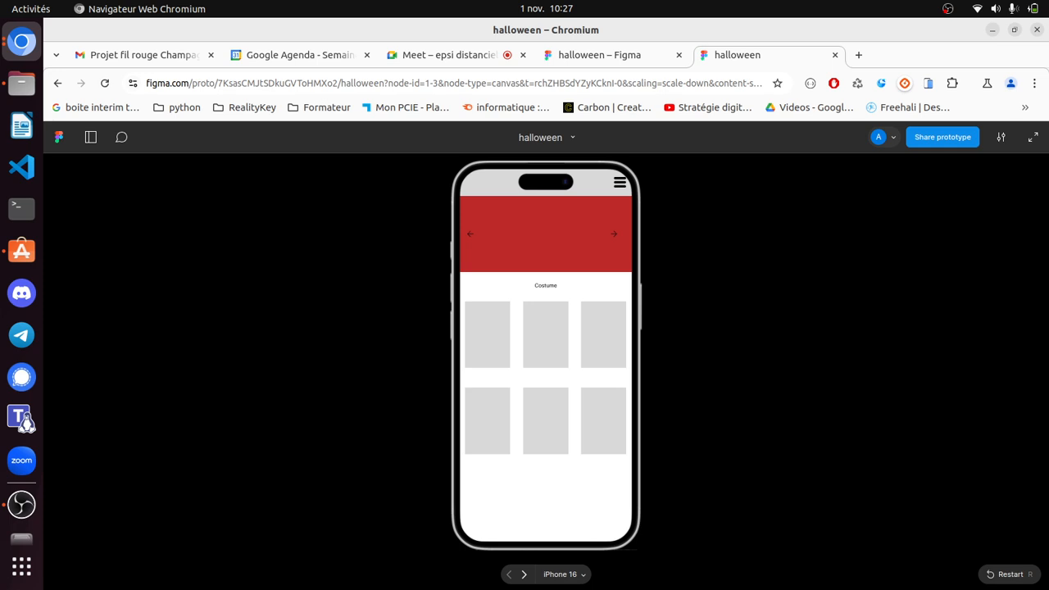
key(ctrl+shift+Tab)
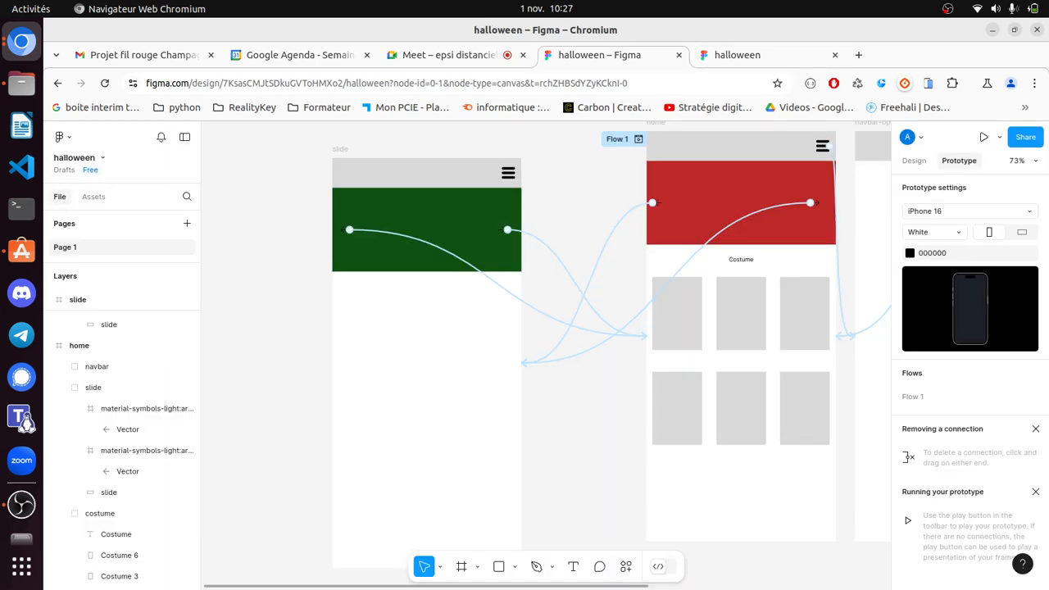
click(63, 136)
mouse_move(79, 249)
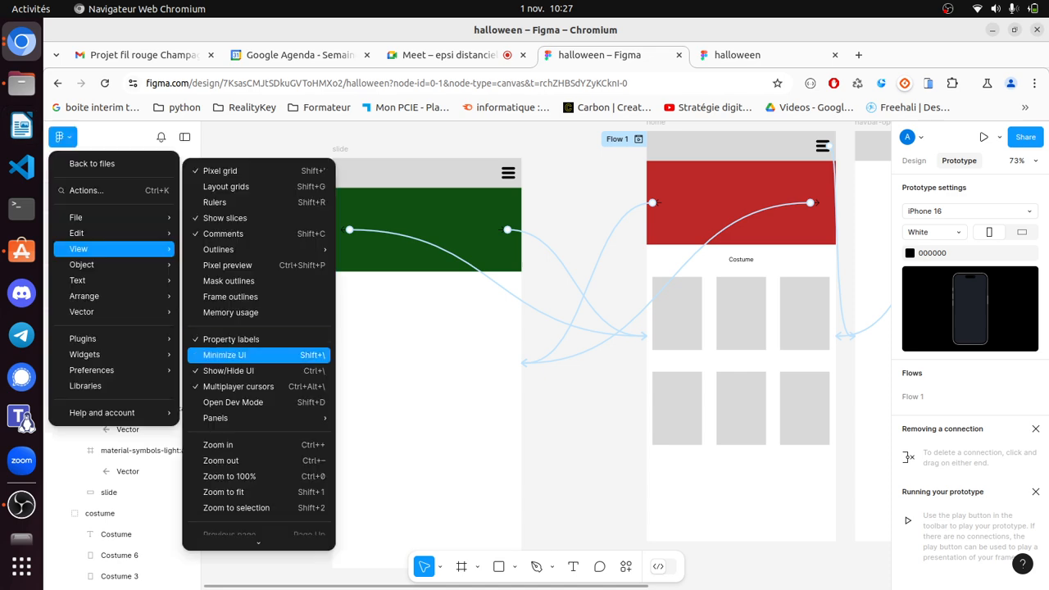
mouse_move(82, 338)
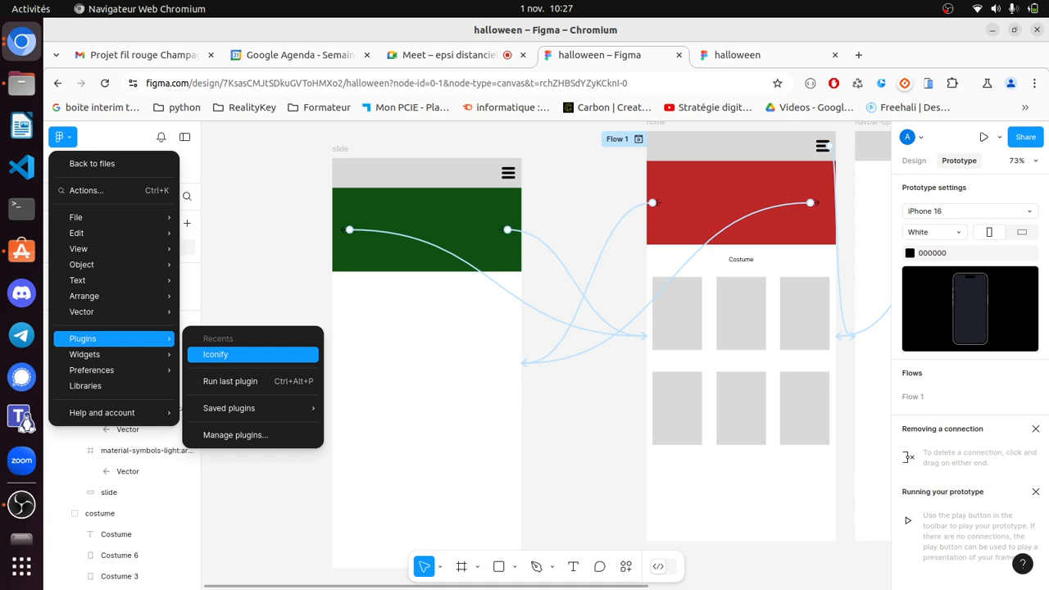
mouse_move(246, 409)
click(215, 354)
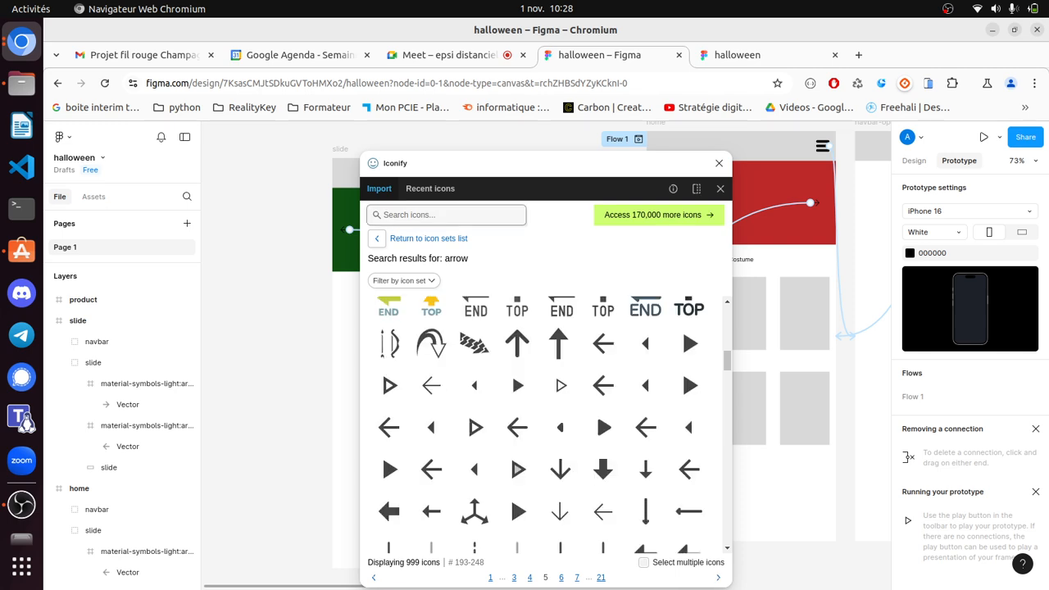
click(426, 214)
text(star)
key(Return)
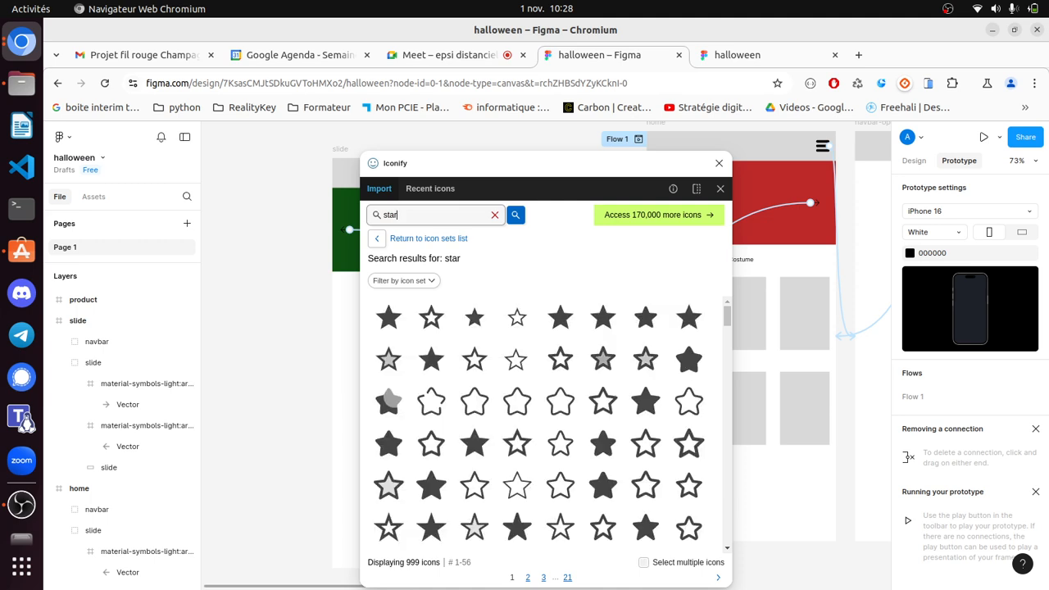
scroll(605, 410, down, 7)
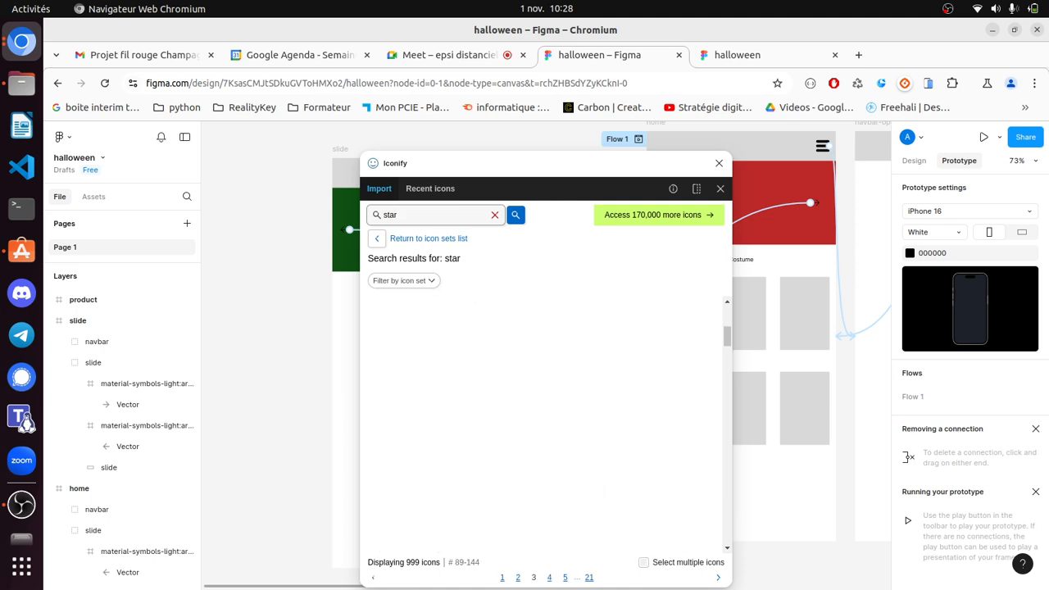
scroll(541, 410, up, 7)
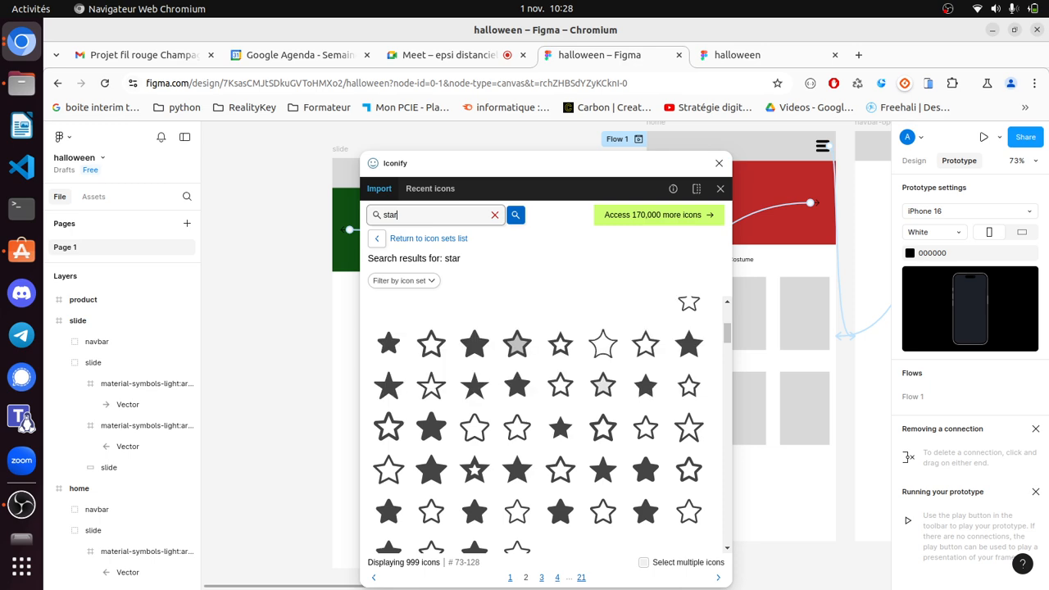
scroll(658, 370, up, 1)
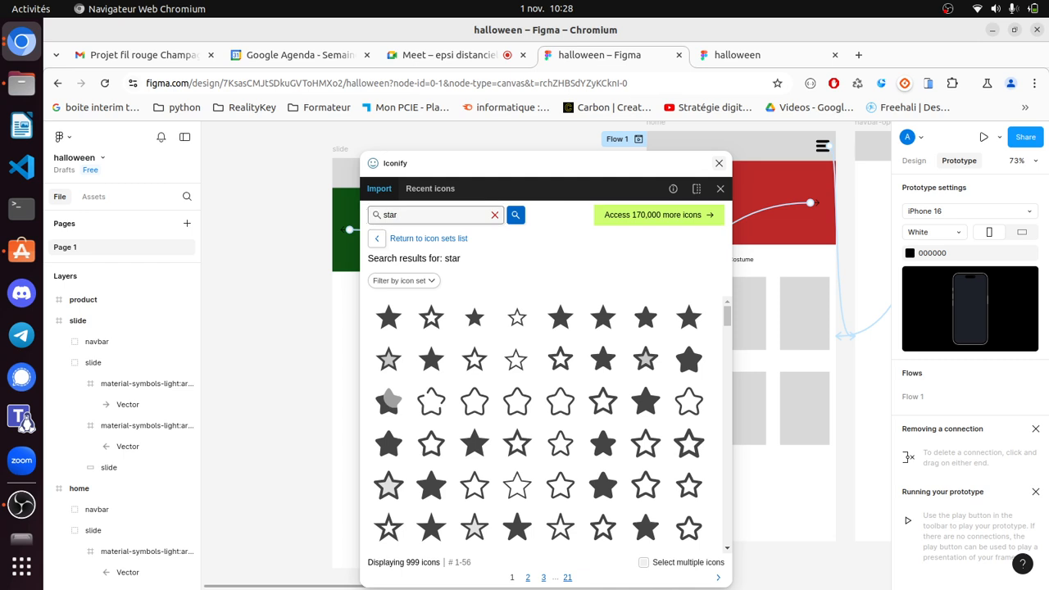
click(718, 163)
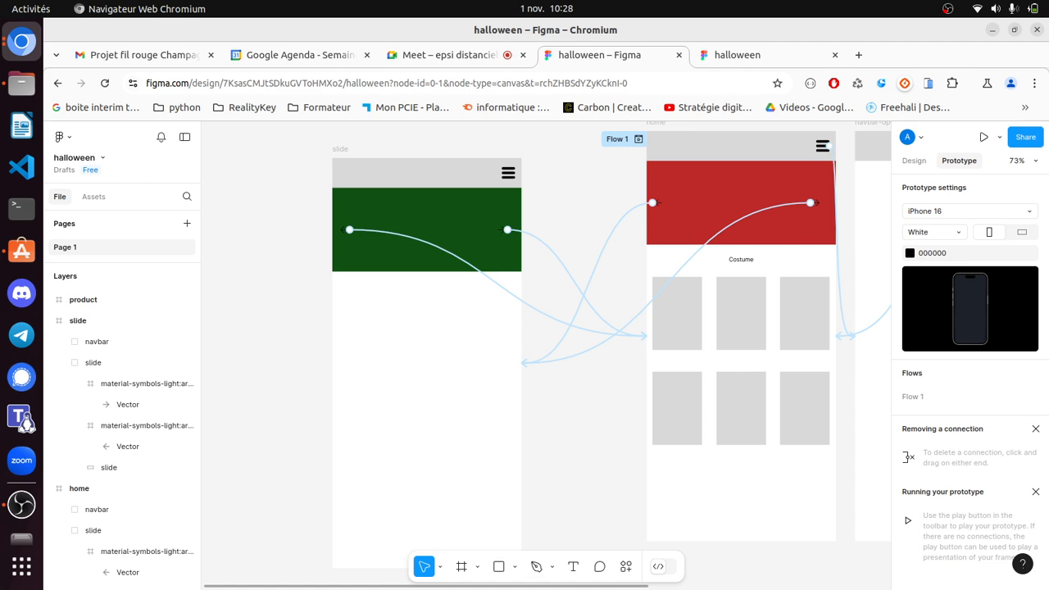
- Return to Design mode to hide the prototype links, and collapse the slide frame in Layers
click(914, 161)
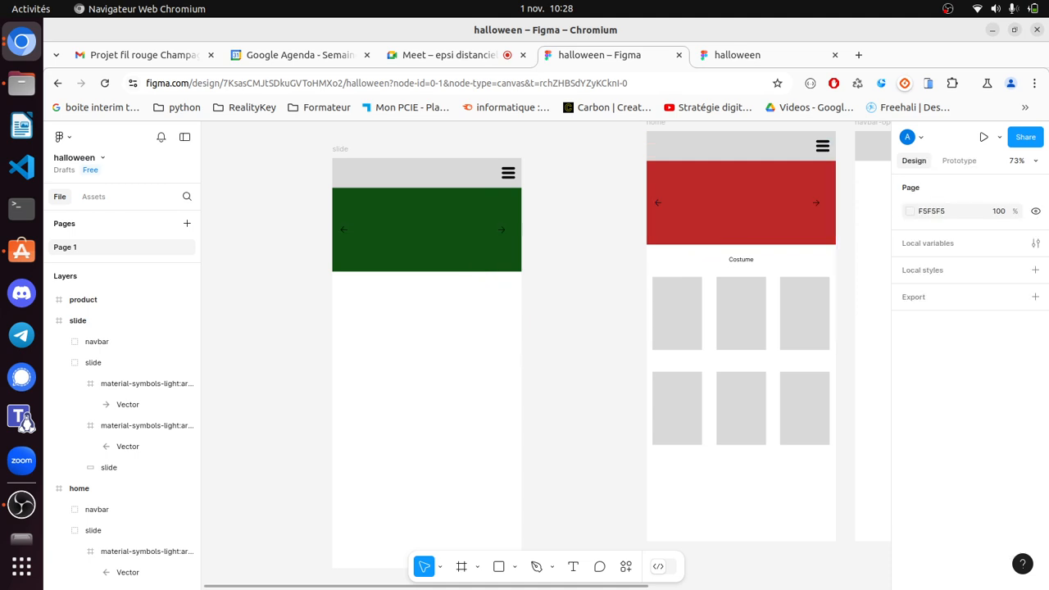
scroll(545, 352, up, 3)
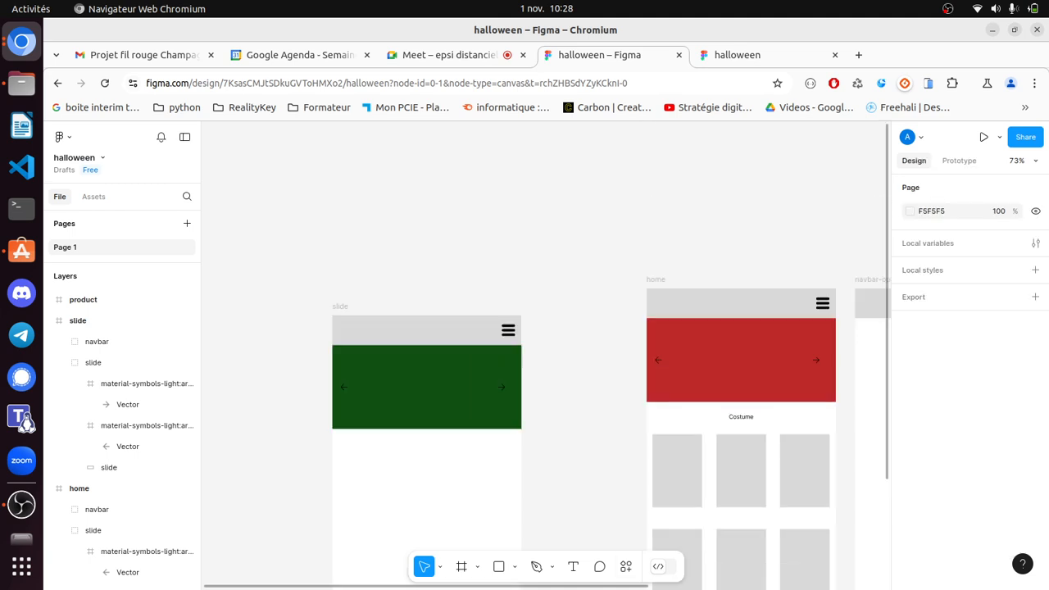
scroll(738, 410, down, 2)
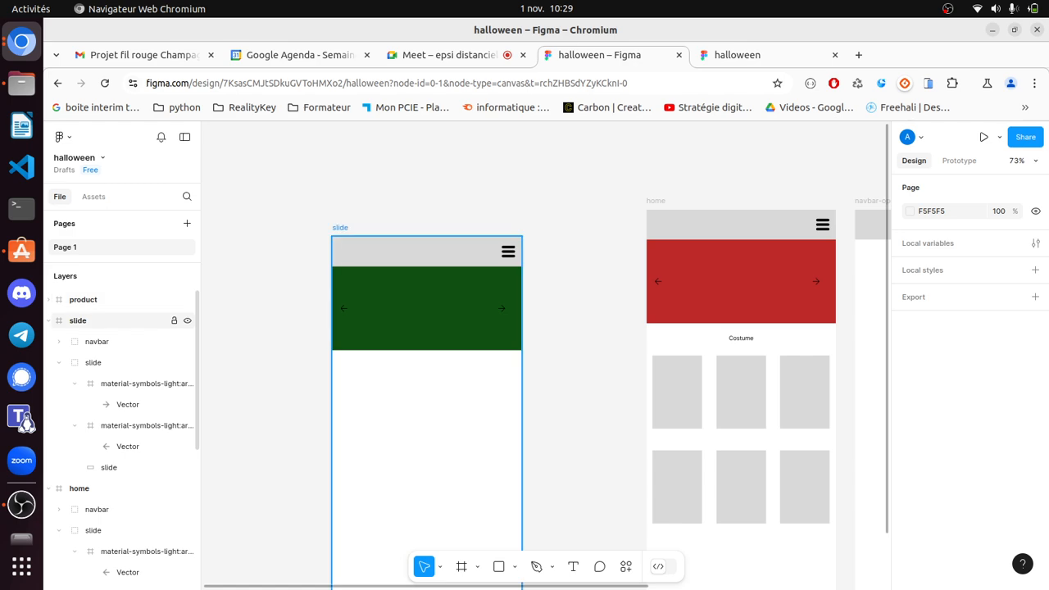
click(48, 321)
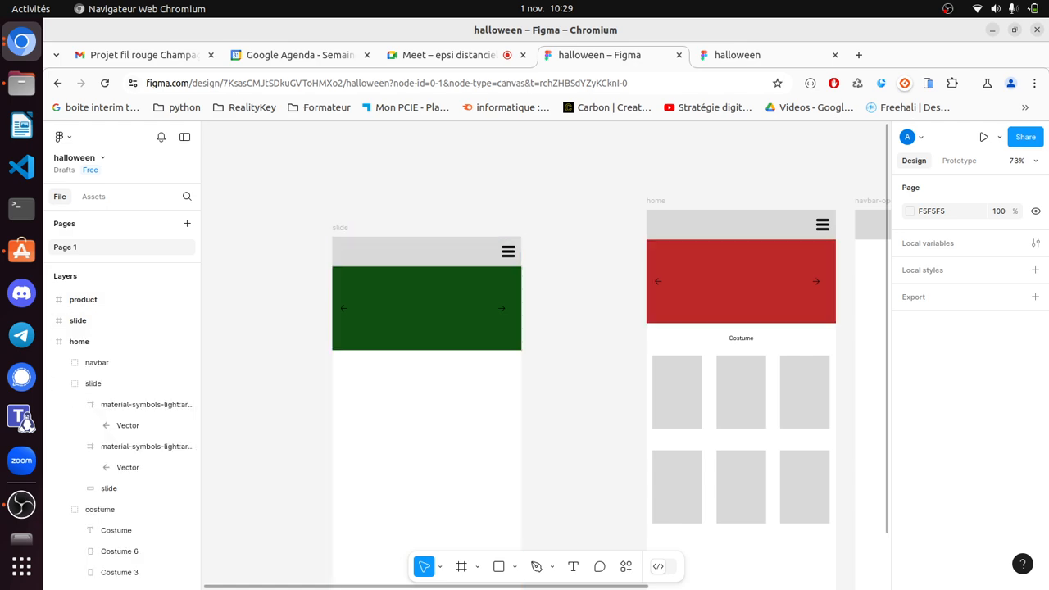